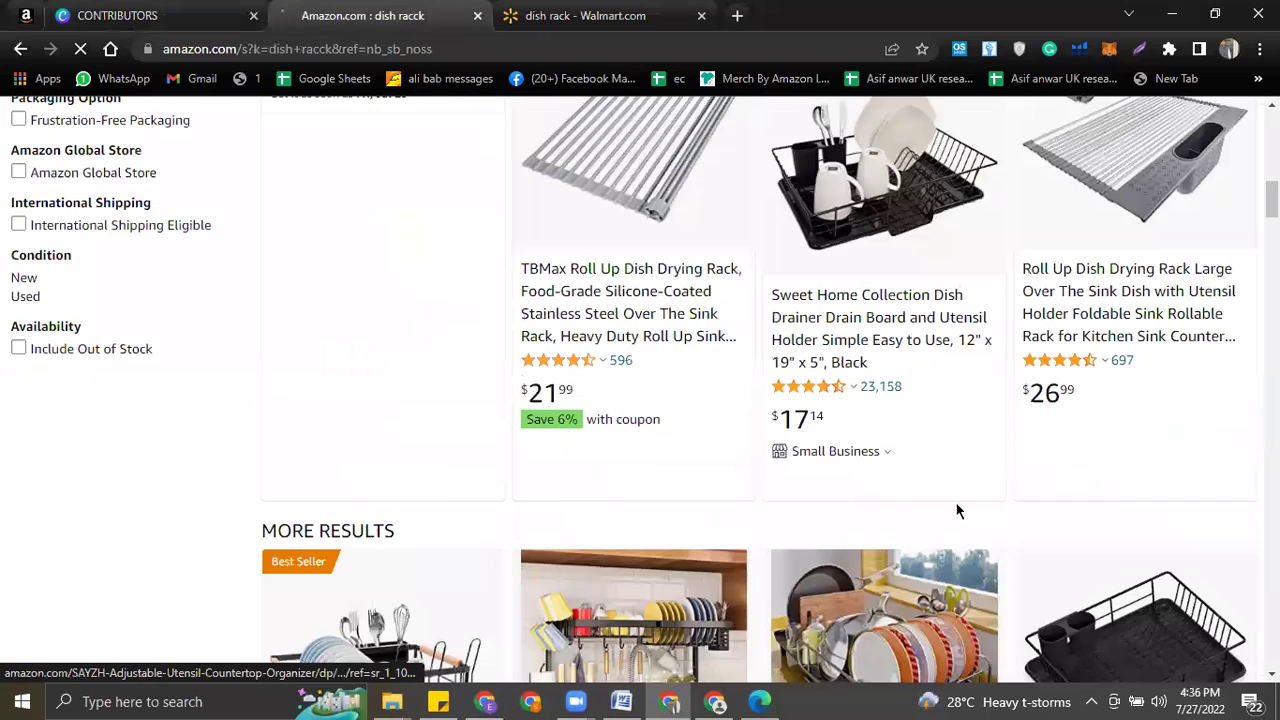
- Search Amazon.com for the suggested phrase "dish rack small" in place of the misspelled query
left_click(406, 126)
double_click(351, 130)
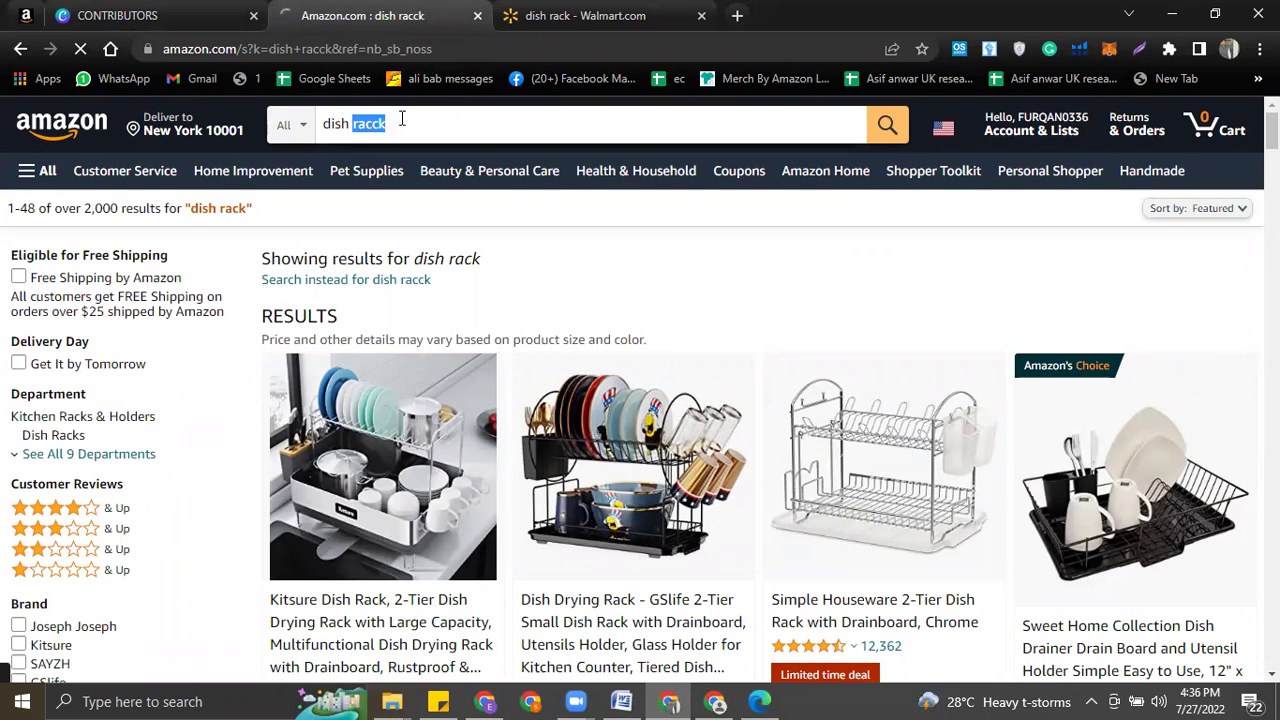
left_click(383, 123)
left_click_drag(383, 123, 287, 123)
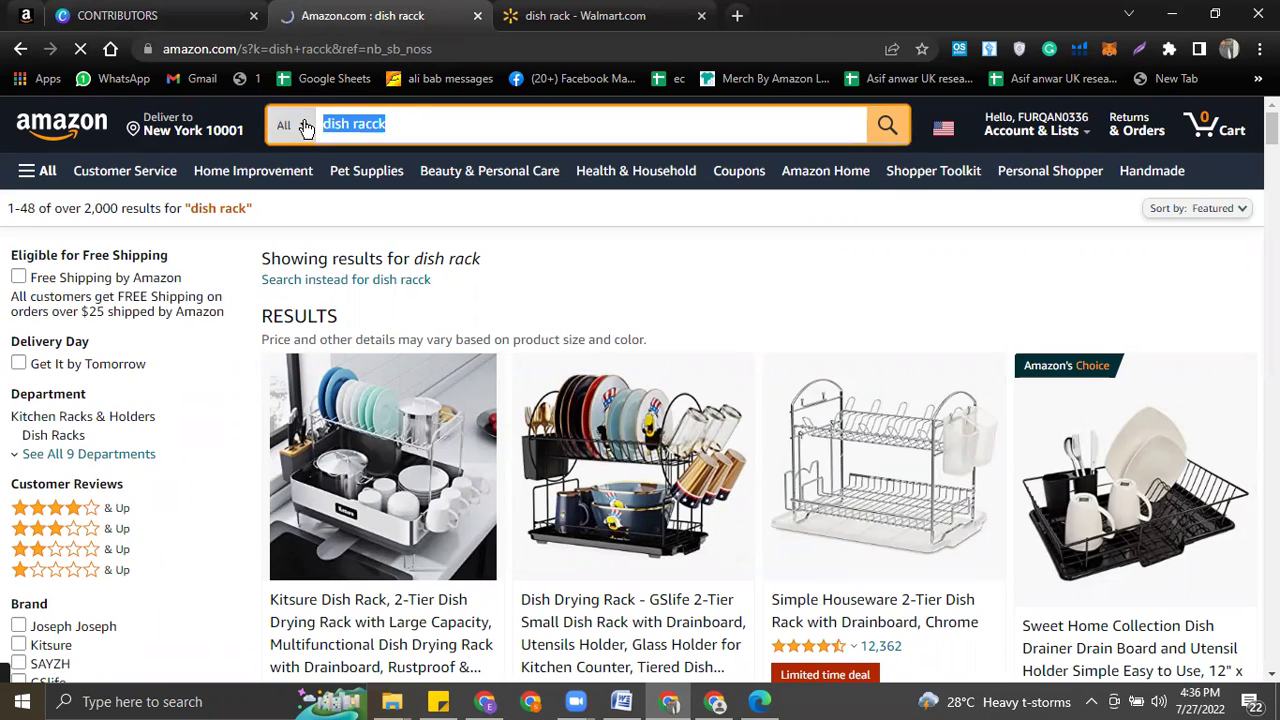
left_click(432, 123)
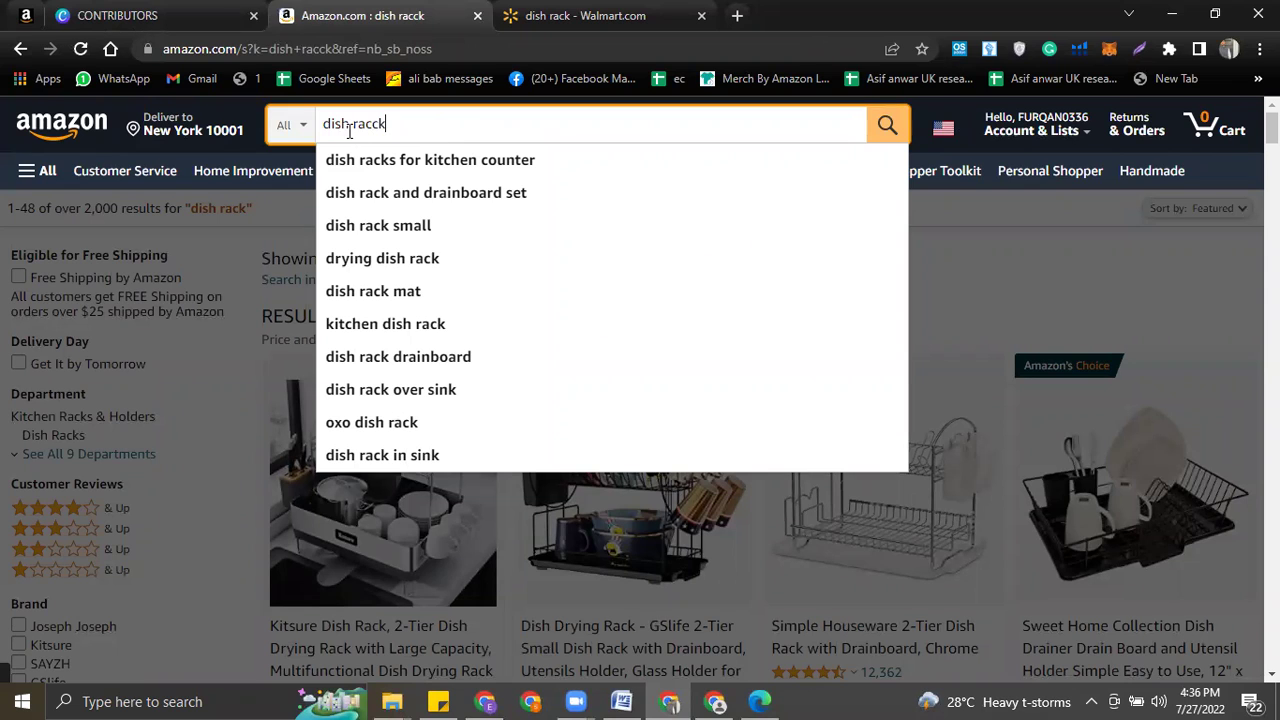
key("Down")
key("Down")
key("Down")
key("Return")
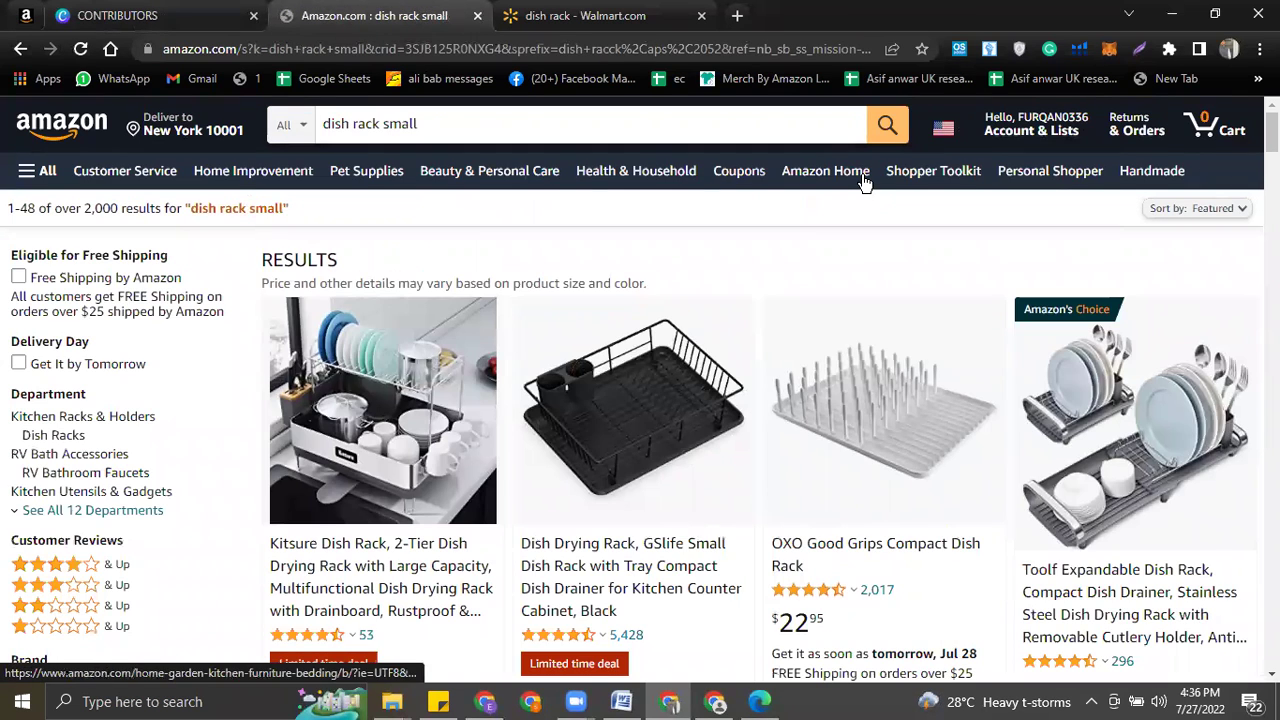
- Review the search suggestions for "dish rack small" and examine the rank and seller details of the listed products
left_click_drag(425, 124, 318, 128)
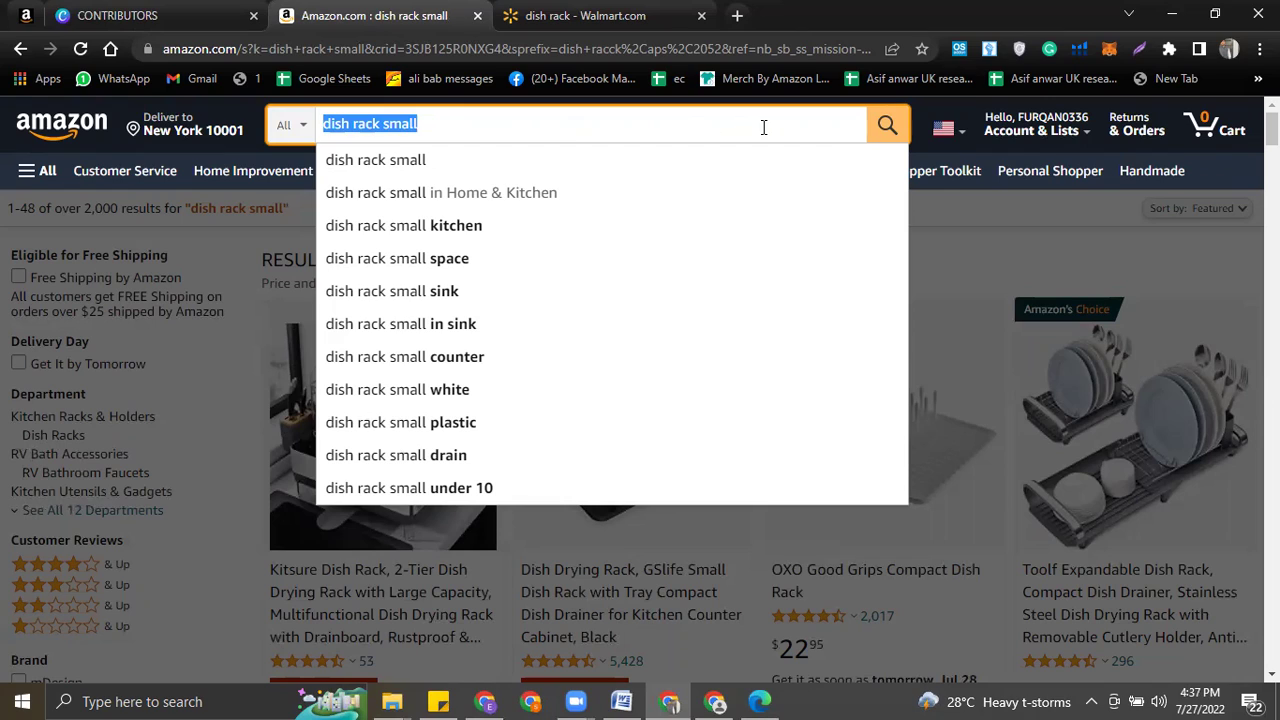
left_click(574, 126)
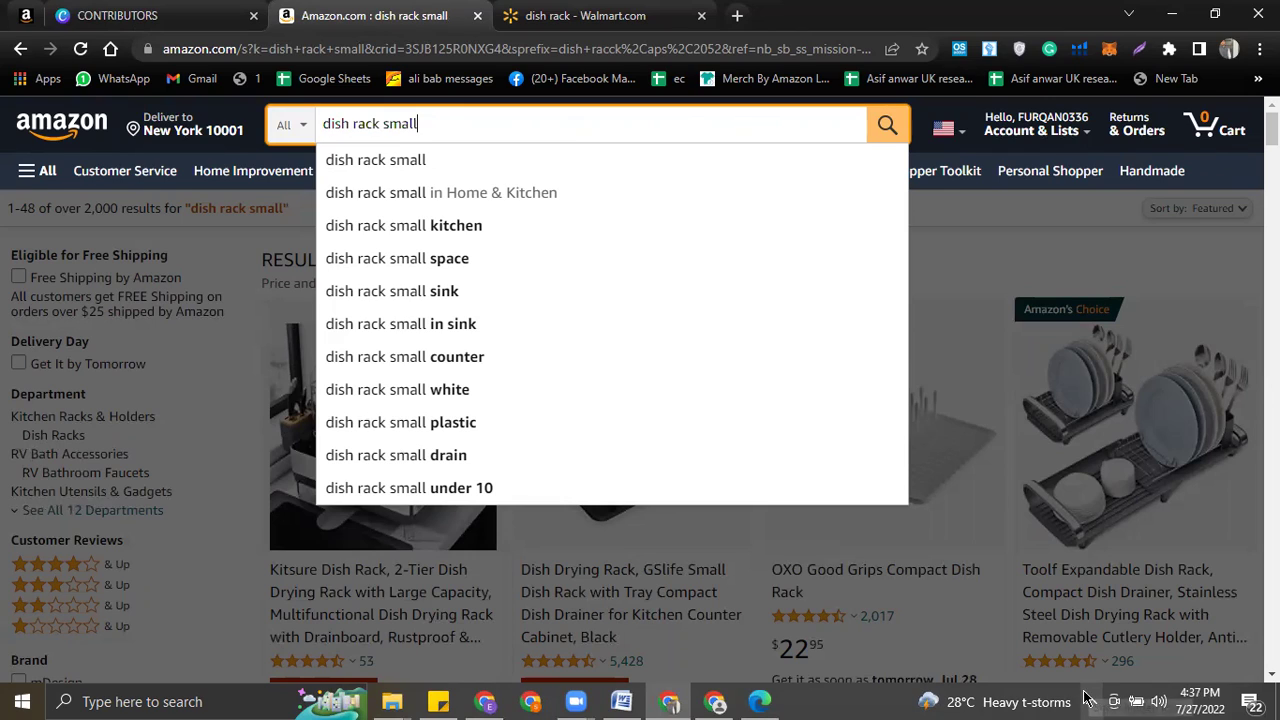
left_click(1008, 232)
scroll(835, 233, "down", 5)
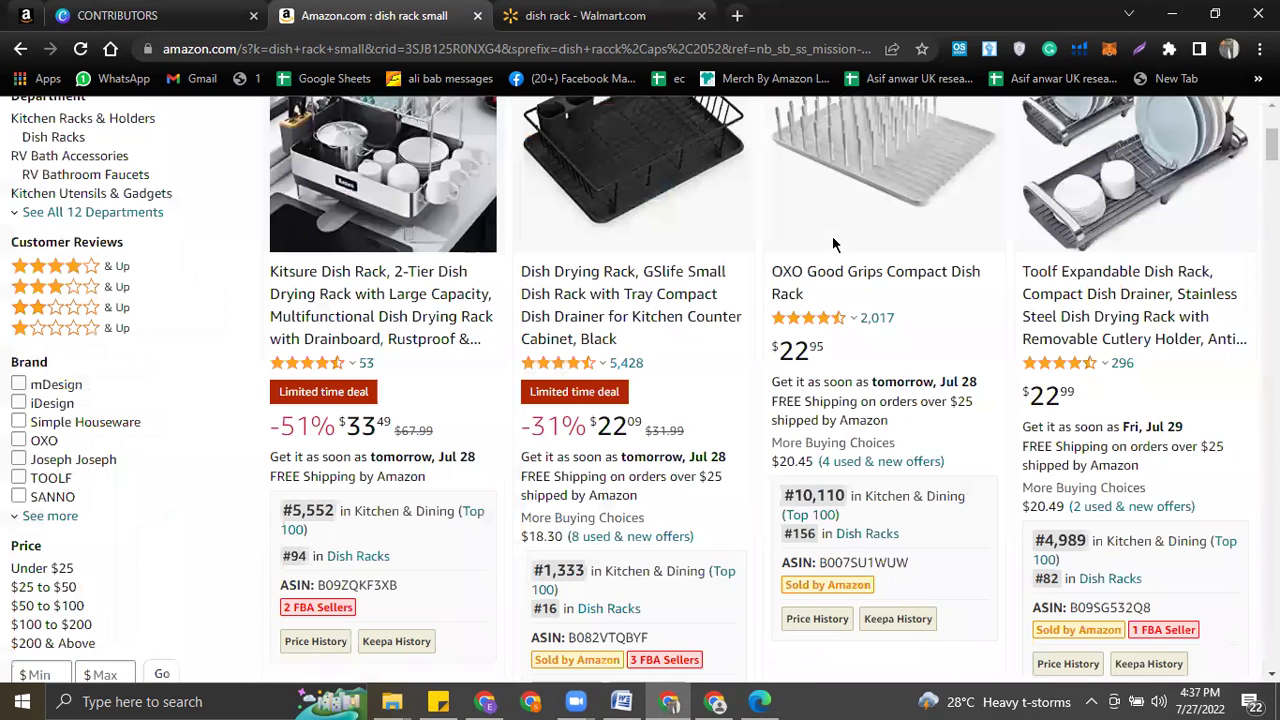
scroll(971, 514, "down", 6)
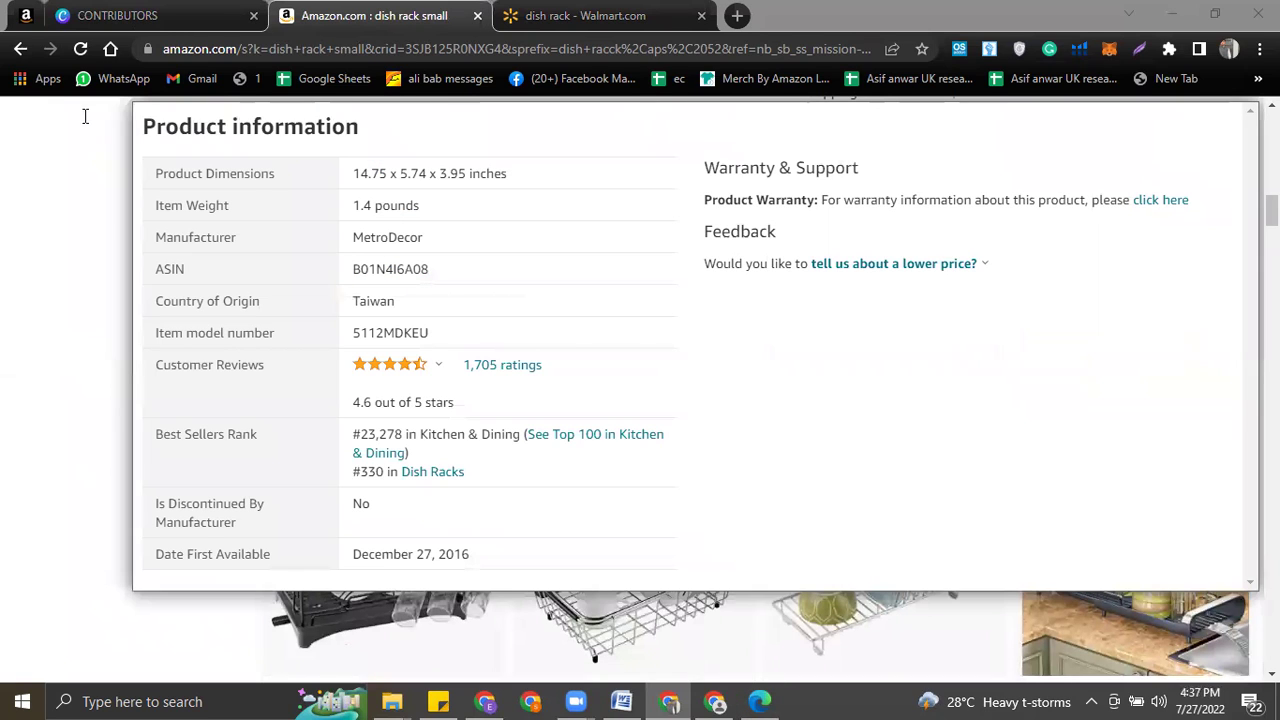
- Switch to the Canva presentation and advance to the slide listing Amazon Suggestion, Cerebro, Black Box and Magnet
key("ctrl+shift+Tab")
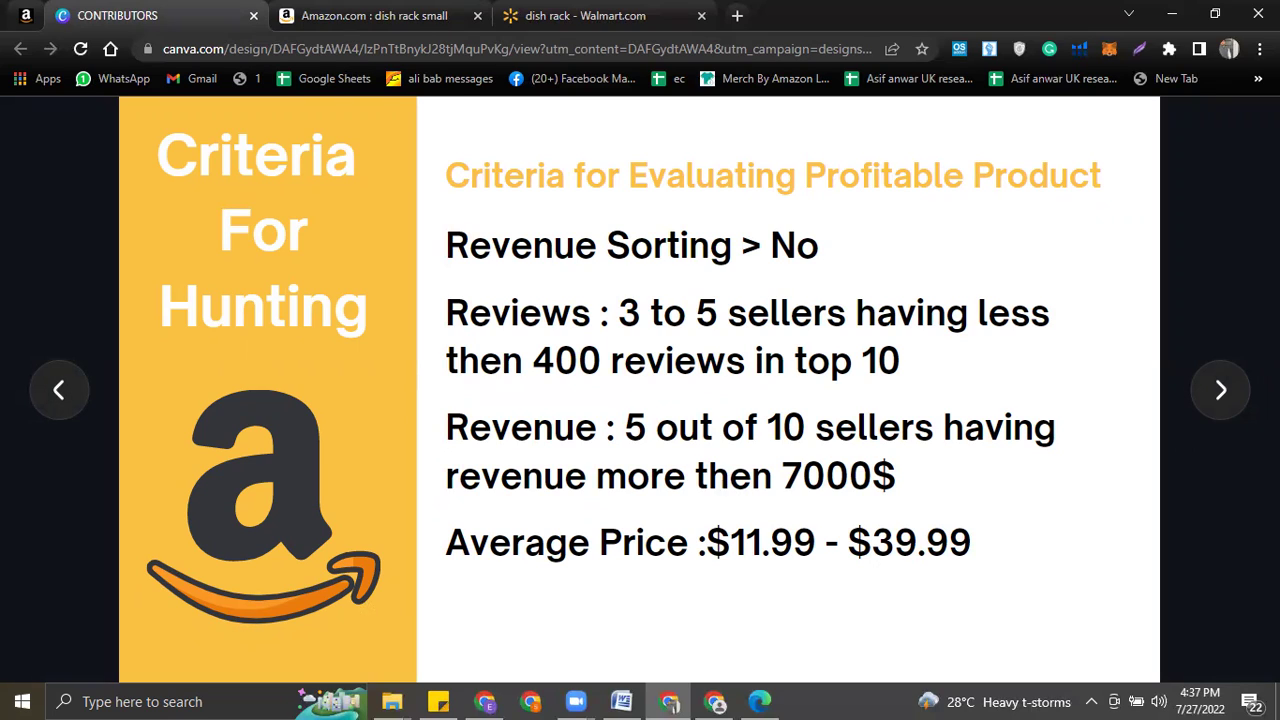
left_click(913, 408)
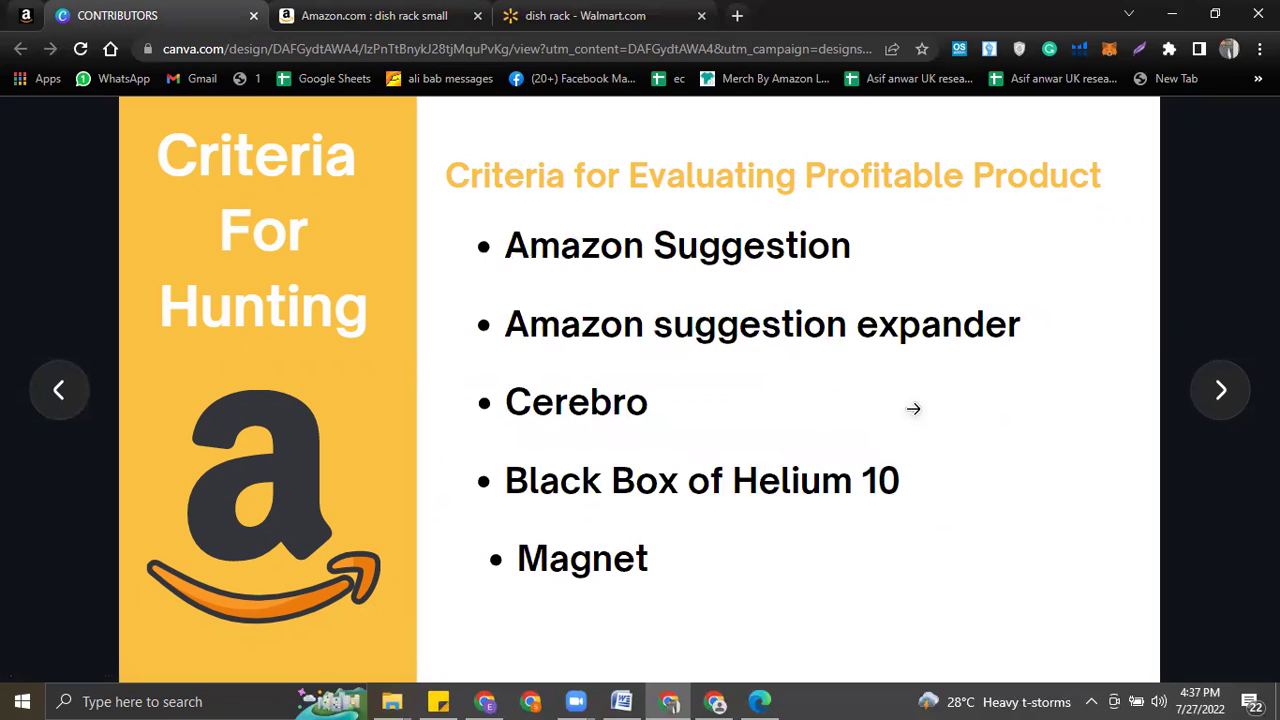
- Return to the Amazon.com results page and search for "mouse"
left_click(397, 20)
scroll(766, 220, "up", 6)
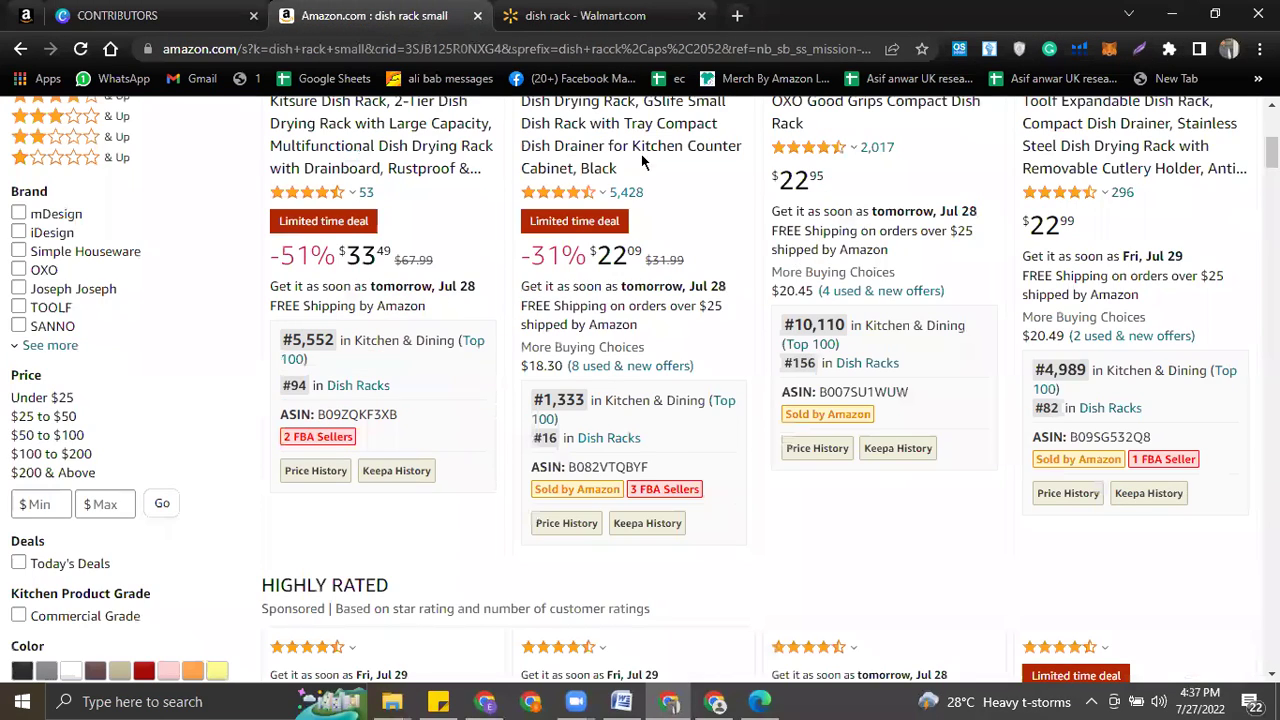
scroll(643, 160, "up", 5)
left_click(503, 126)
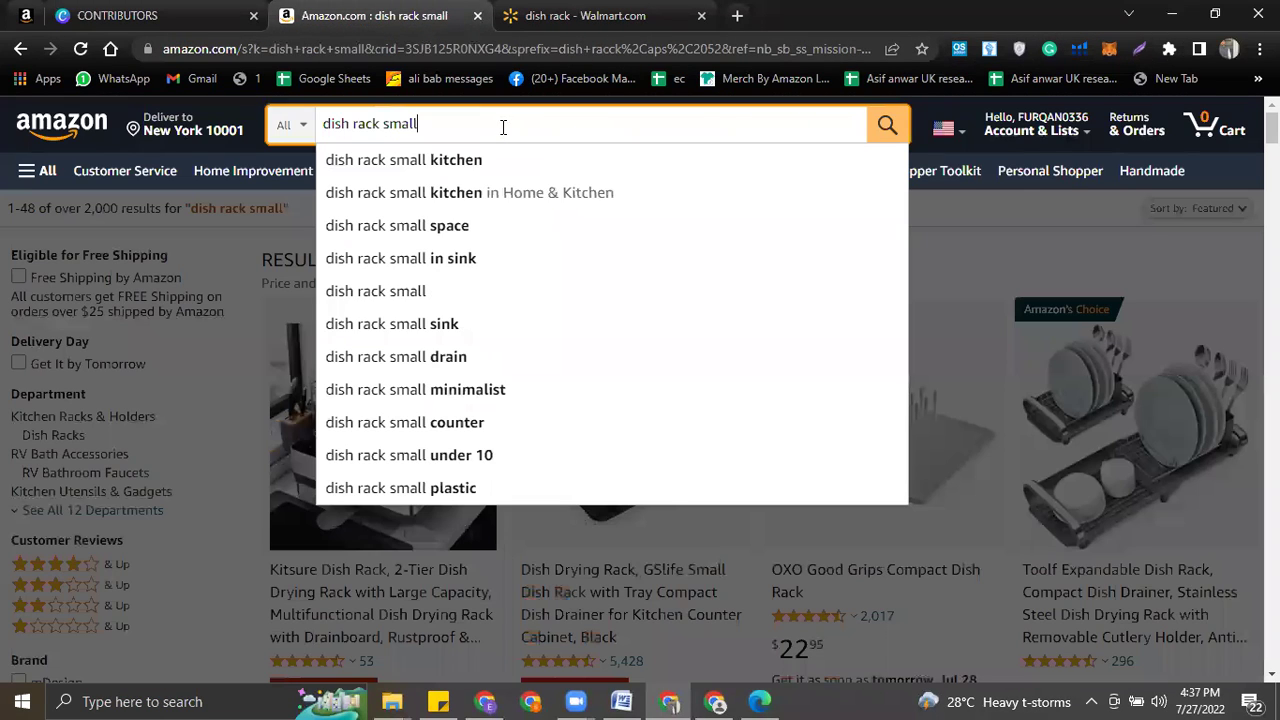
left_click_drag(503, 127, 322, 124)
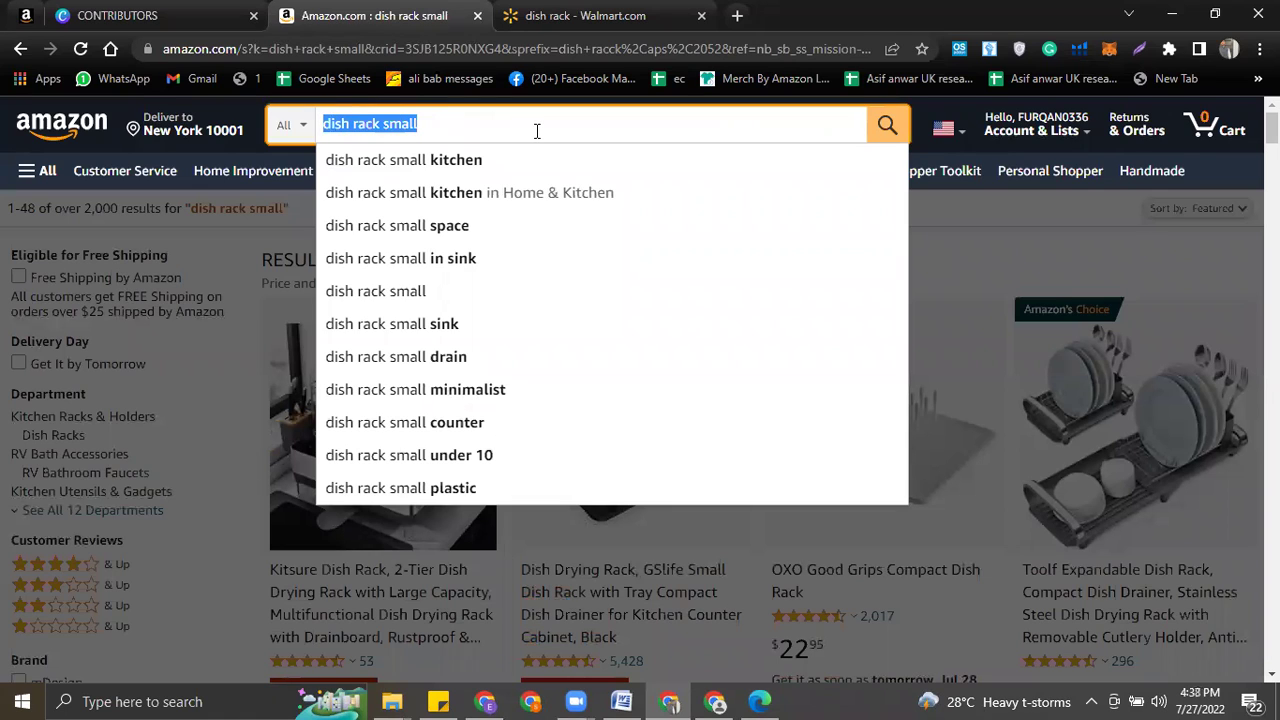
type("mous")
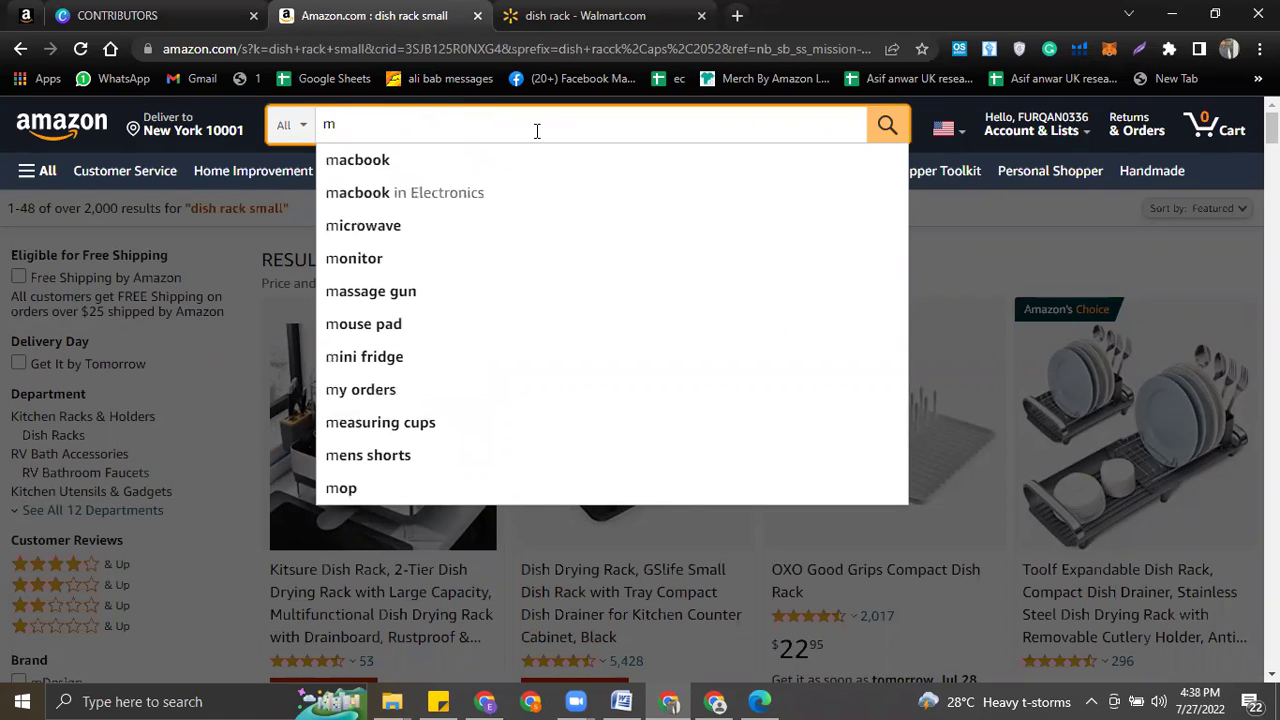
type("e")
key("Return")
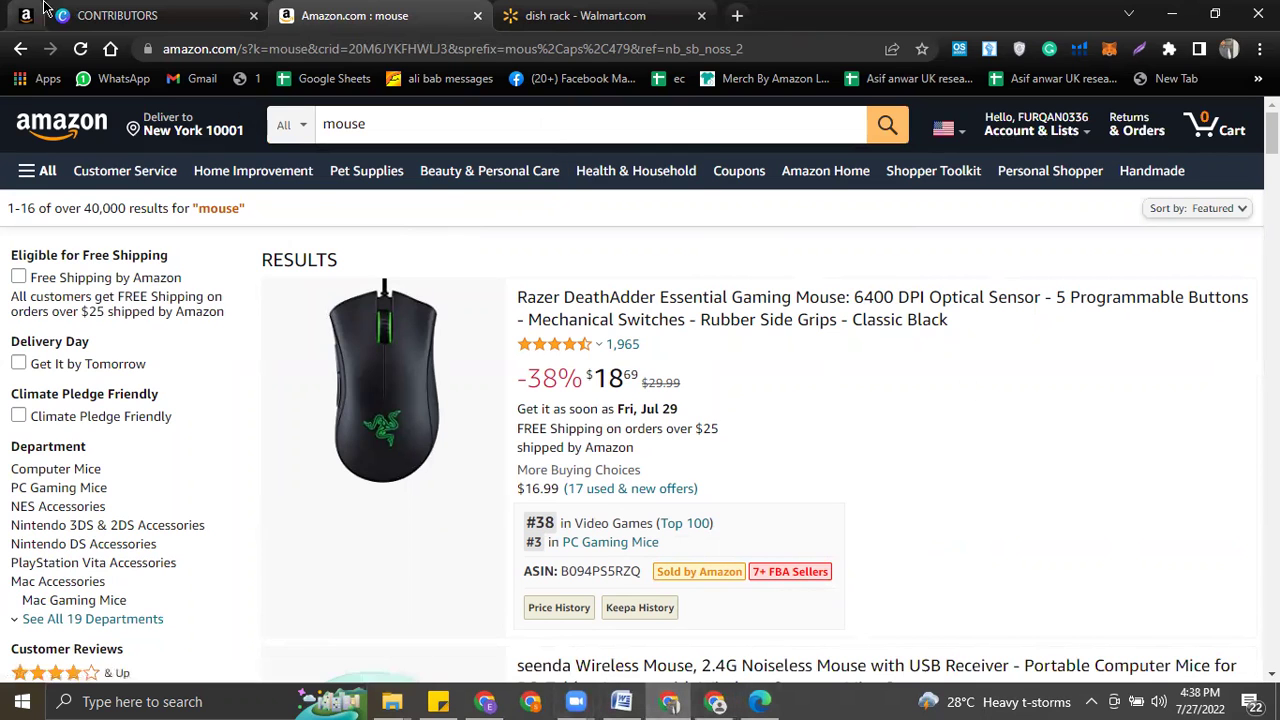
- Check the hunting methods slide in Canva, and enter "ice cream" in the Amazon.com search to list its suggestions
left_click(100, 15)
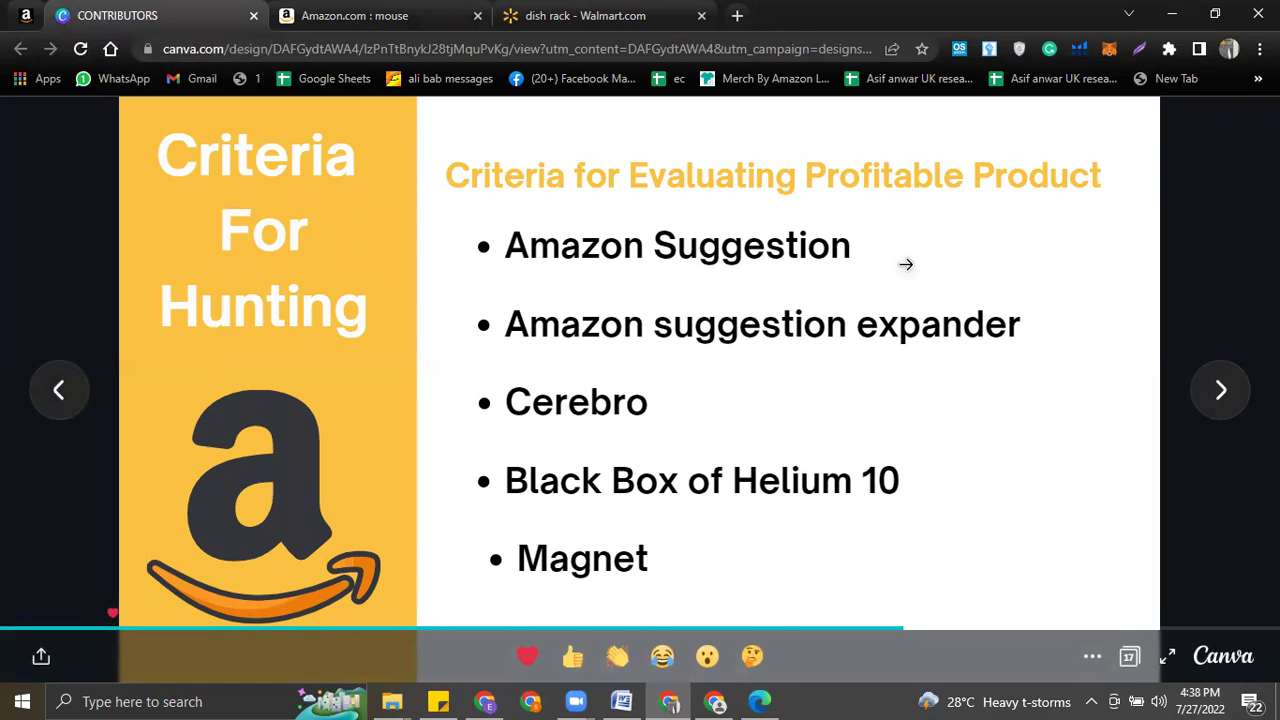
left_click(360, 15)
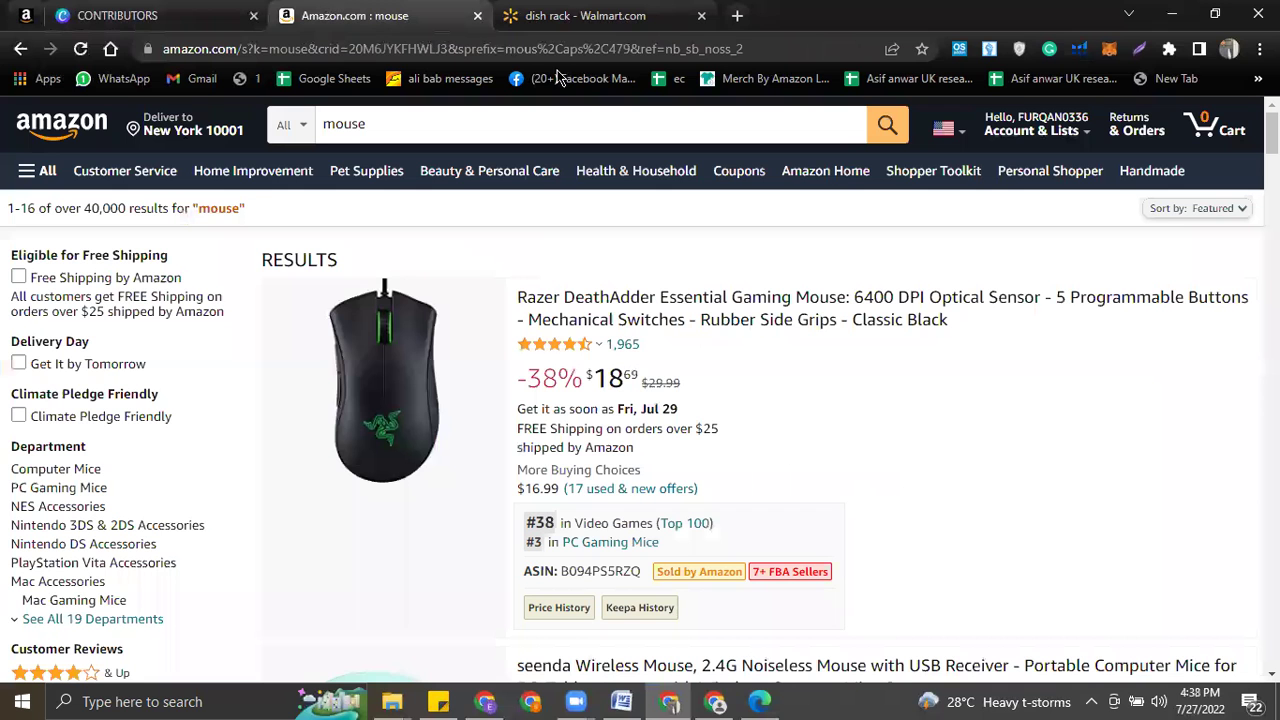
left_click(448, 124)
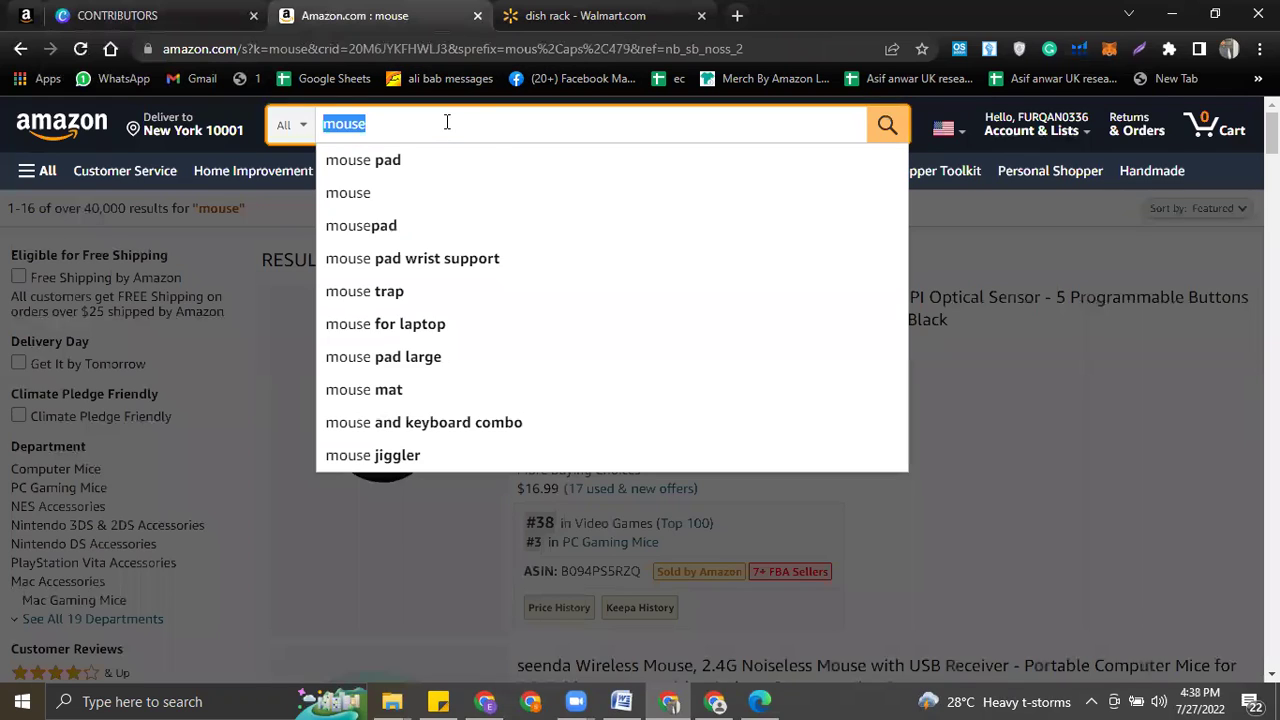
key("BackSpace")
type("ic")
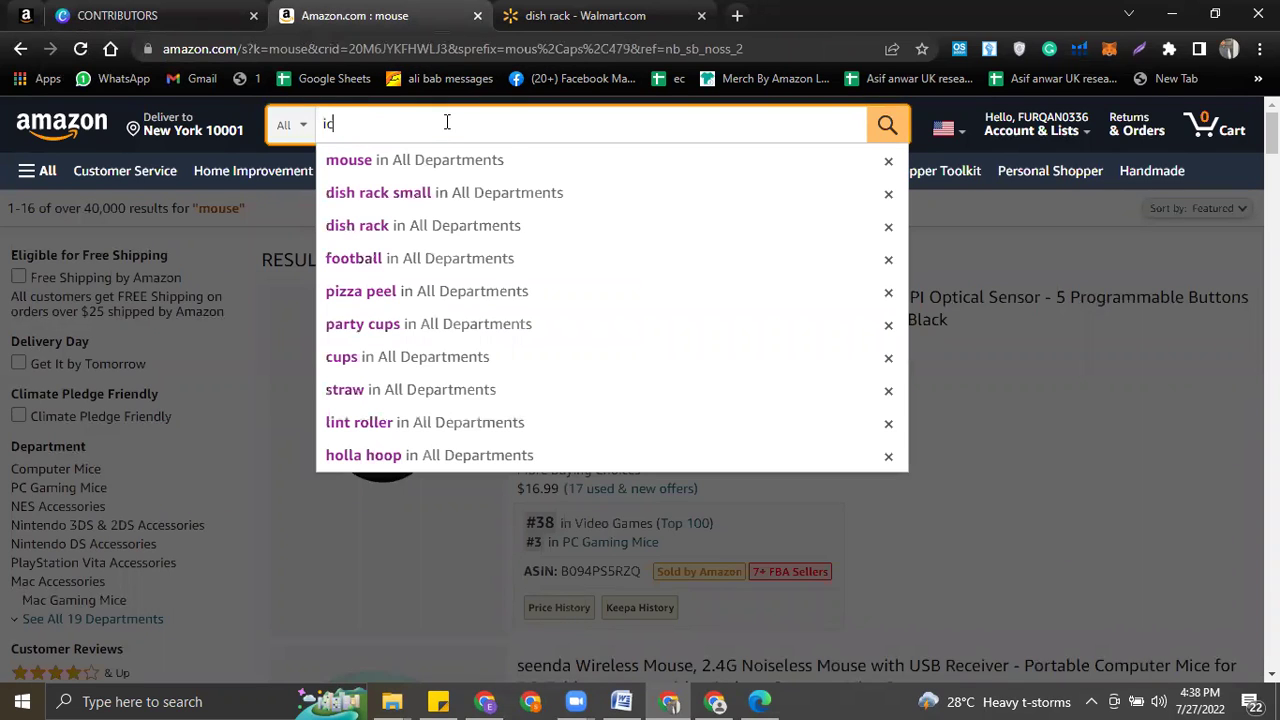
type("e")
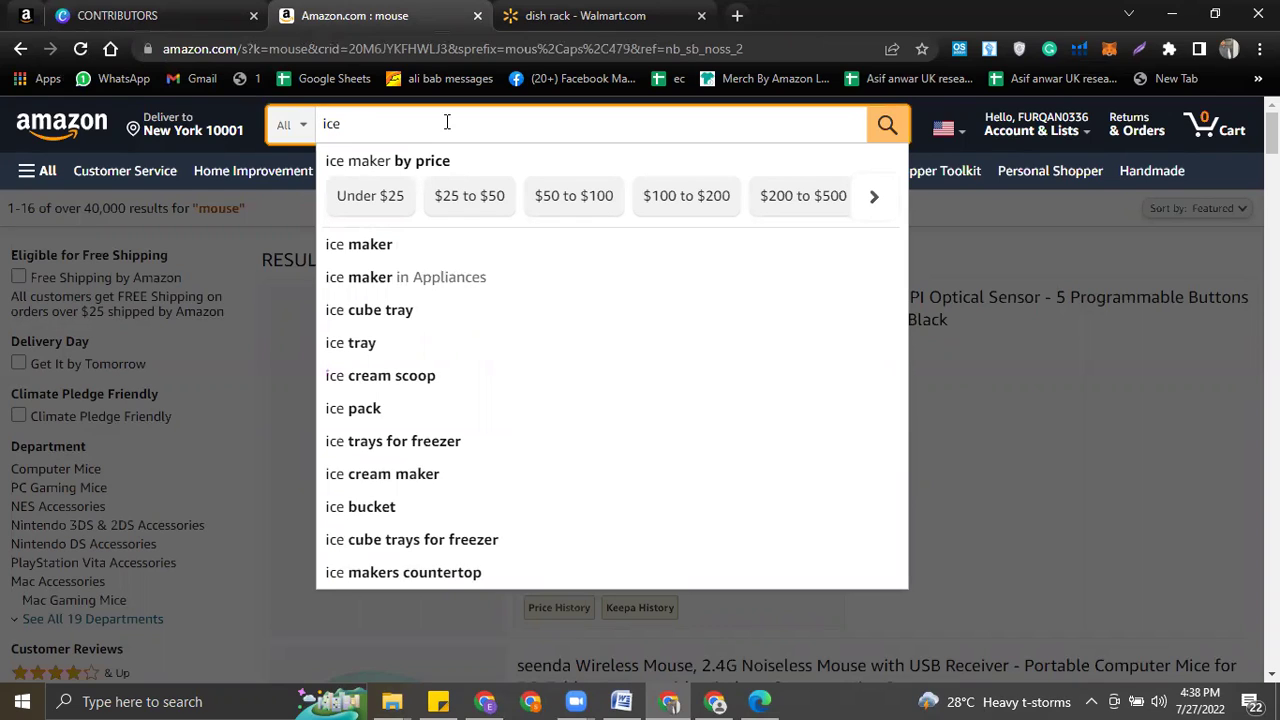
type(" xrea")
key("BackSpace")
key("BackSpace")
key("BackSpace")
key("BackSpace")
type("cream")
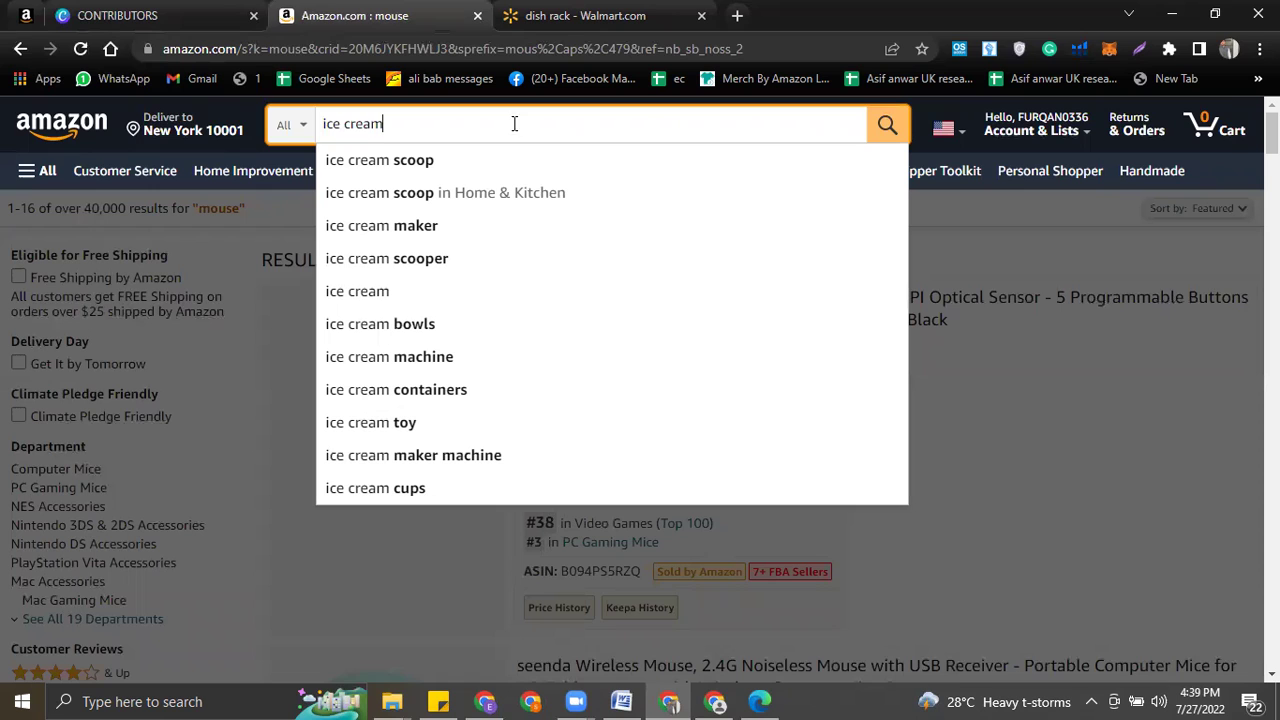
- Switch to the other Chrome window with the membership page and open amazon.co.uk in a new tab
left_click(714, 700)
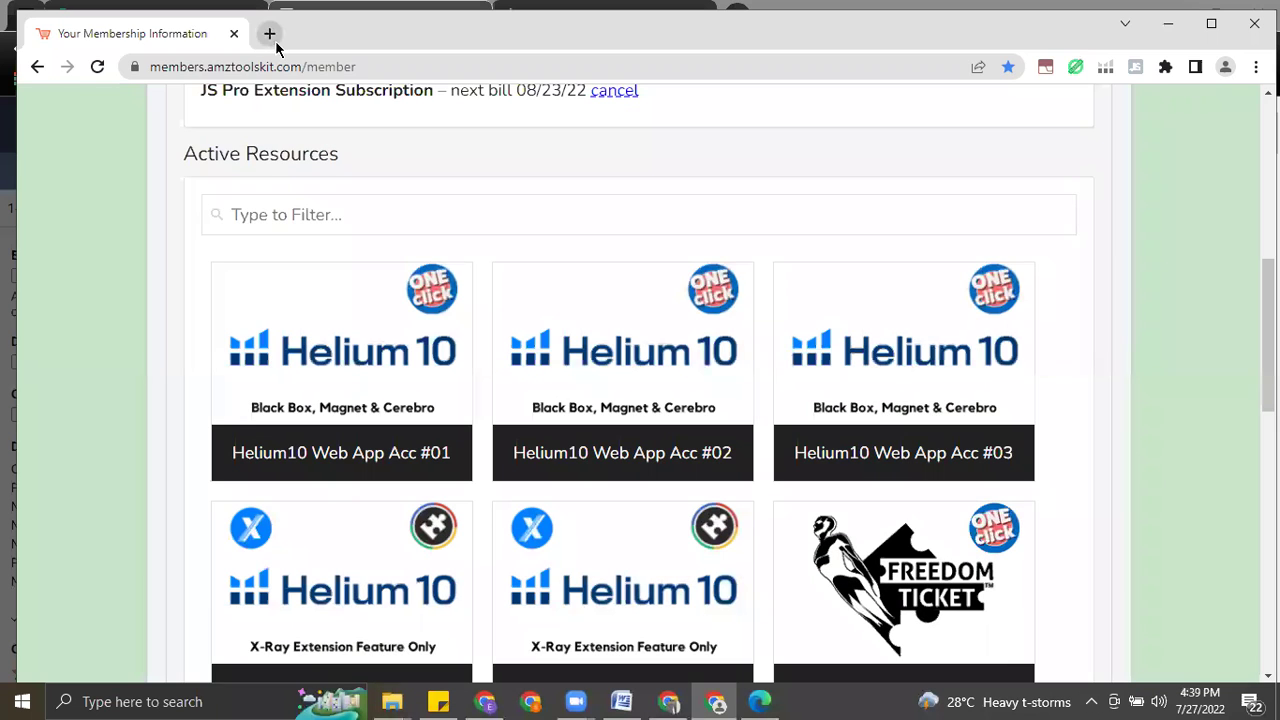
left_click(273, 42)
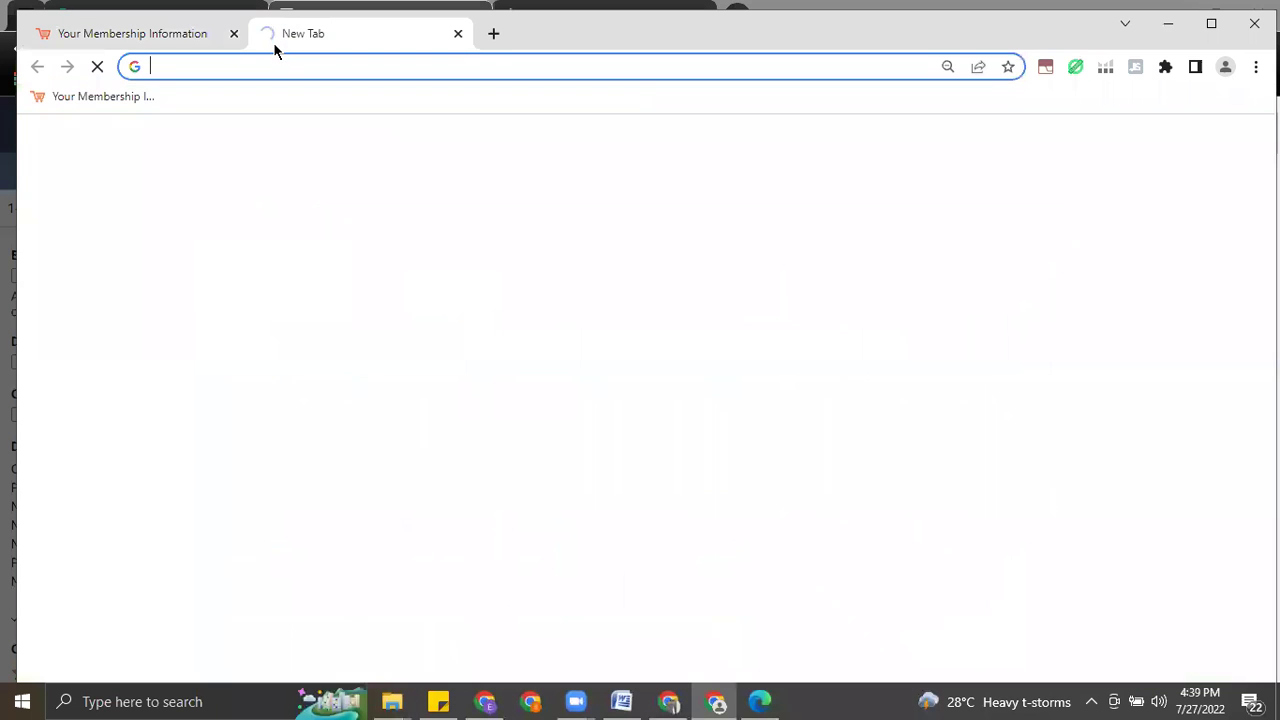
type("amazon.co.uk")
key("Return")
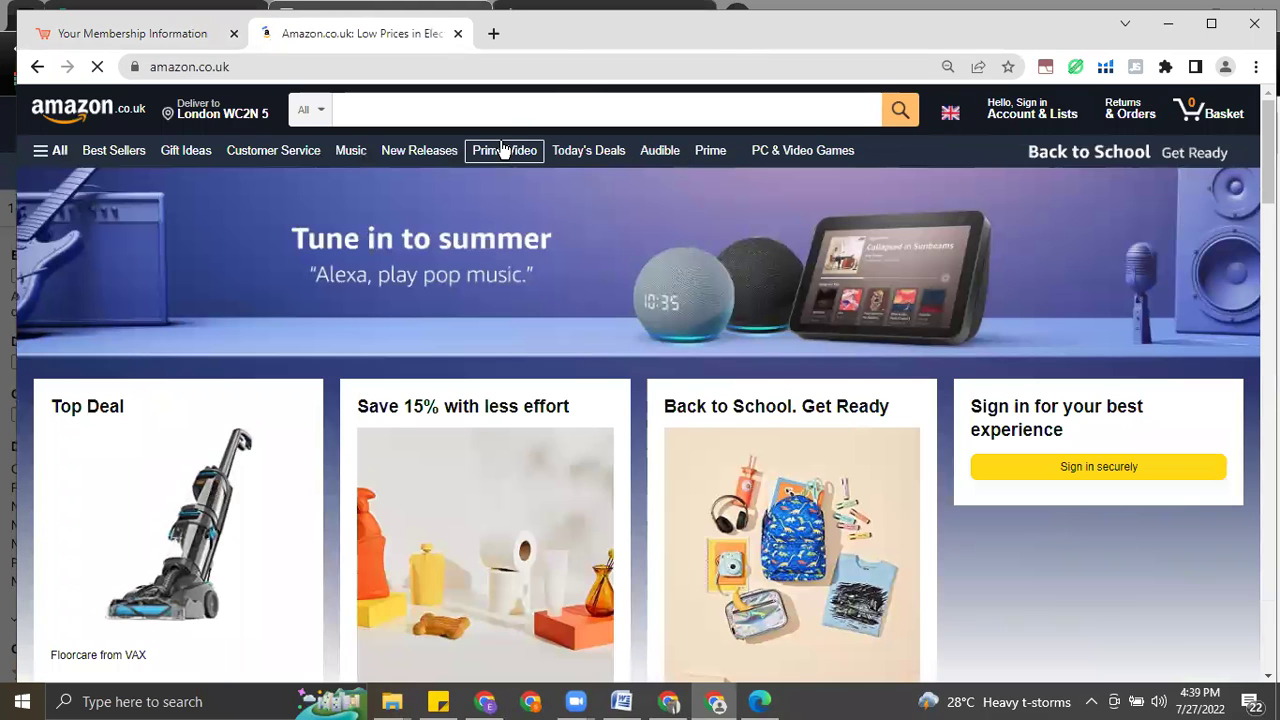
- Enter "ice cream" in the Amazon UK search to list its keyword suggestions
left_click(514, 106)
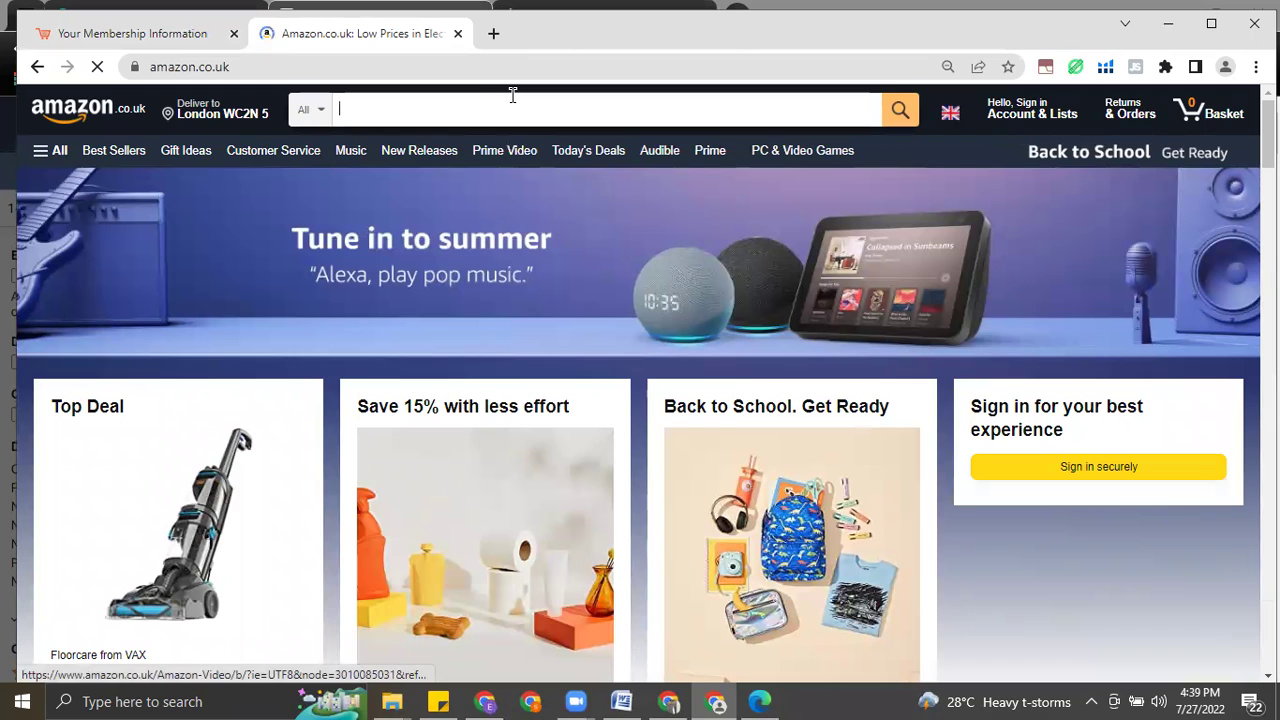
type("ice ")
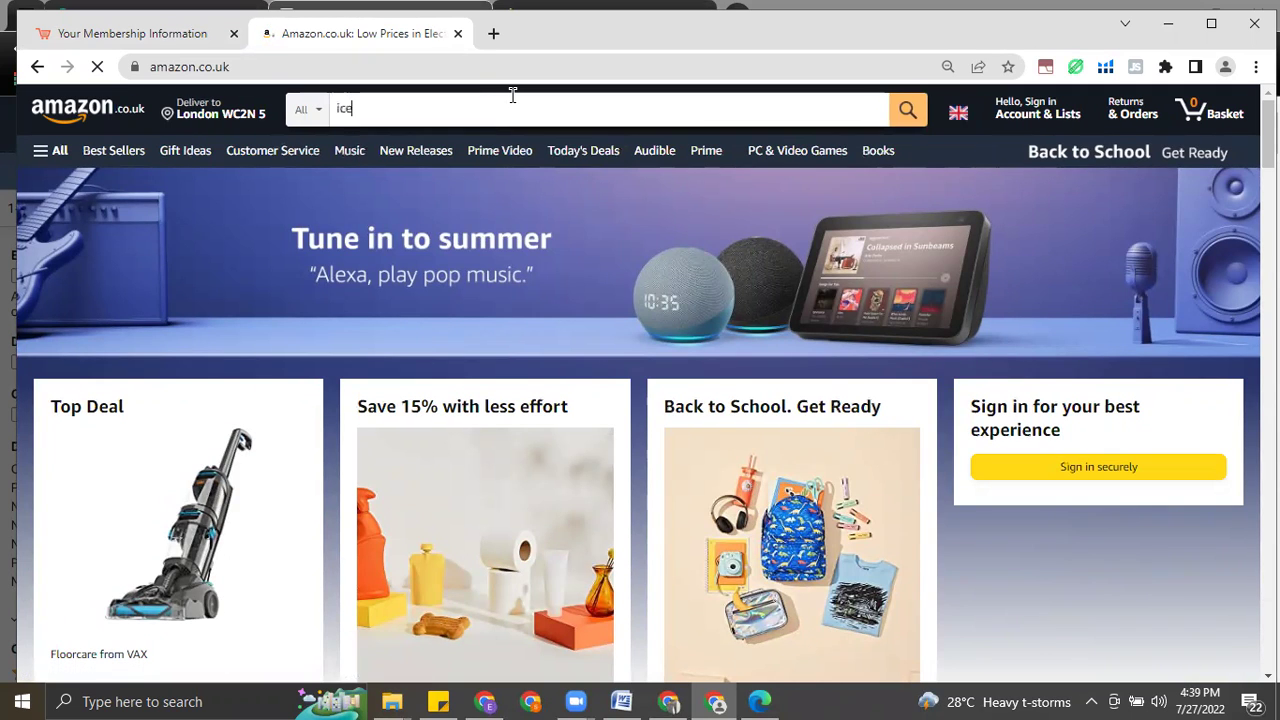
type("cra")
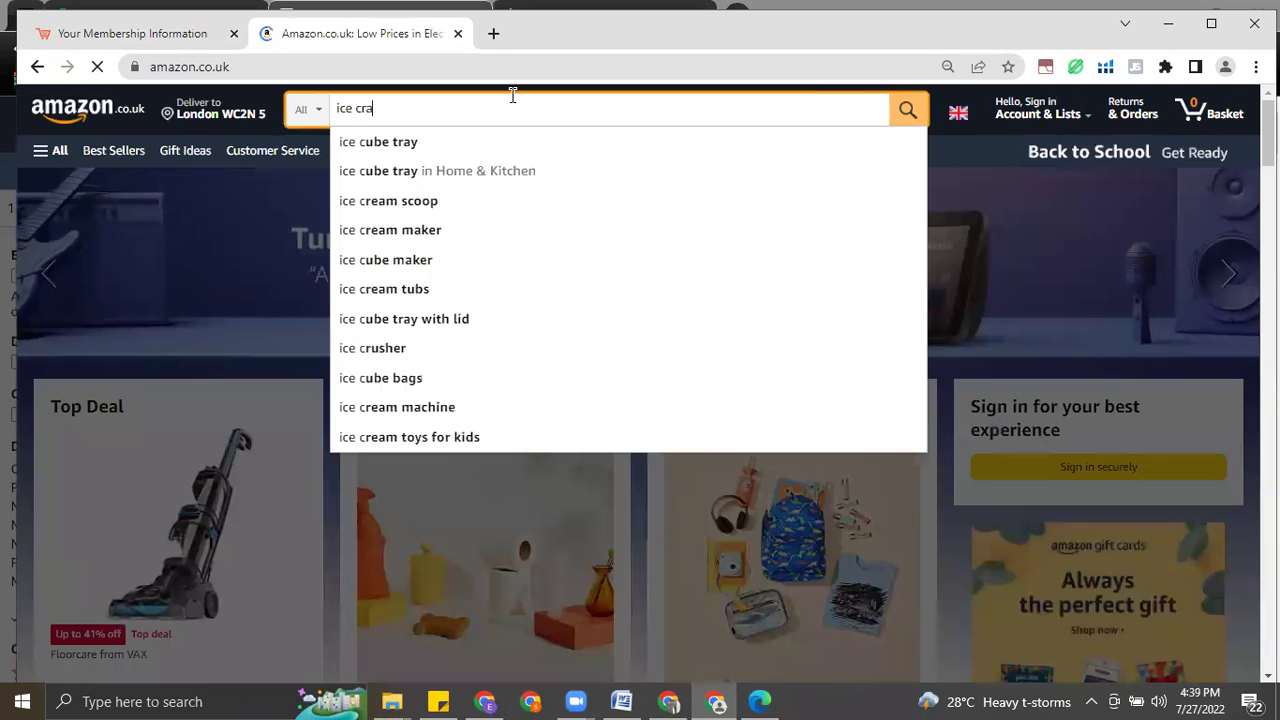
key("BackSpace")
type("eam")
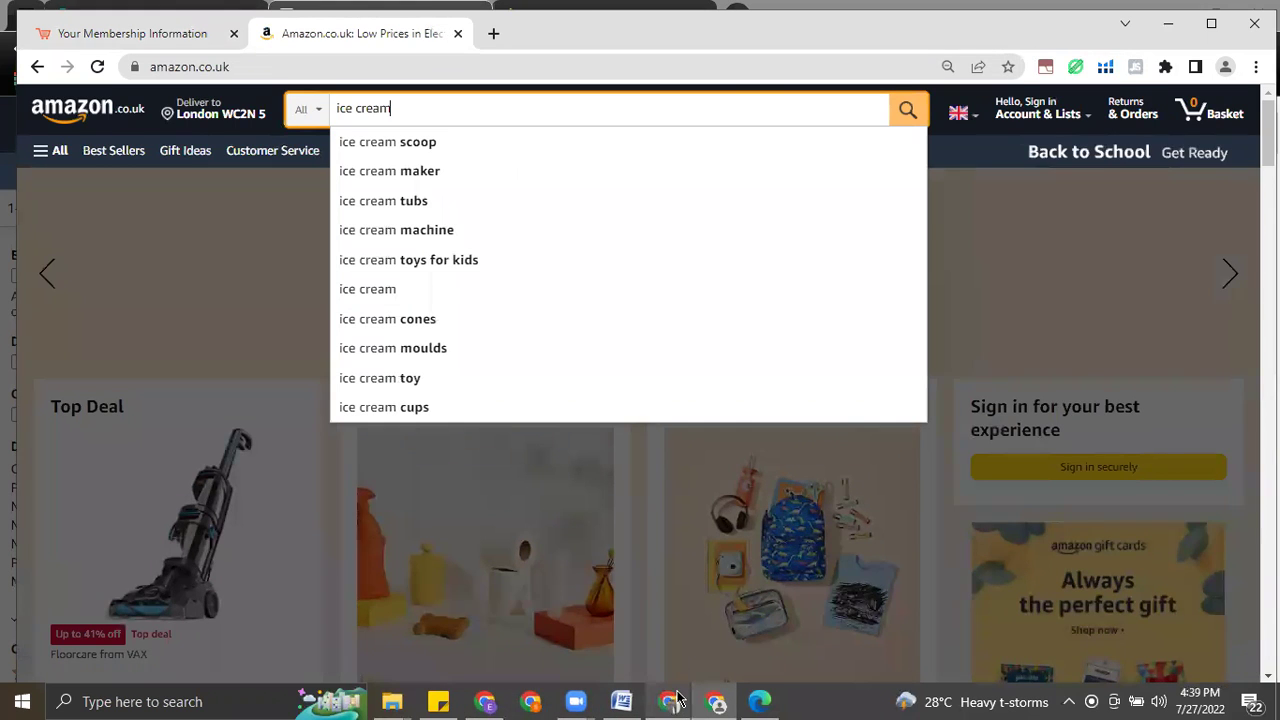
- Switch back to the Amazon.com window, review its "ice cream" suggestions and dismiss the list
left_click(672, 700)
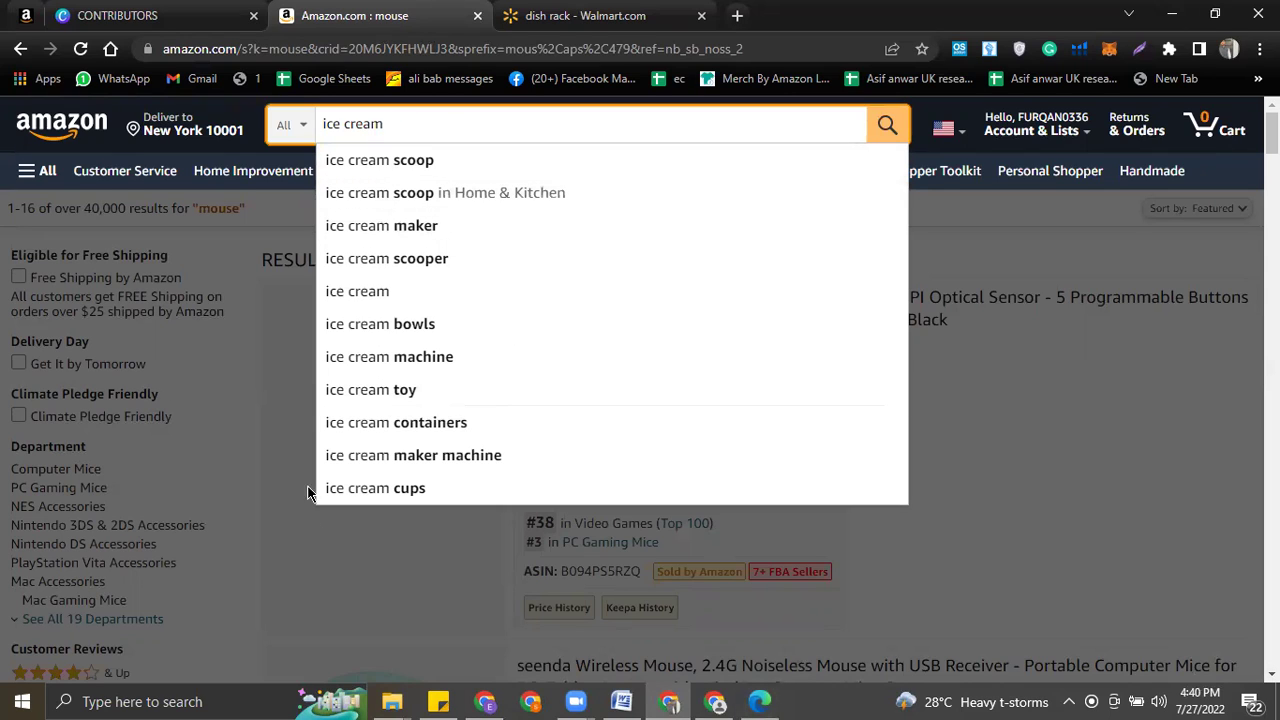
left_click(1055, 238)
left_click(446, 320)
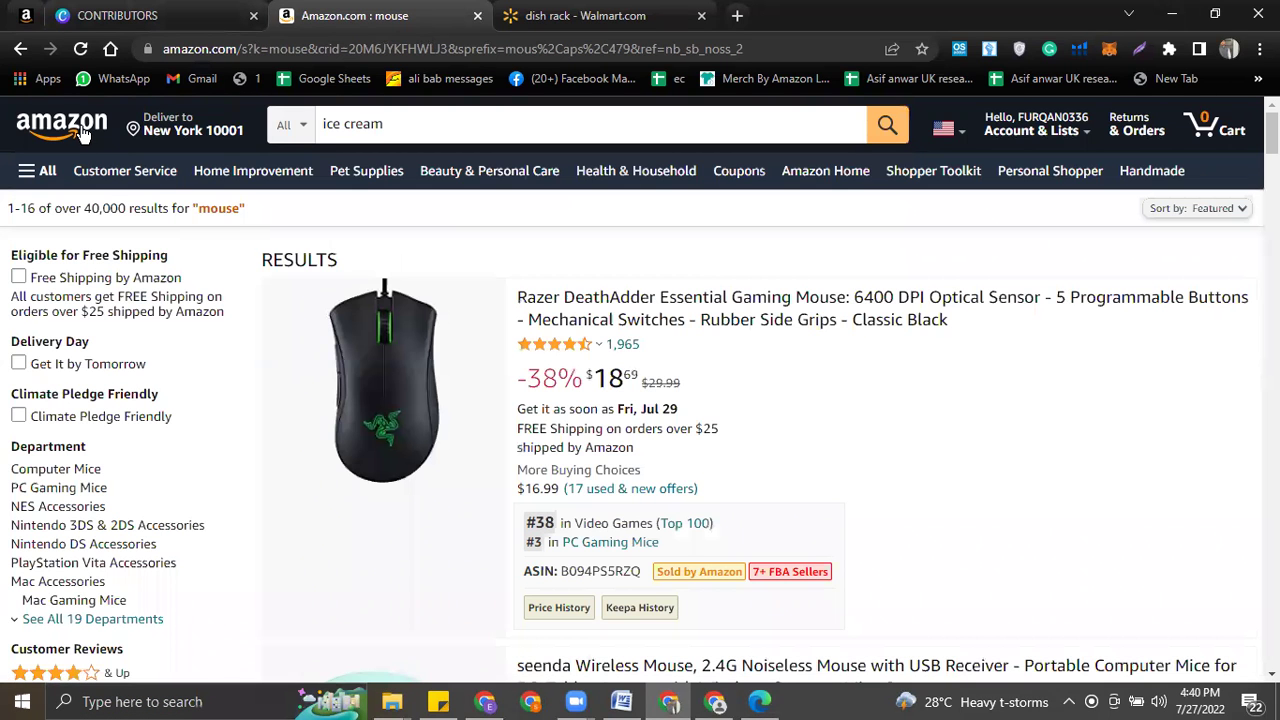
- Open the Amazon.com home page and look over its featured sections
left_click(84, 133)
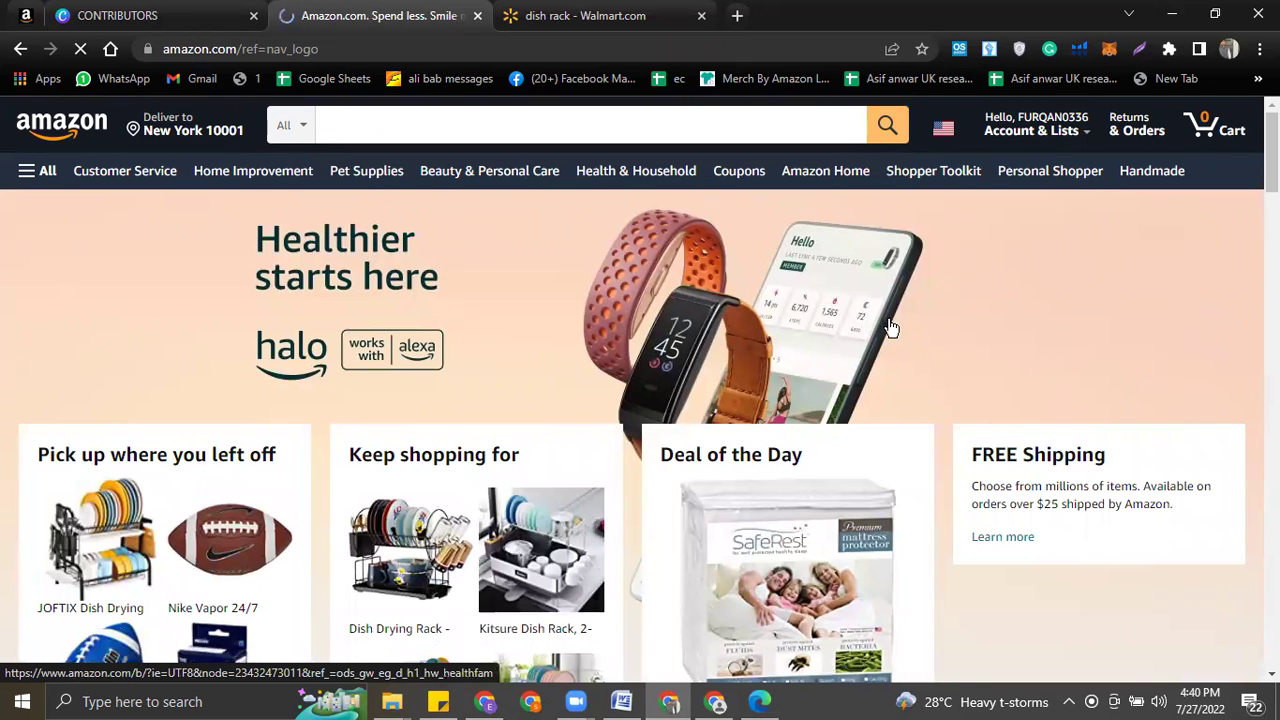
scroll(663, 529, "down", 4)
scroll(900, 350, "up", 4)
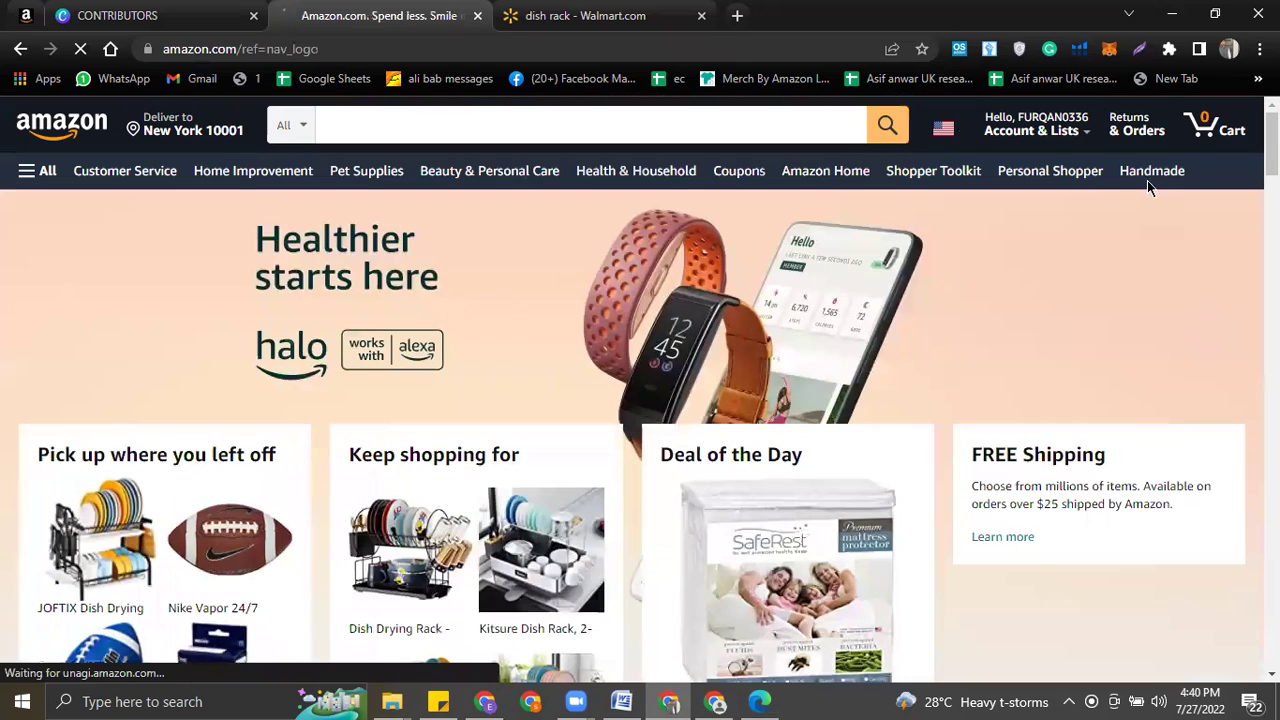
- Open Amazon's Handmade department and browse its product categories
left_click(1157, 175)
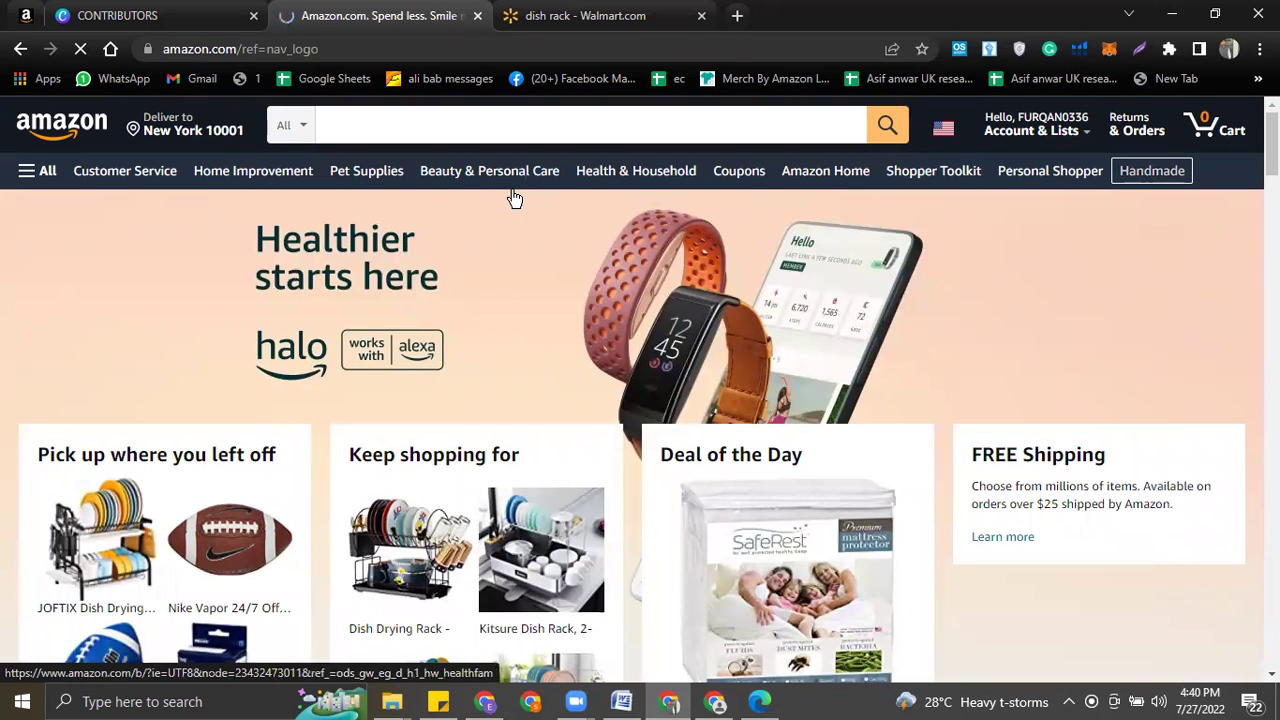
scroll(516, 436, "down", 5)
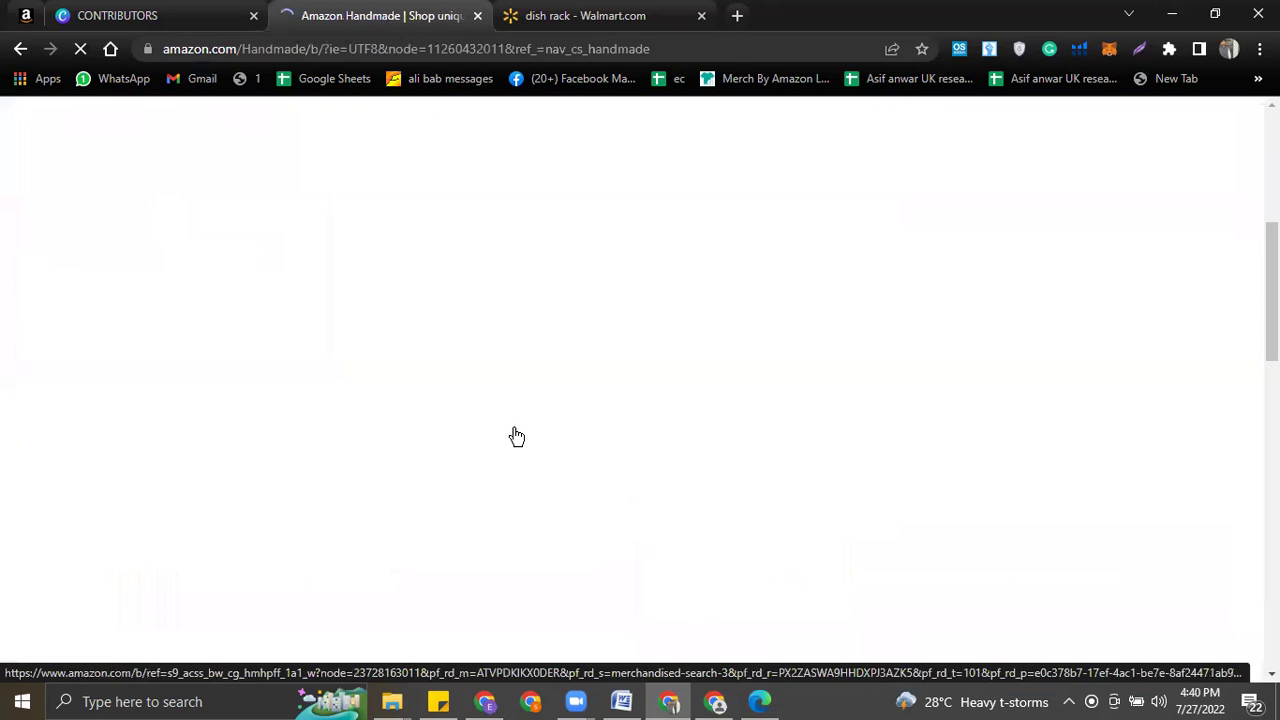
scroll(516, 436, "down", 7)
scroll(540, 578, "down", 2)
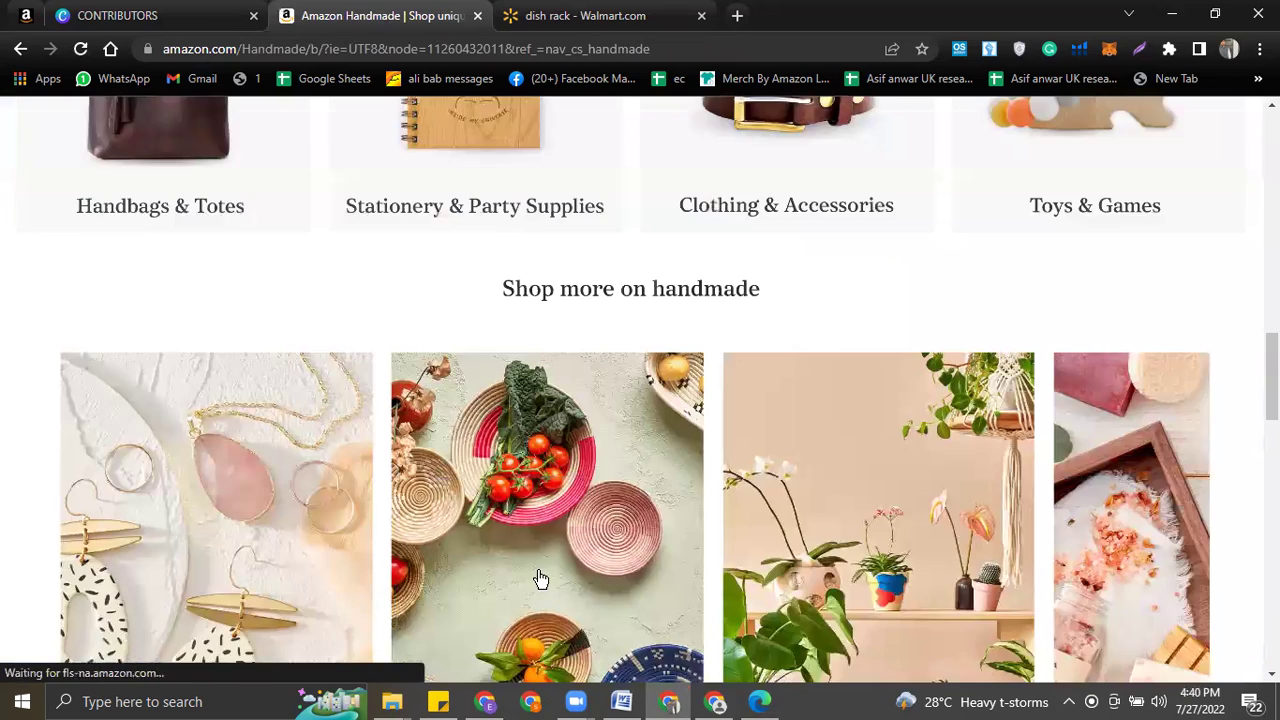
- Look through the remaining Amazon Handmade categories and switch to the Canva slide on criteria for evaluating profitable products
scroll(752, 470, "down", 1)
scroll(541, 341, "down", 1)
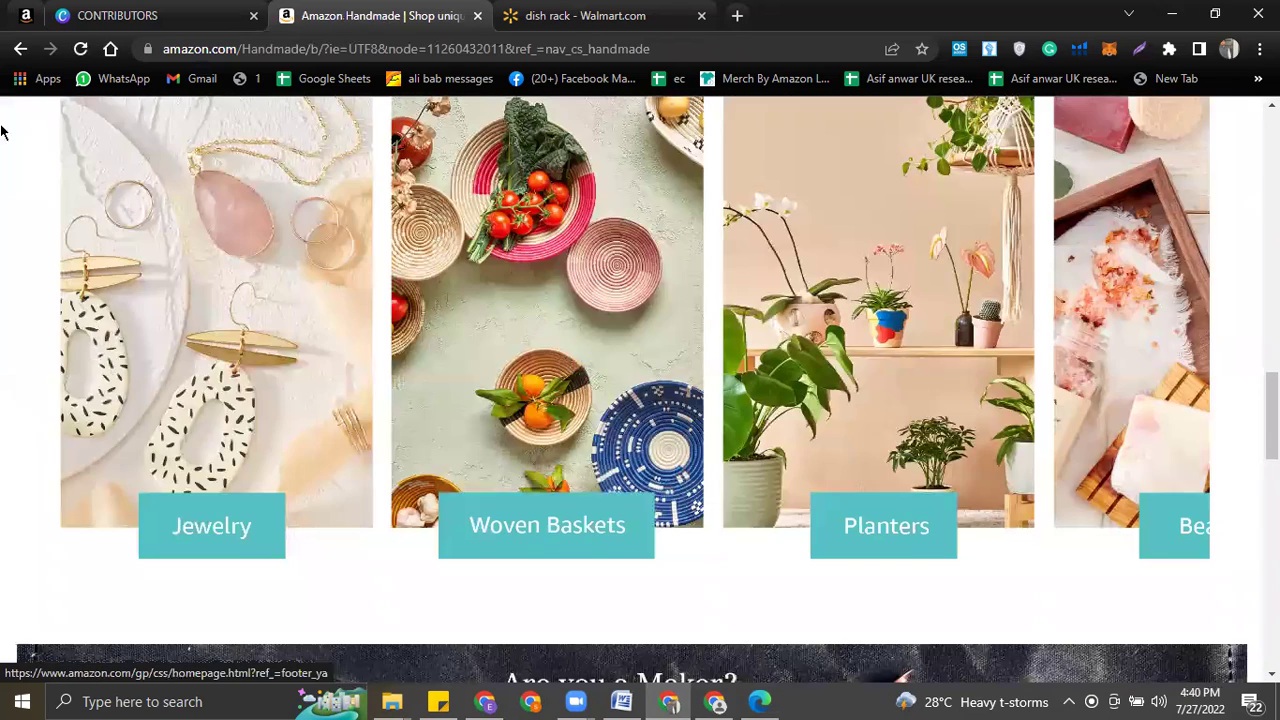
scroll(0, 130, "up", 8)
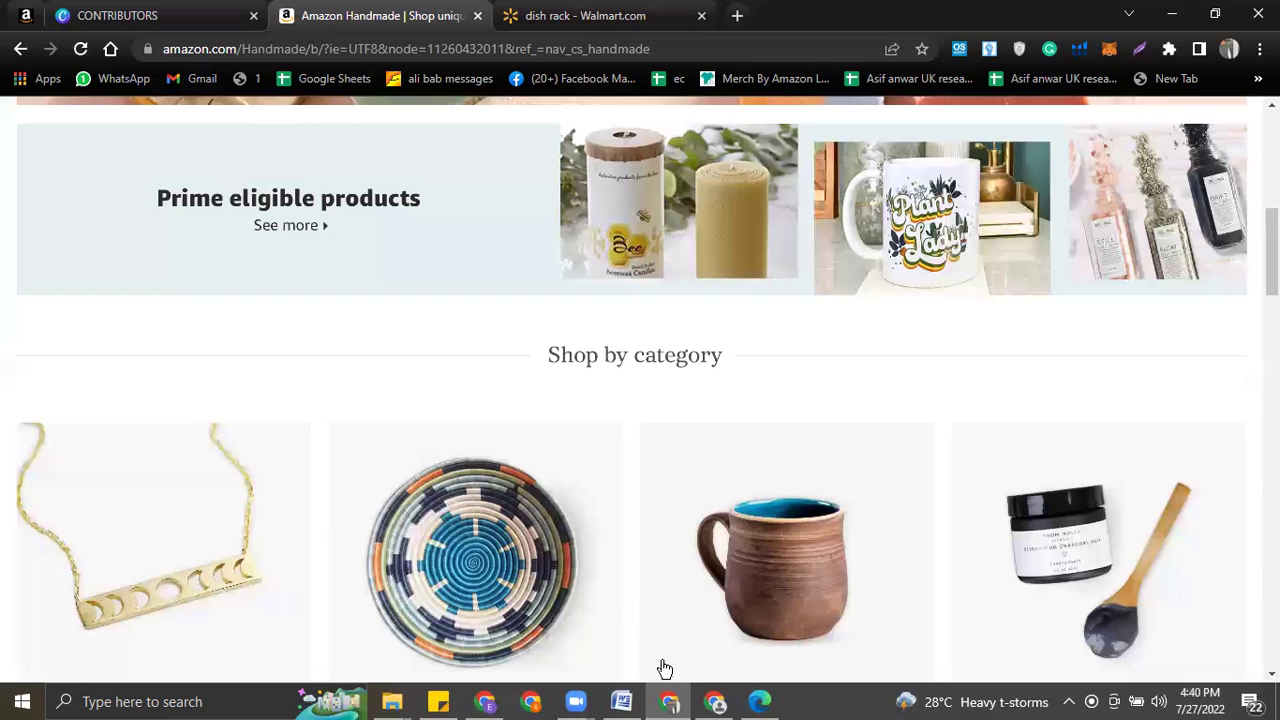
left_click(120, 15)
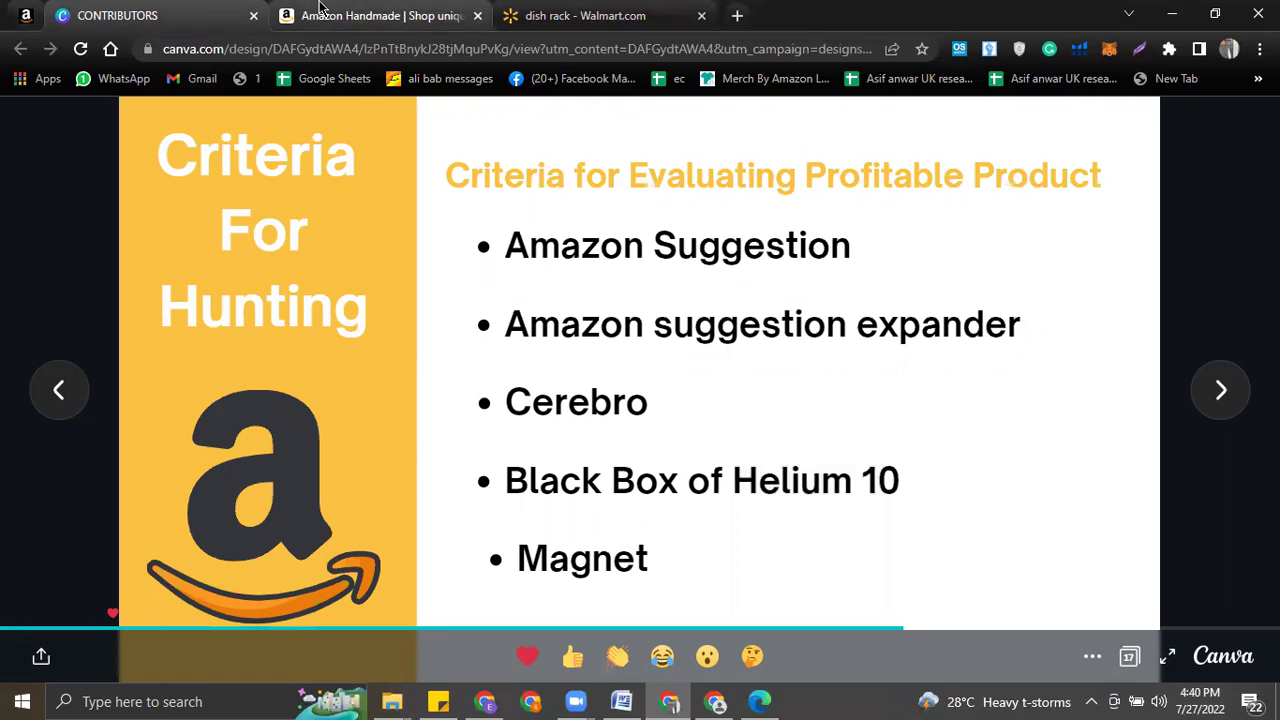
- Switch to the AMZToolsKit membership page and open the Helium10 Web App Acc #01 resource
left_click(726, 700)
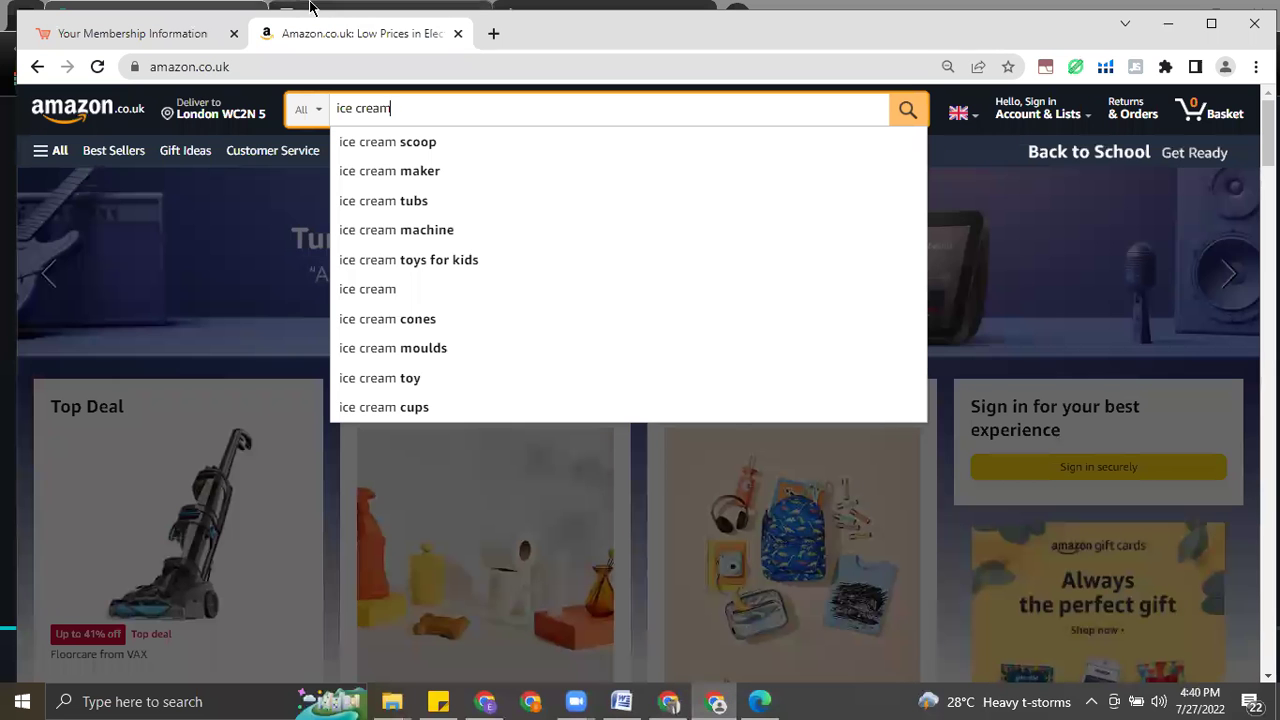
left_click(185, 38)
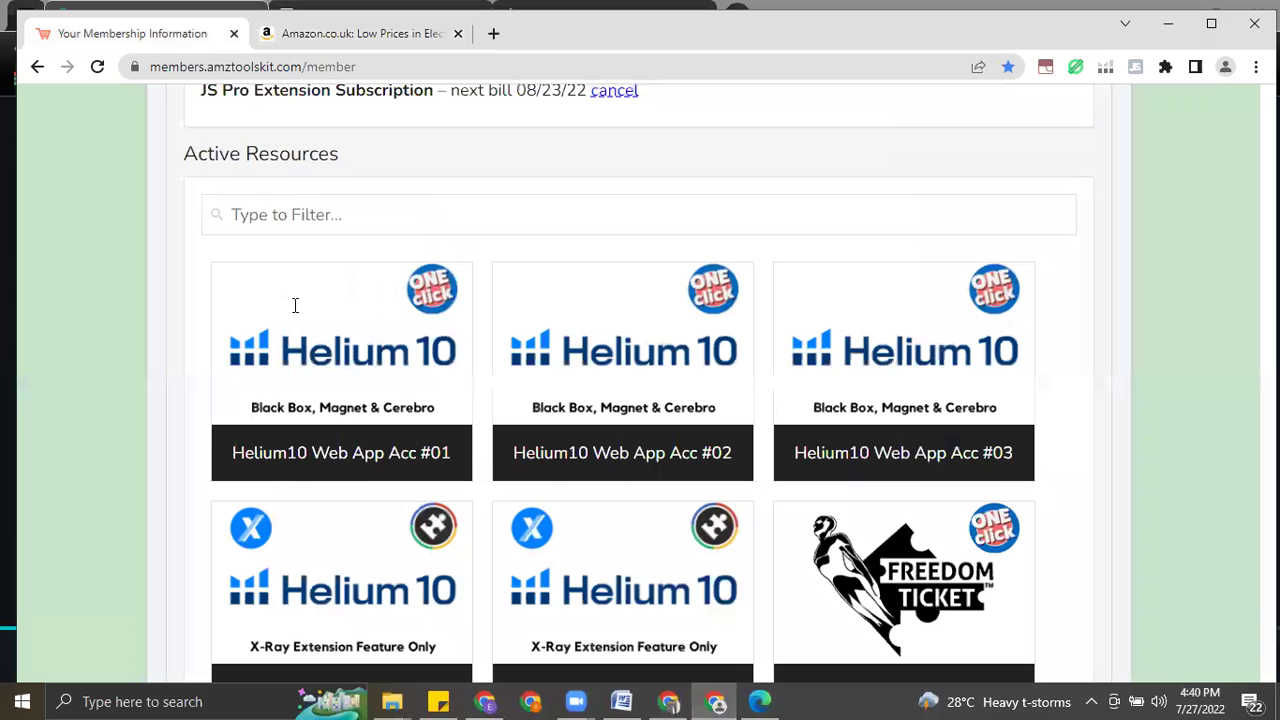
scroll(566, 555, "down", 2)
left_click(356, 300)
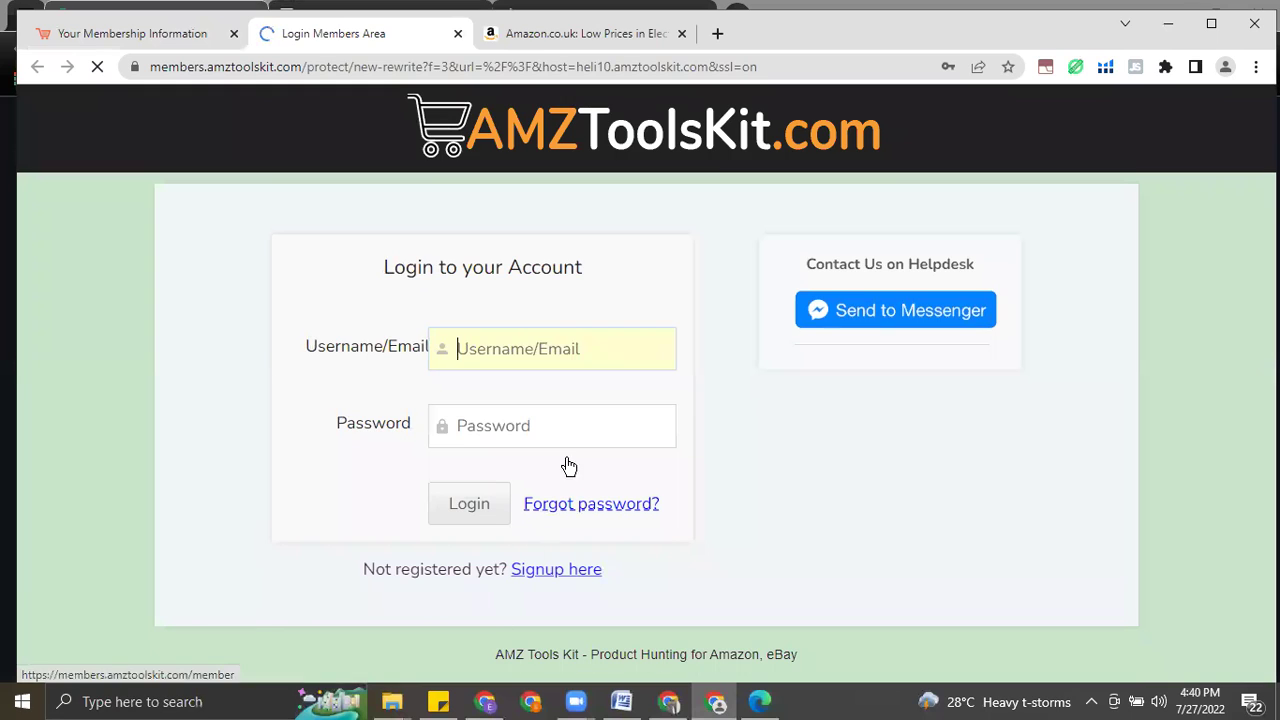
- Log in with the saved username and password, close the membership page and look over the Helium 10 dashboard
left_click(465, 510)
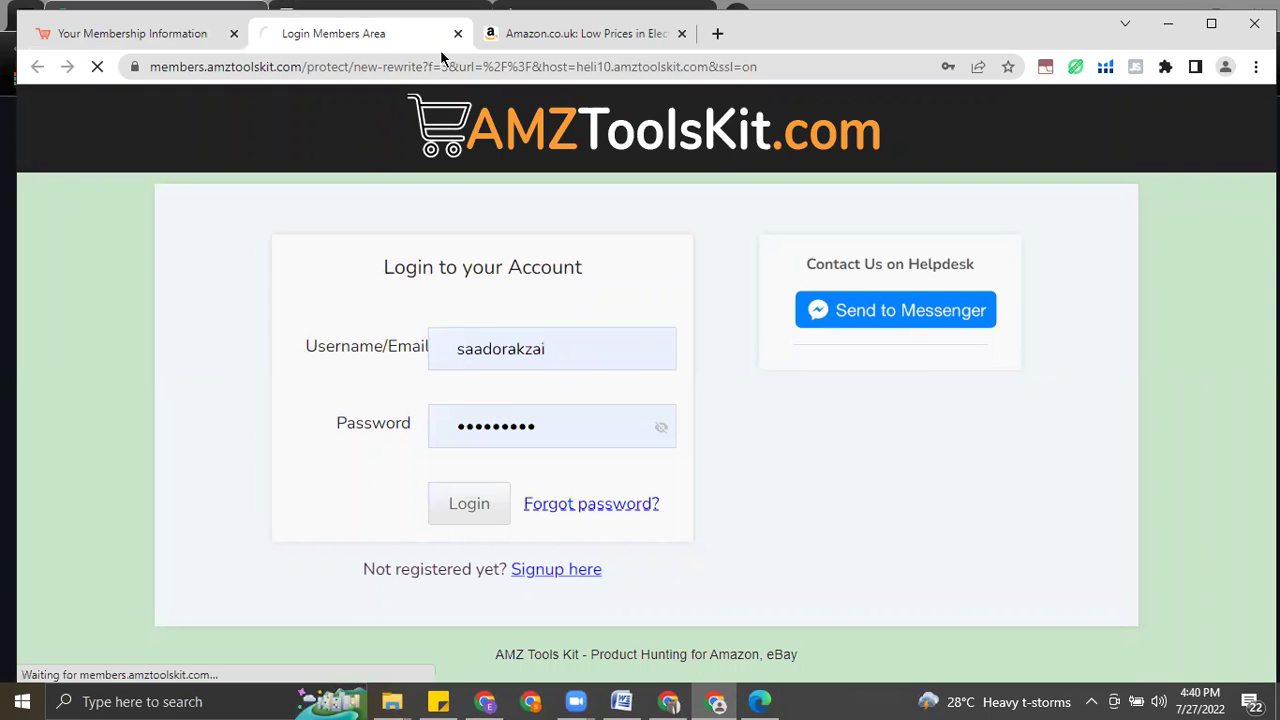
left_click(235, 35)
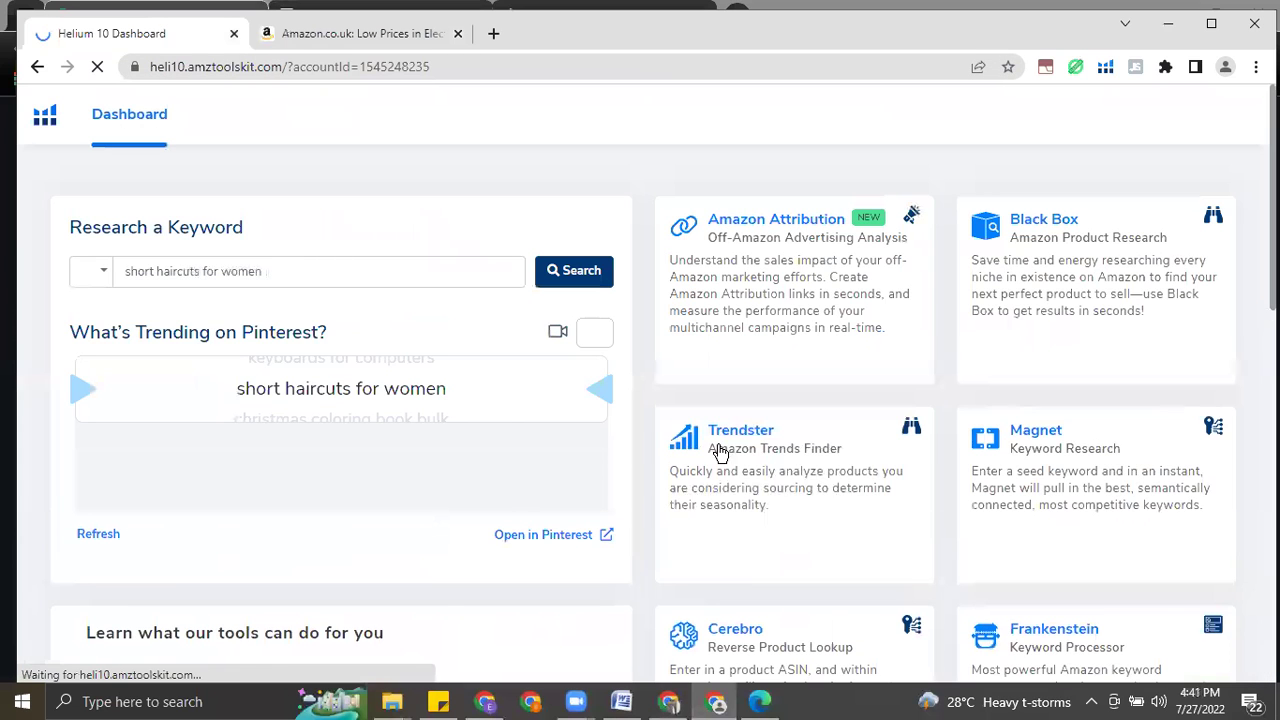
scroll(1026, 531, "down", 2)
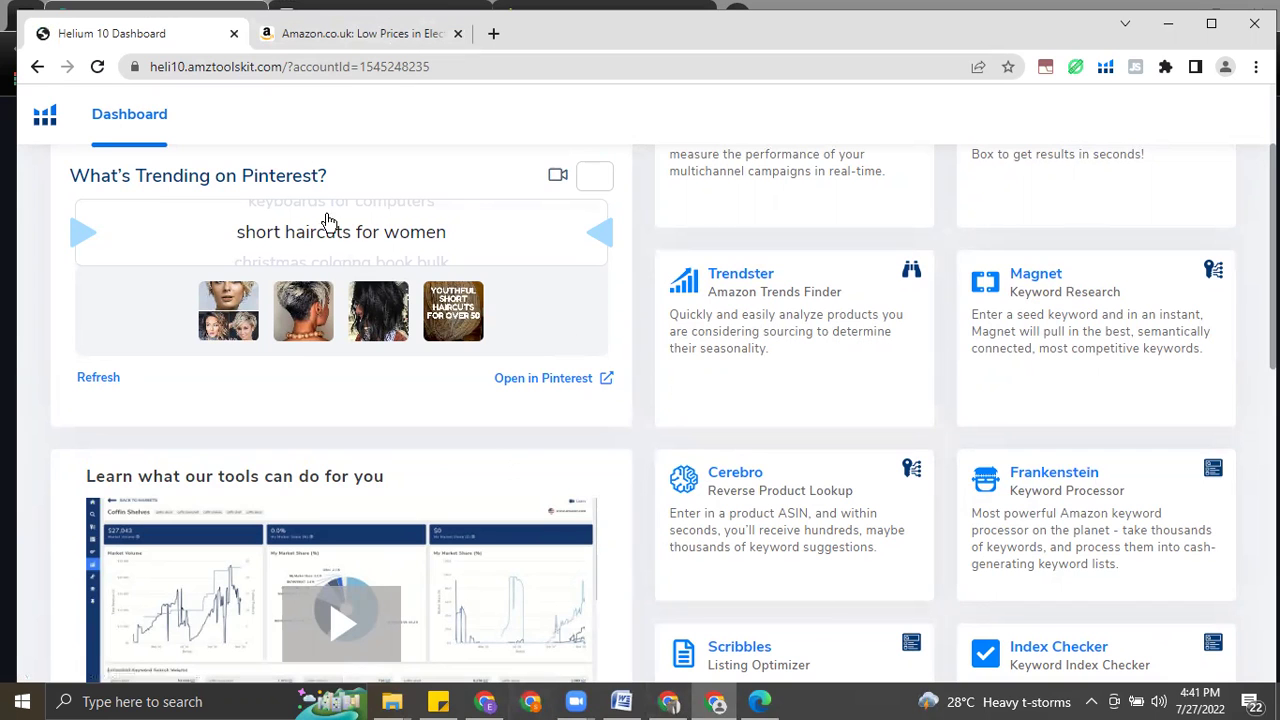
- Reopen the "ice cream" suggestions on Amazon UK and search for the suggestion "ice cream scoop"
left_click(377, 33)
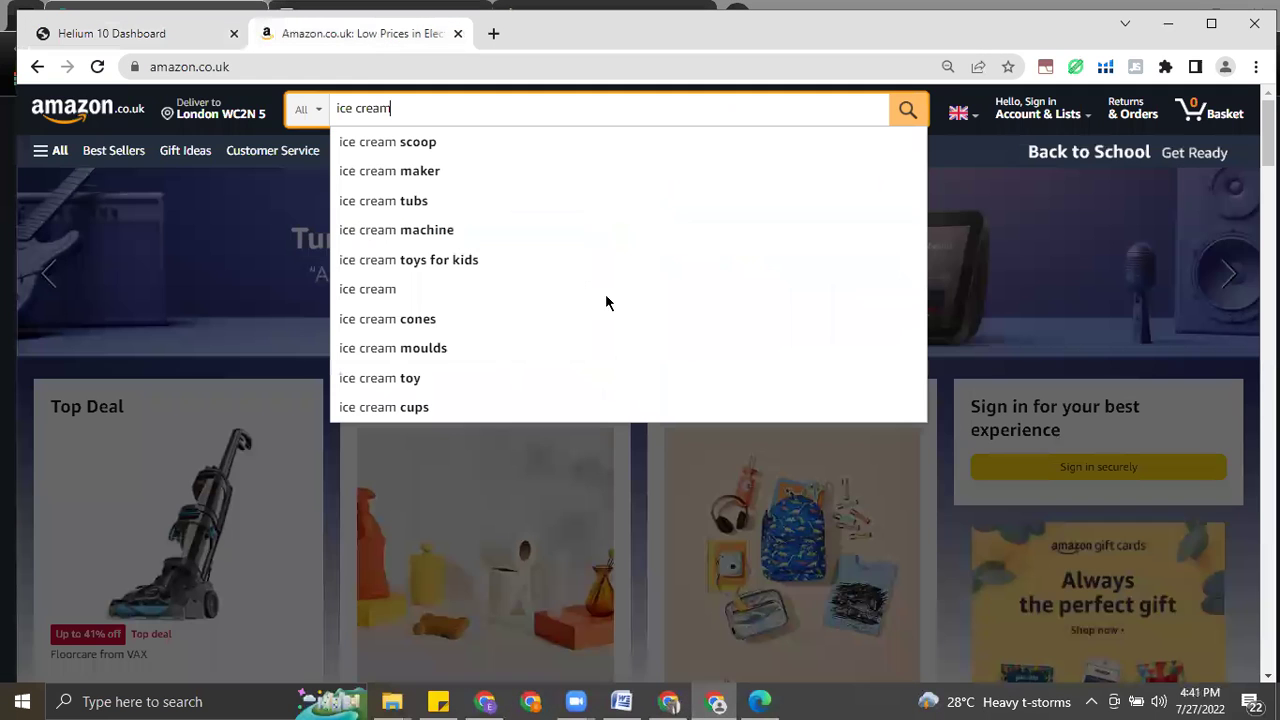
left_click(225, 203)
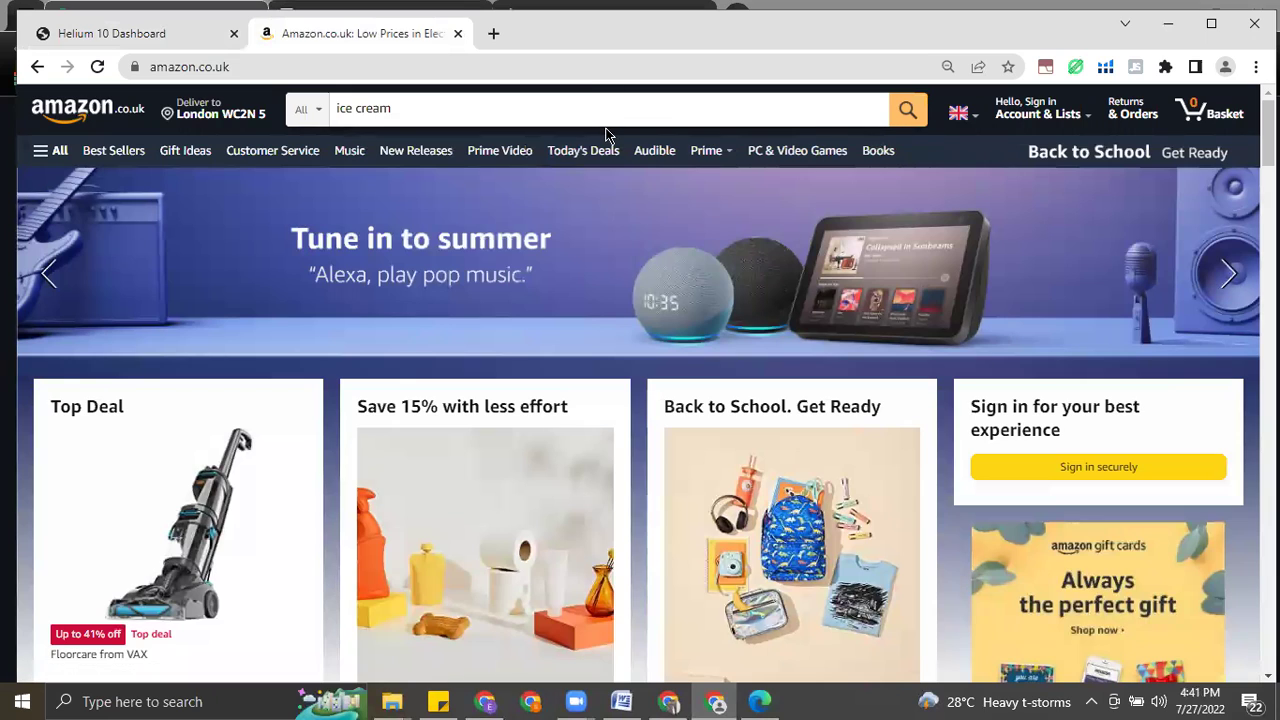
left_click(618, 112)
left_click(514, 146)
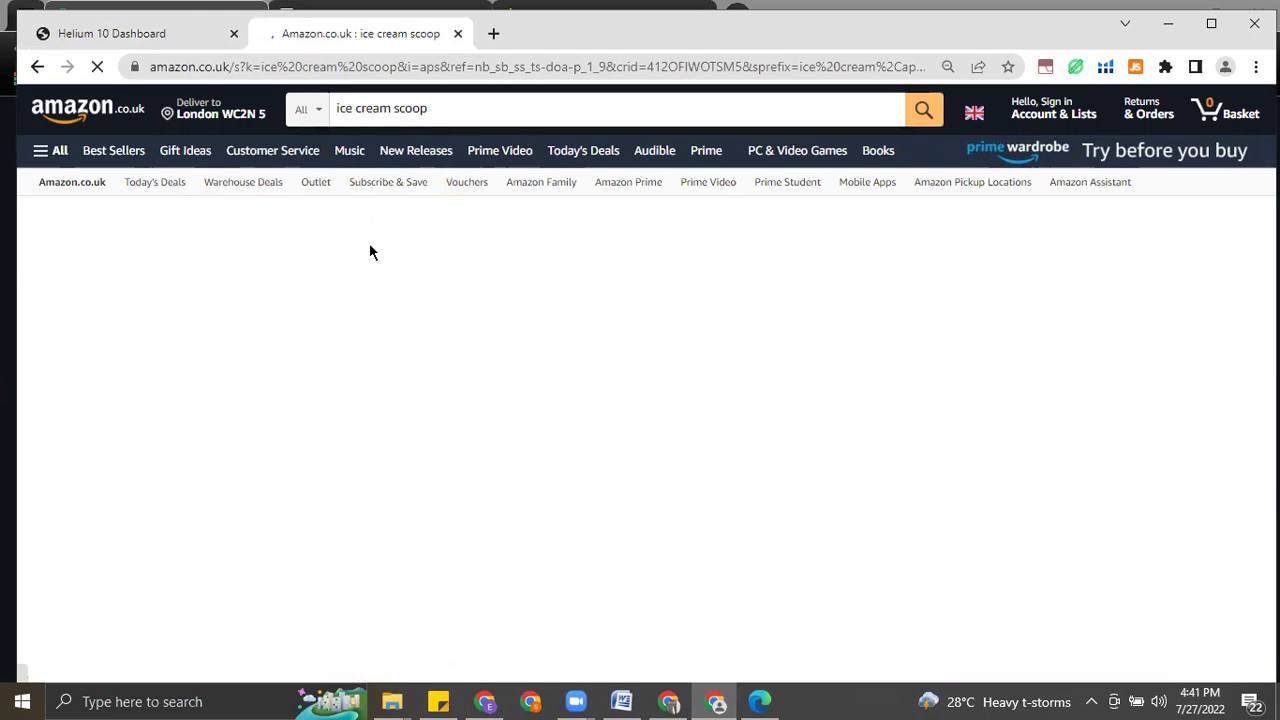
- Return to the Helium 10 dashboard and open the Cerebro reverse product lookup tool
left_click(170, 35)
scroll(466, 509, "up", 2)
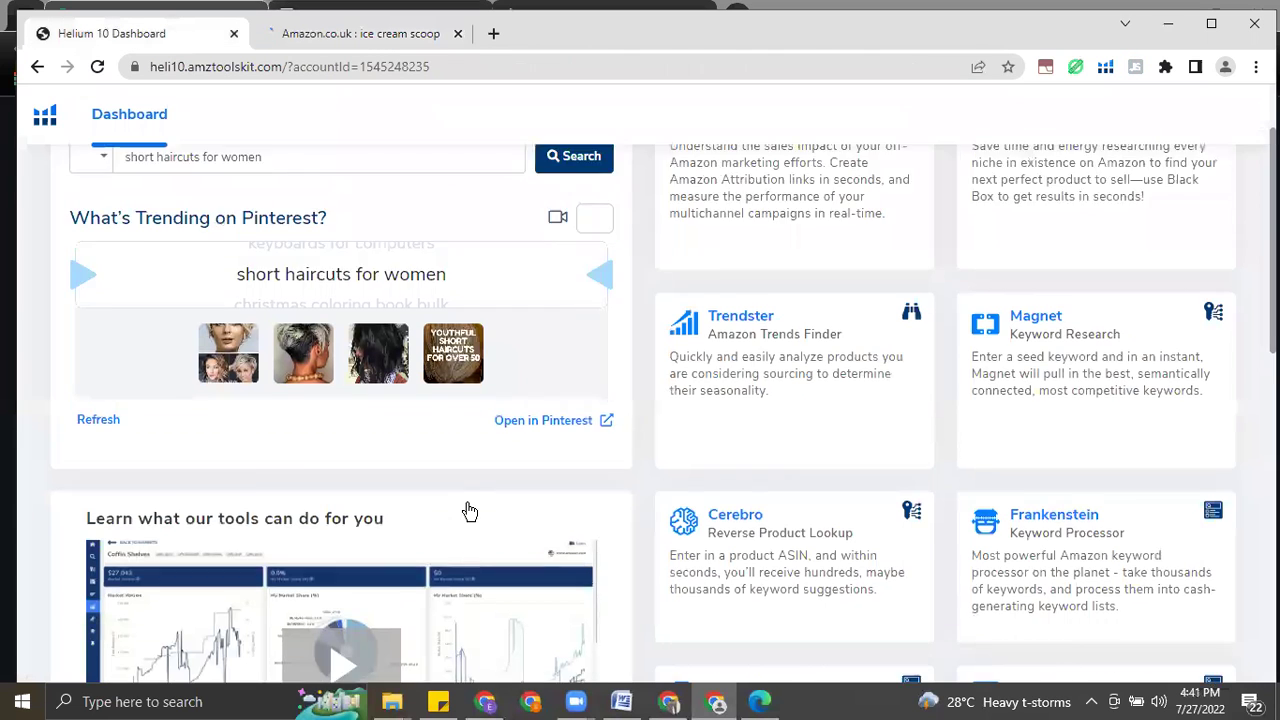
scroll(480, 509, "down", 4)
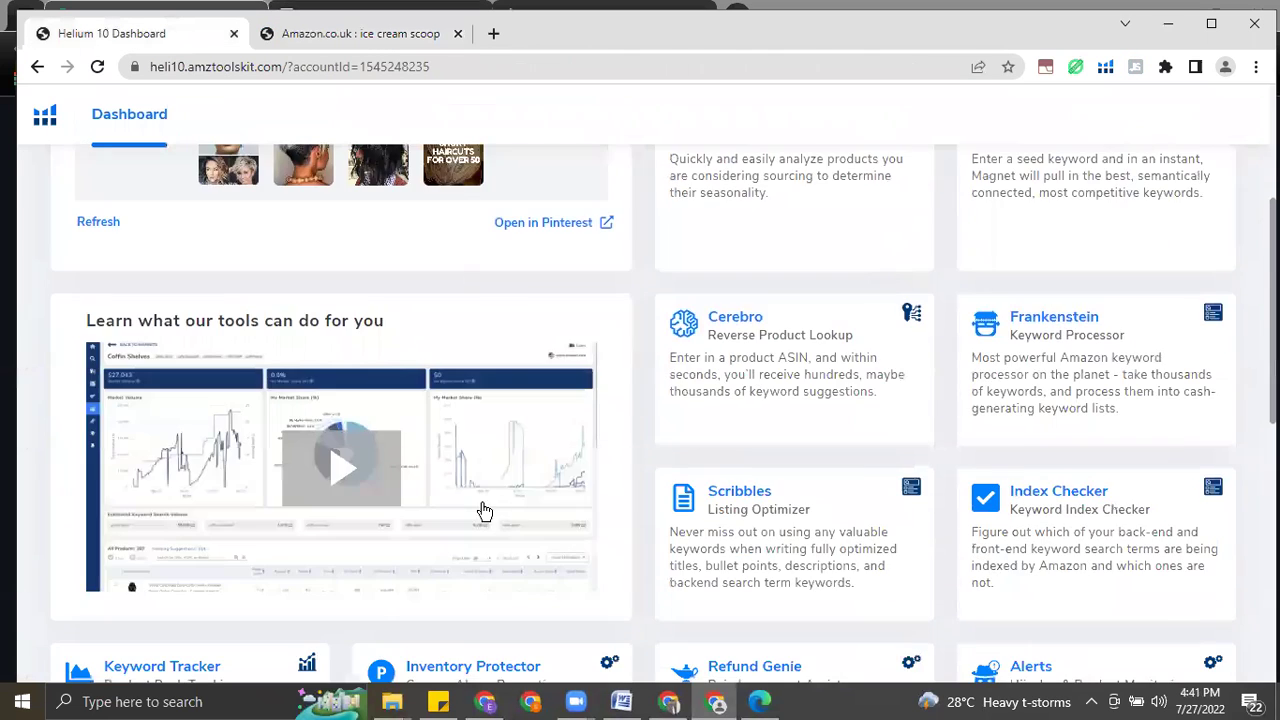
left_click(713, 326)
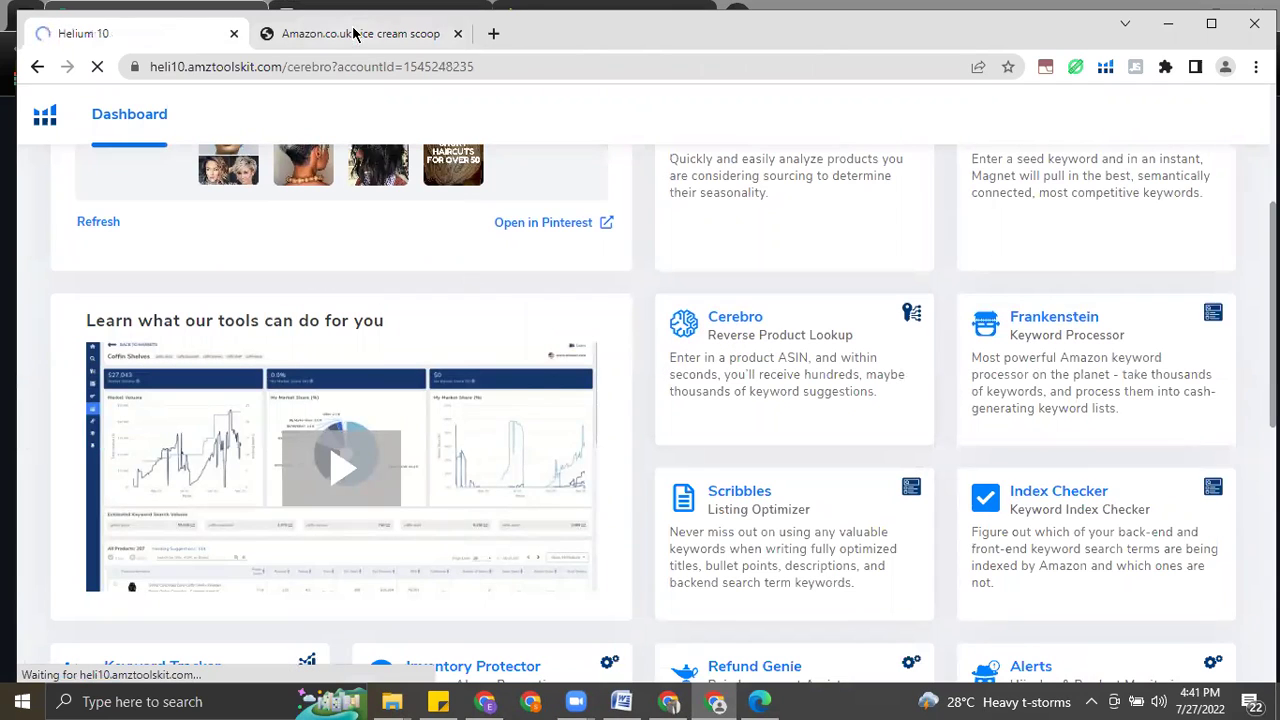
- Switch to the Amazon.com window, go back from Handmade to the home page and search for "mouse"
left_click(365, 36)
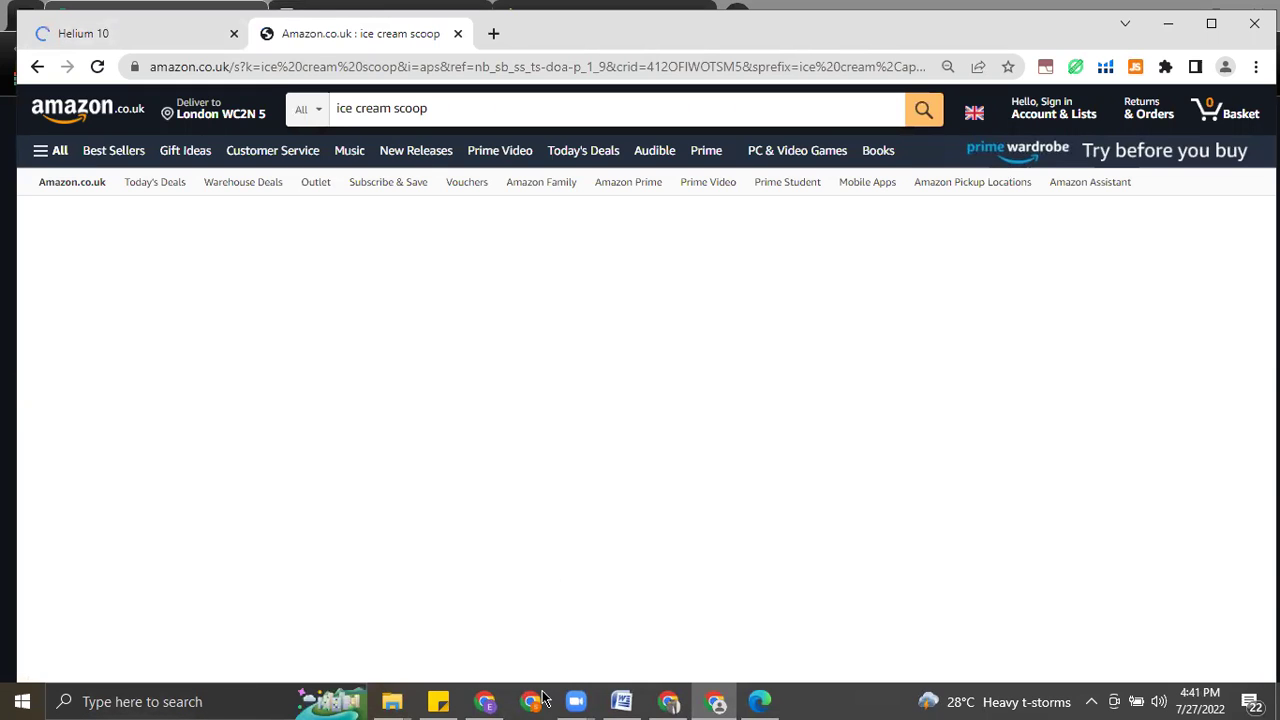
left_click(668, 700)
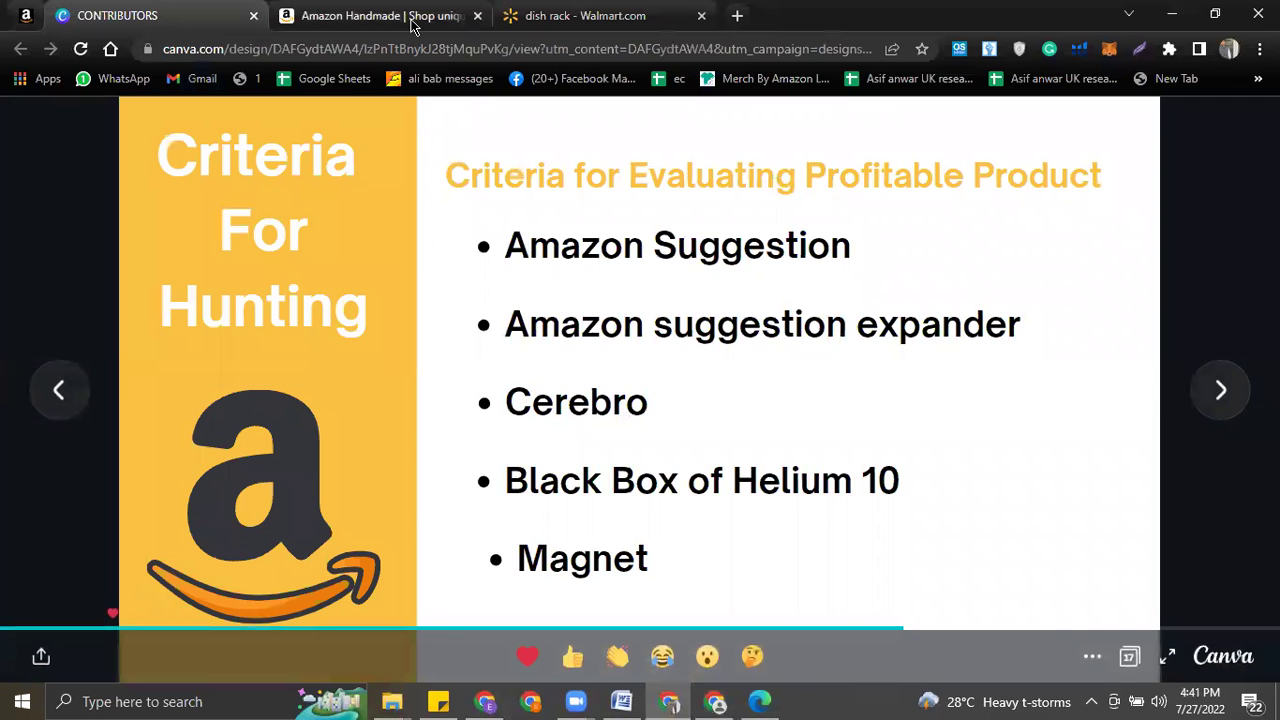
left_click(410, 25)
scroll(708, 457, "up", 4)
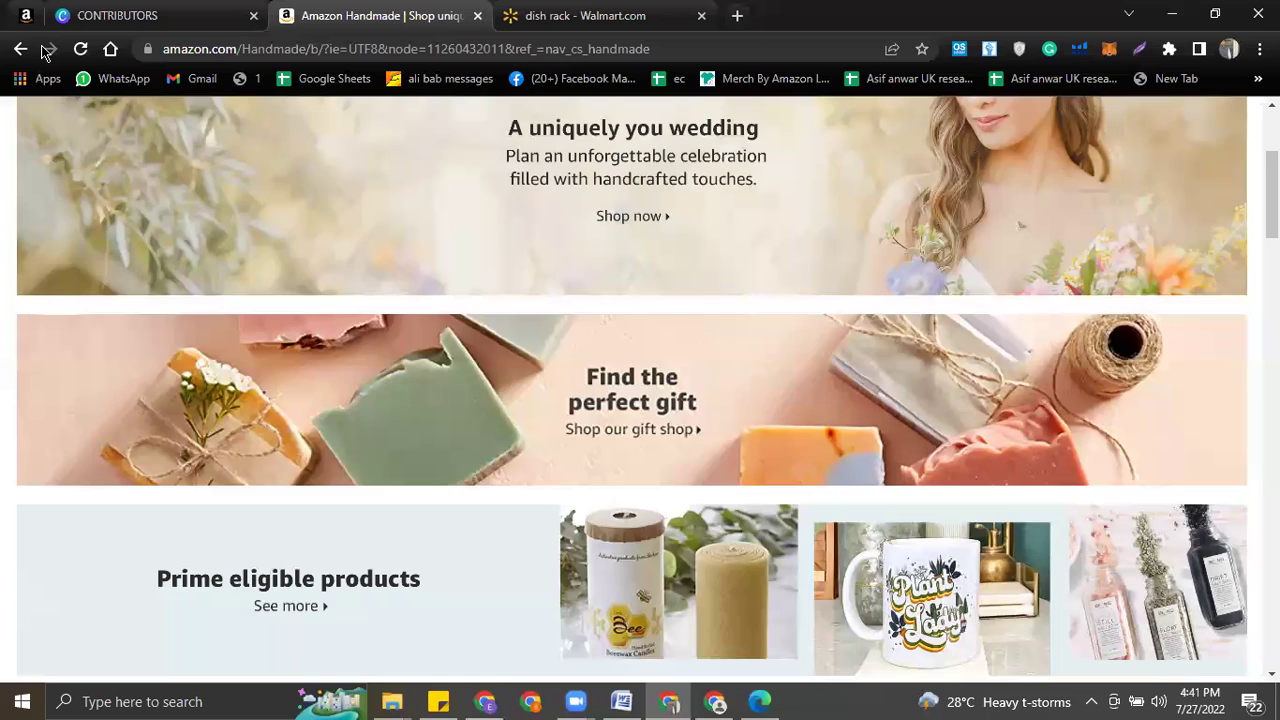
left_click(20, 49)
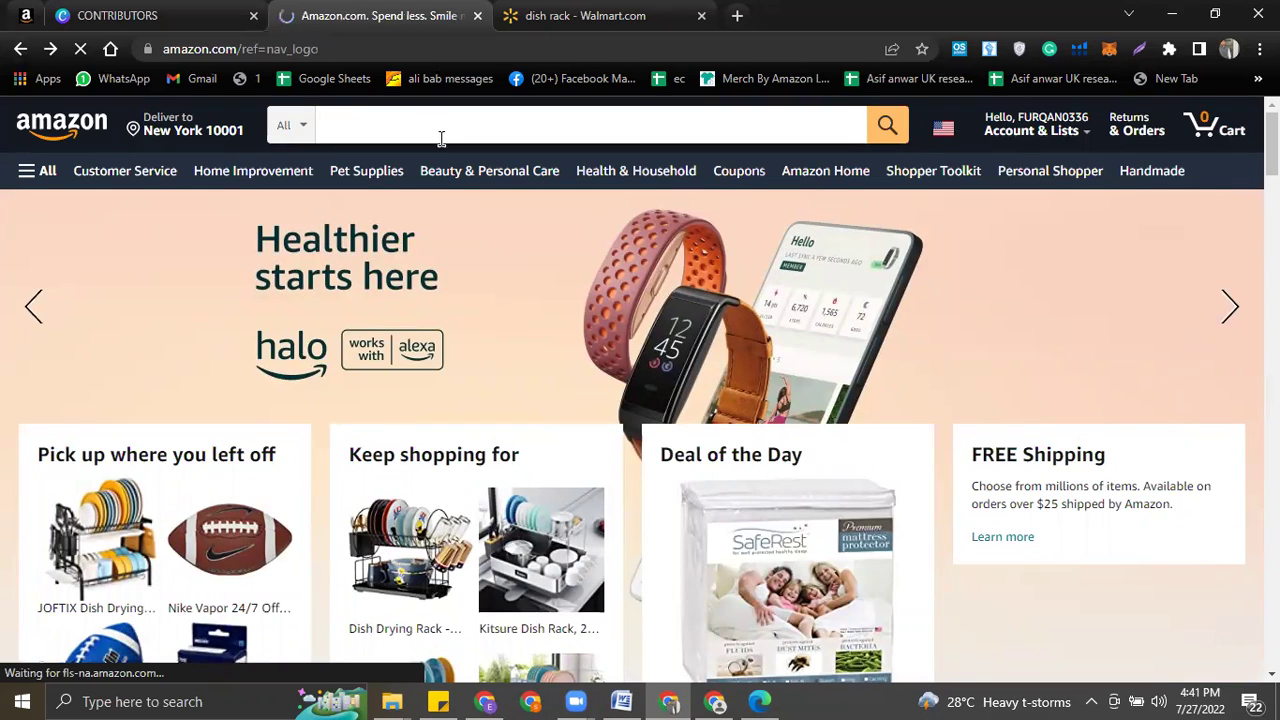
left_click(460, 112)
type("ice")
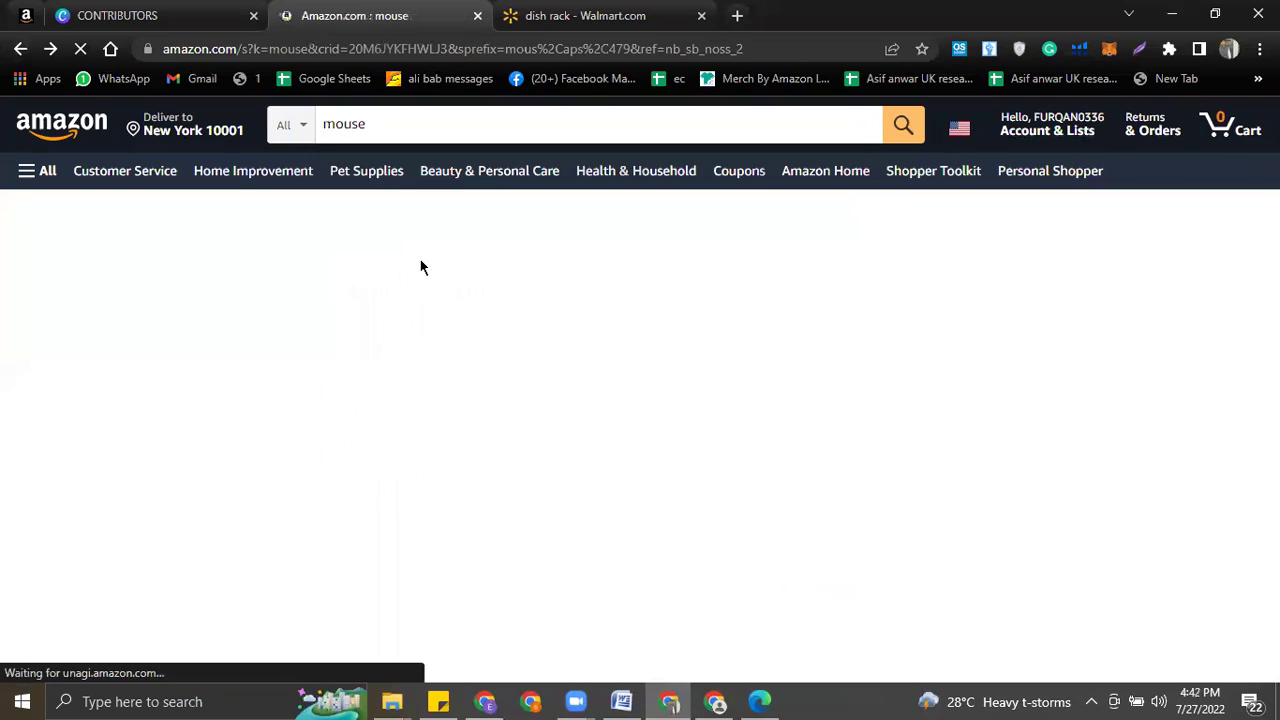
- Browse the mouse results and copy the ASIN of the mint green seenda wireless mouse
scroll(579, 268, "down", 1)
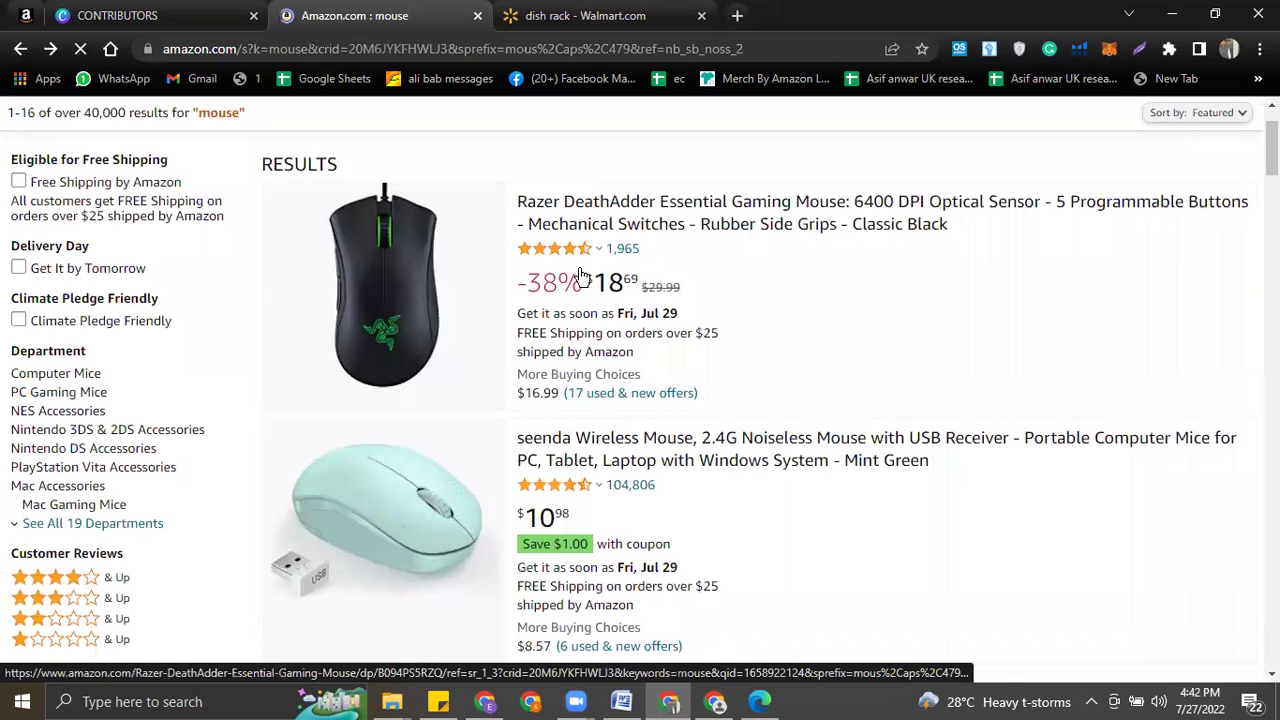
scroll(955, 345, "down", 2)
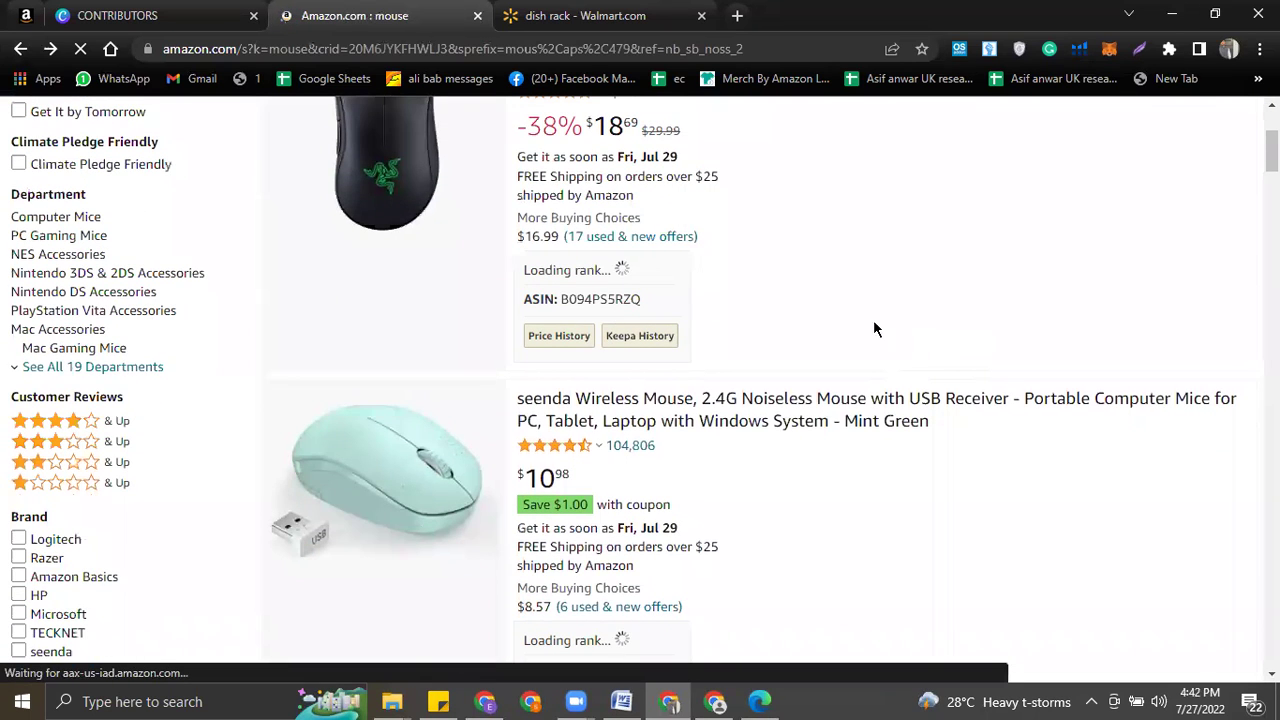
scroll(916, 333, "down", 2)
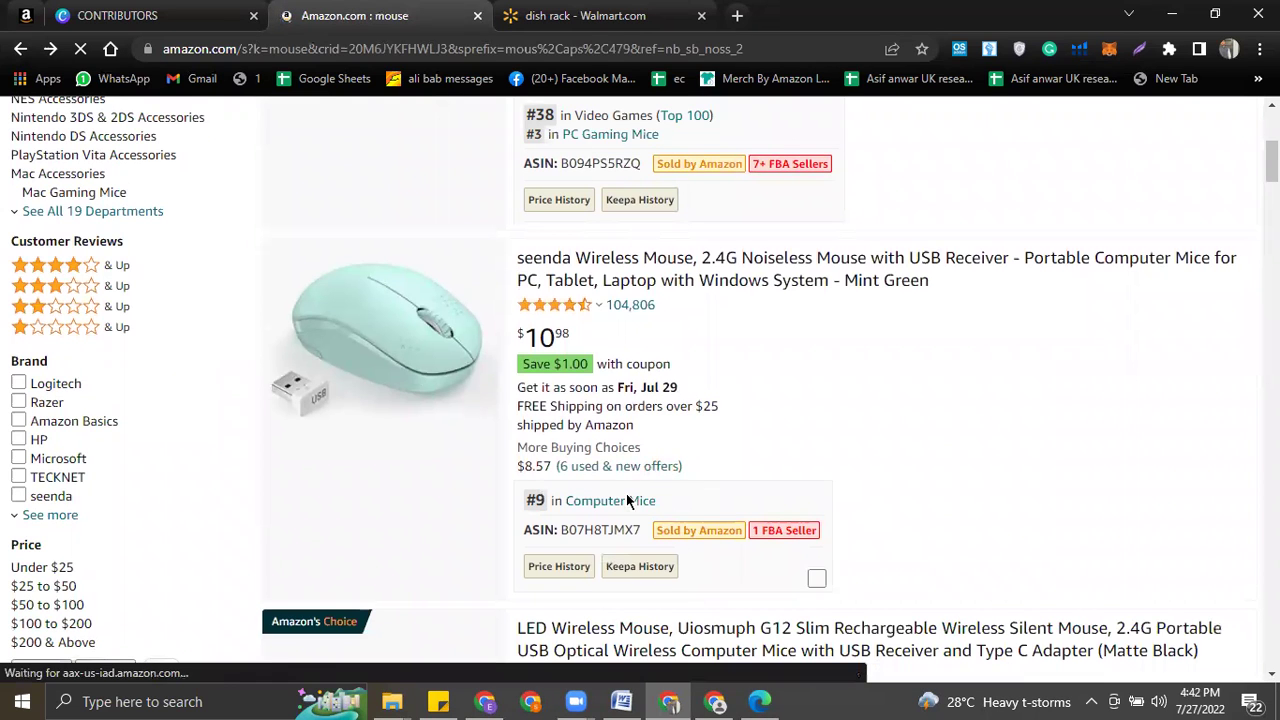
scroll(600, 465, "down", 1)
scroll(587, 452, "down", 1)
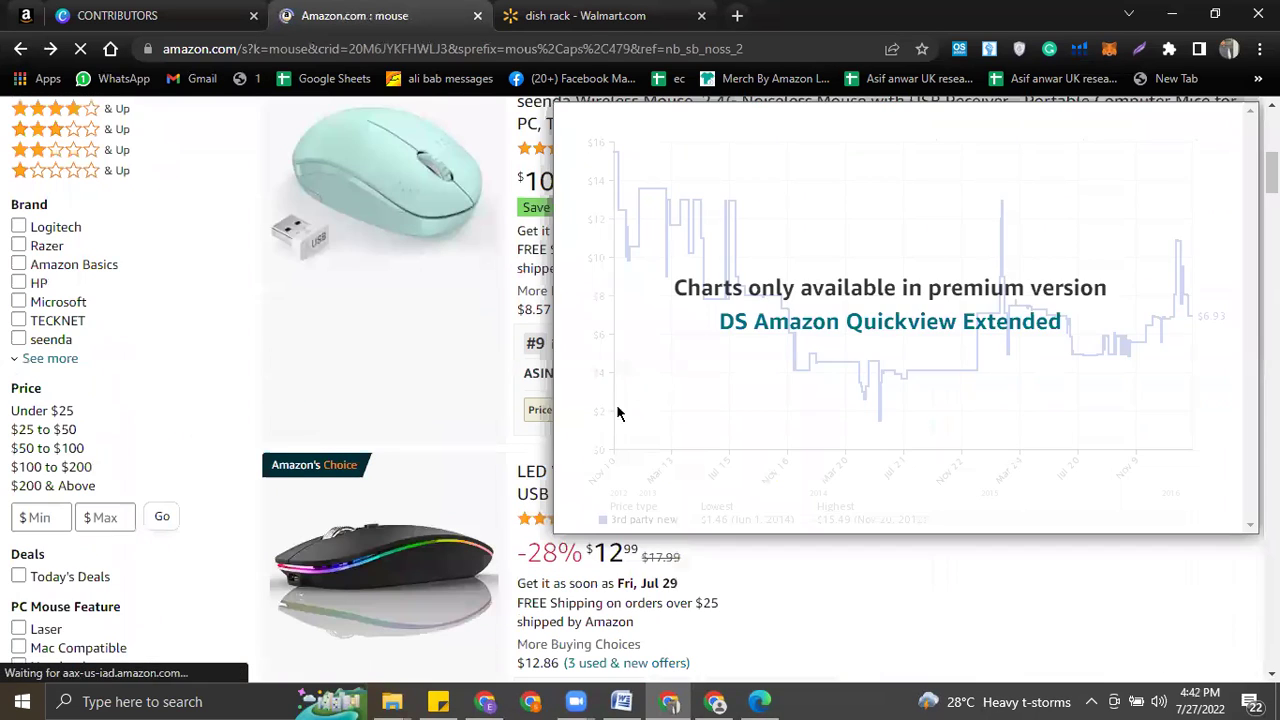
left_click(607, 375)
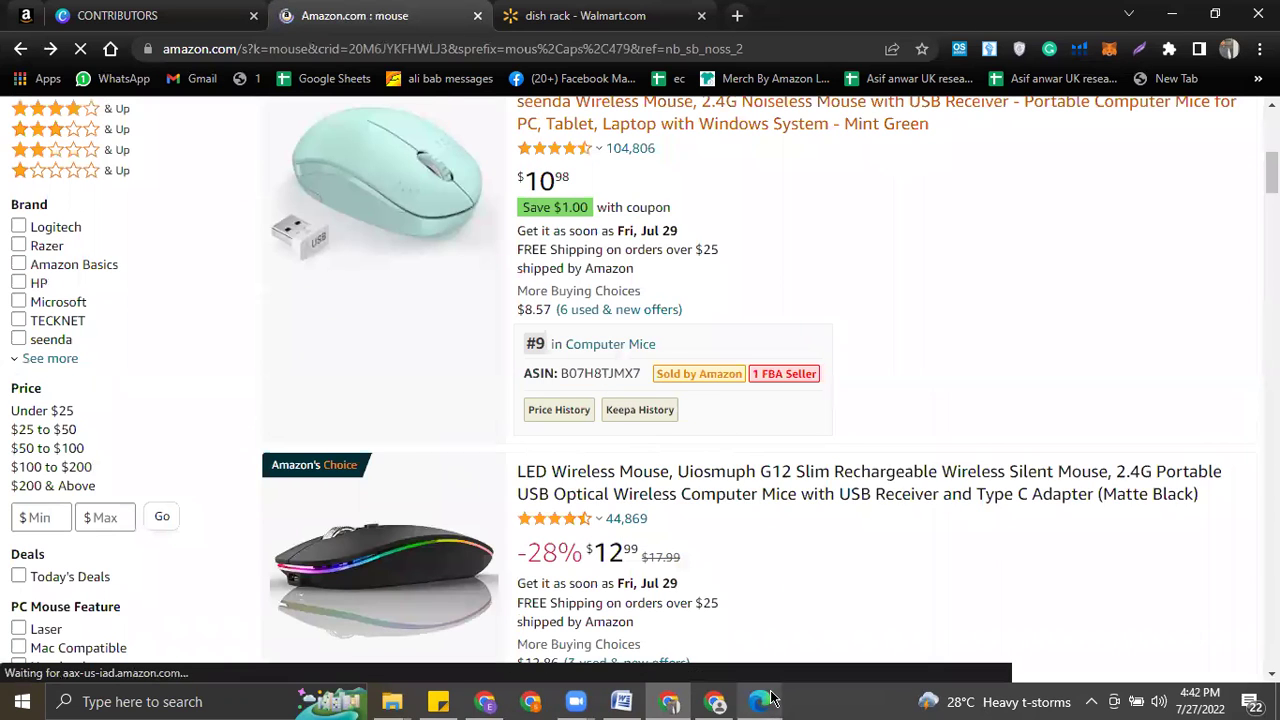
- Switch to Cerebro, enter the ASIN B07H8TJMX7 for the US marketplace and get its keywords
left_click(718, 698)
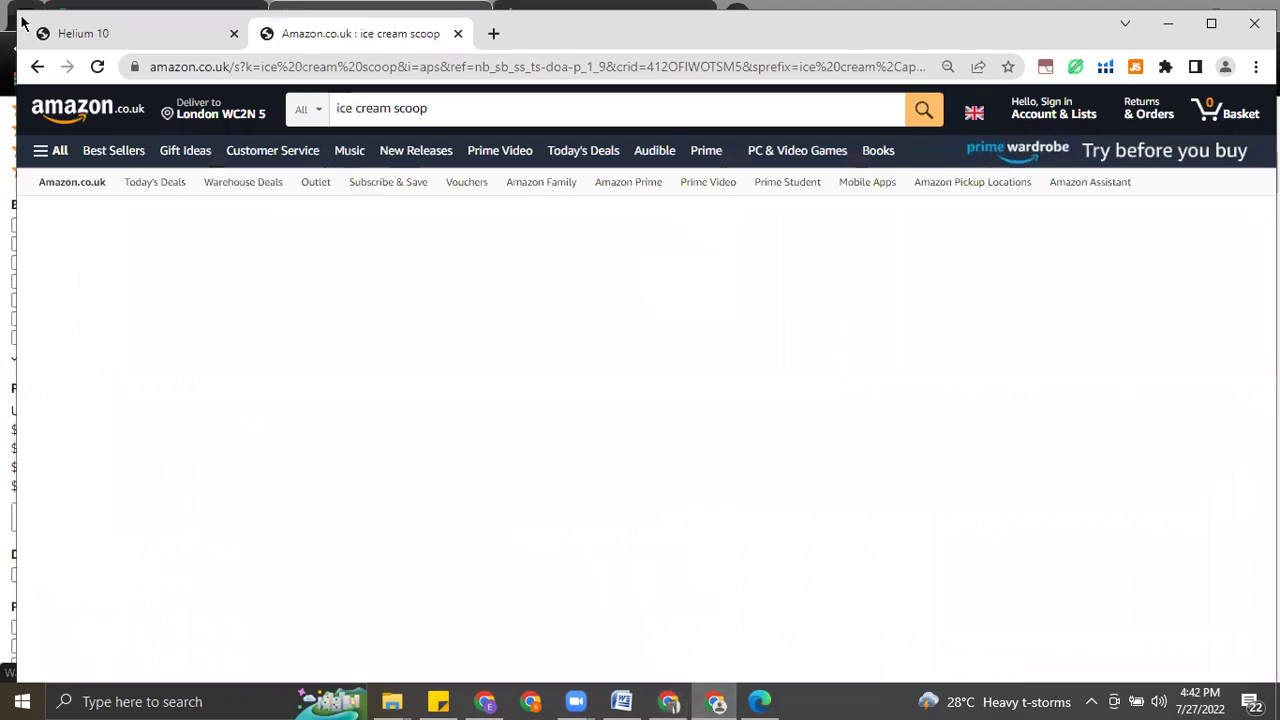
left_click(98, 34)
left_click(343, 284)
type("B07H8TJMX7")
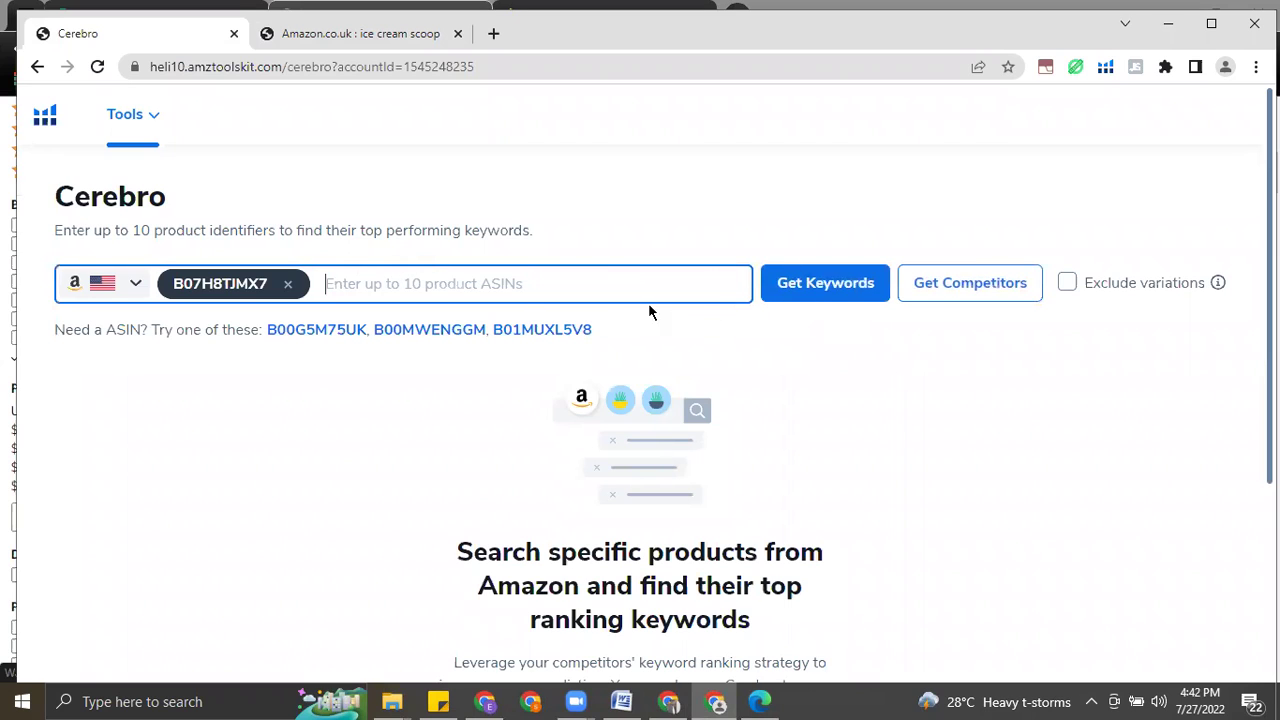
left_click(848, 295)
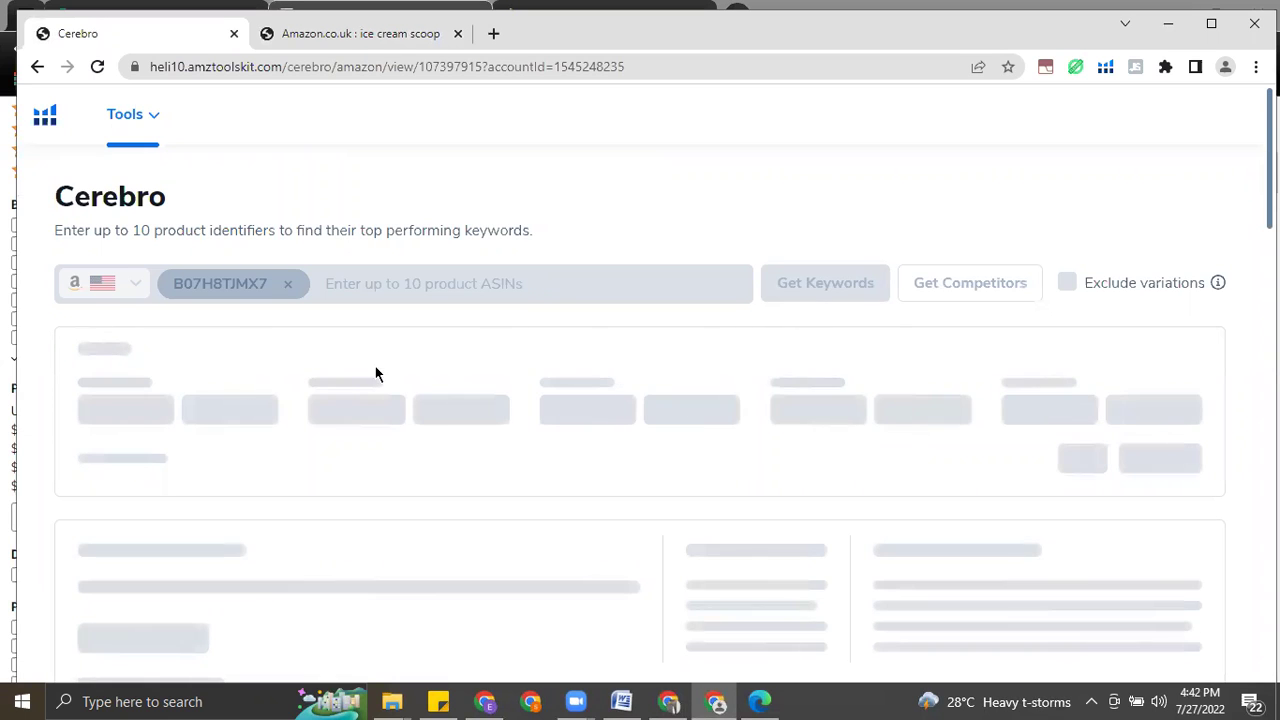
- Examine the keyword phrases Cerebro lists for the mouse, with their search volumes and competing products, through to the end of the page
scroll(495, 403, "down", 2)
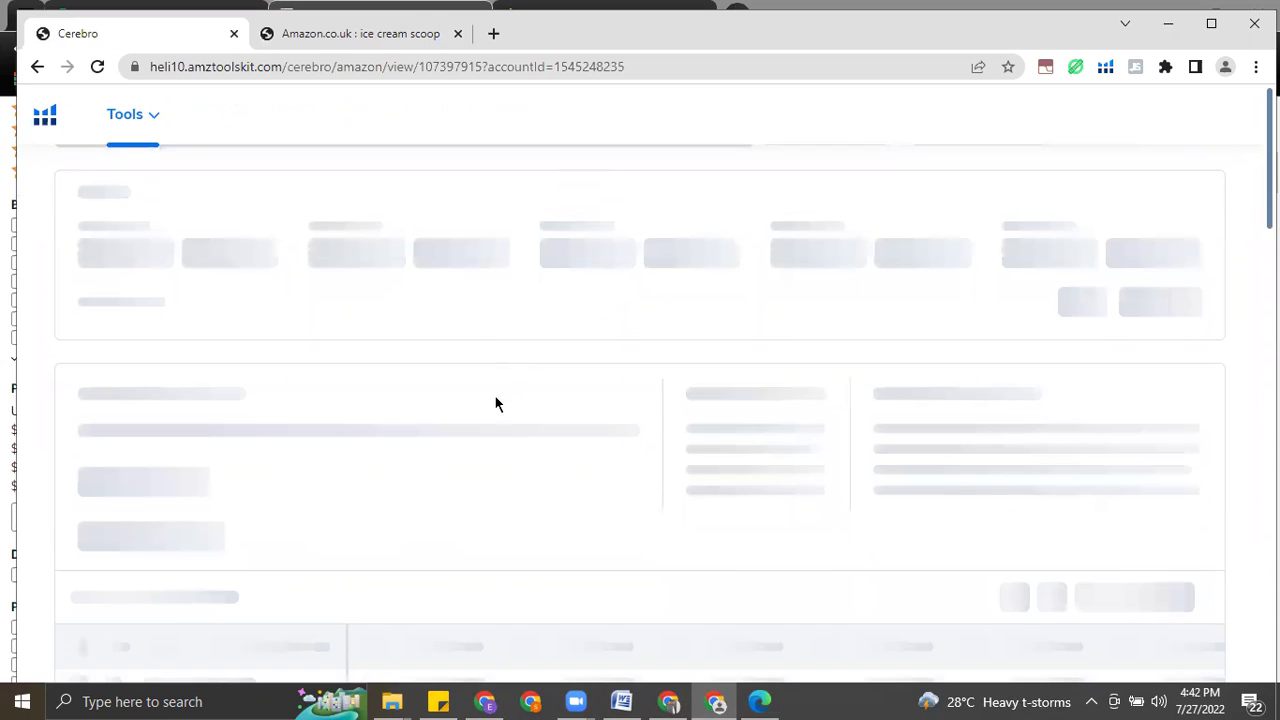
scroll(494, 400, "down", 6)
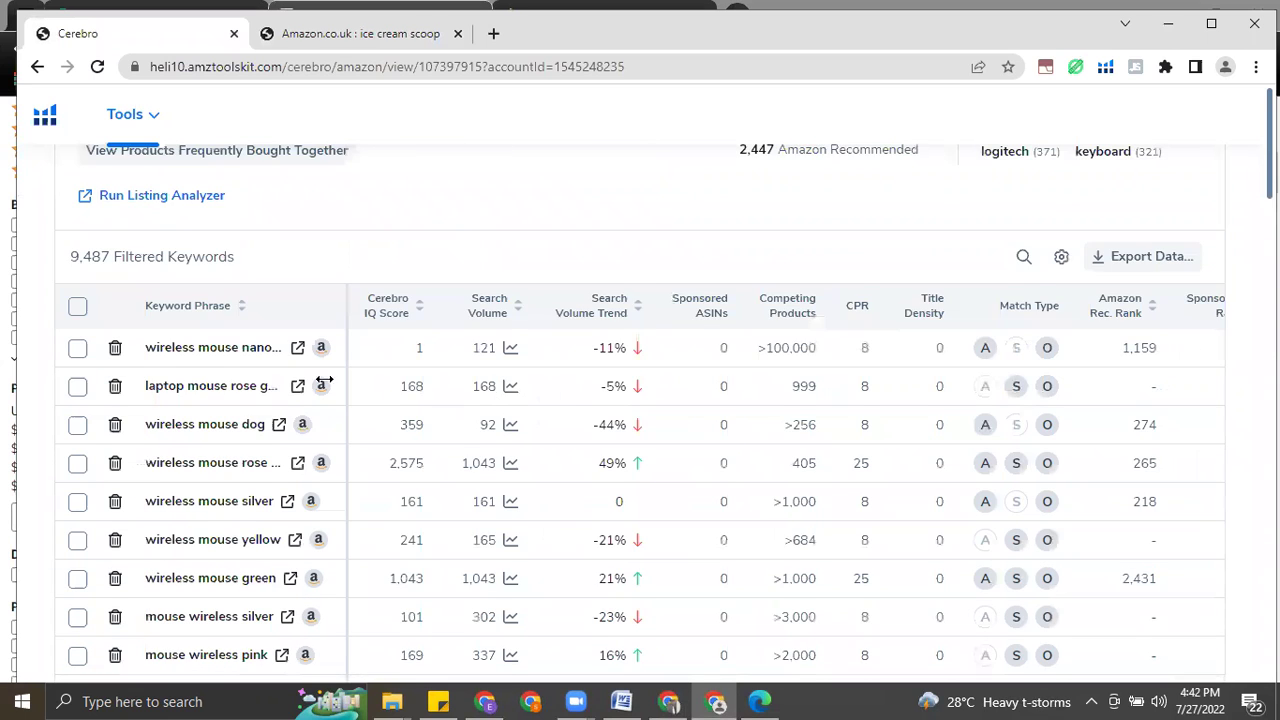
scroll(323, 384, "down", 1)
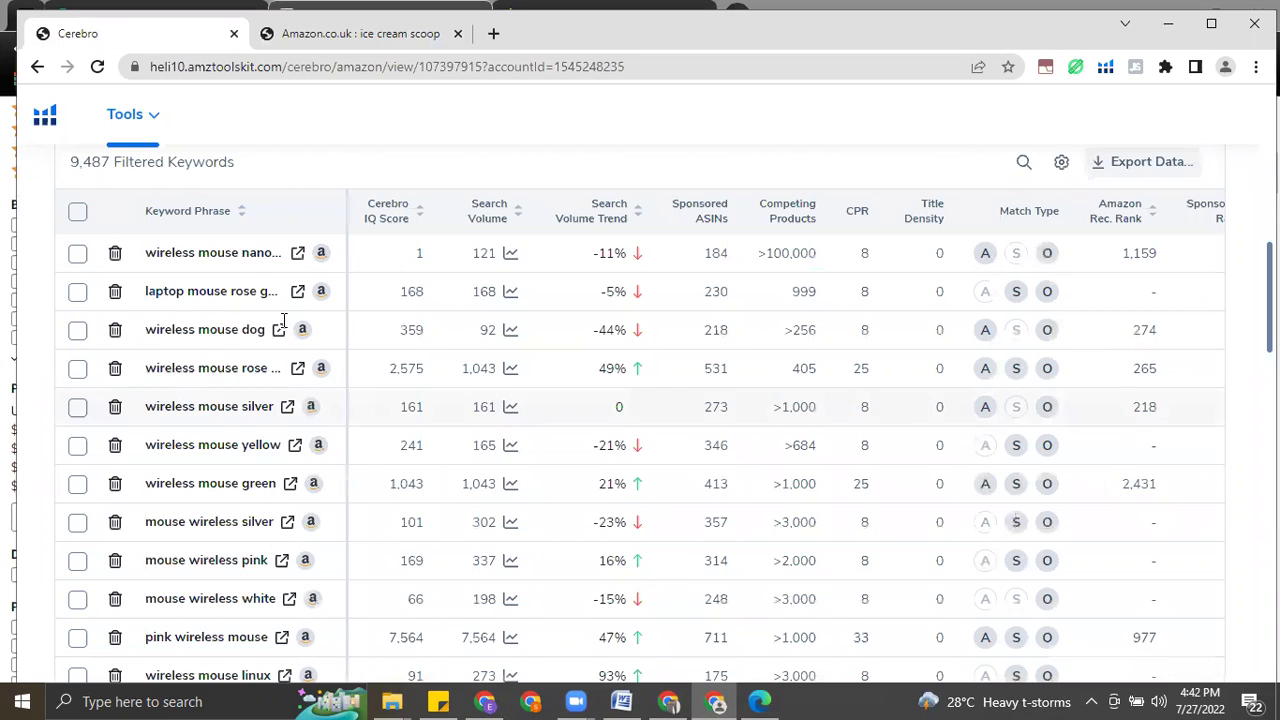
scroll(197, 385, "down", 3)
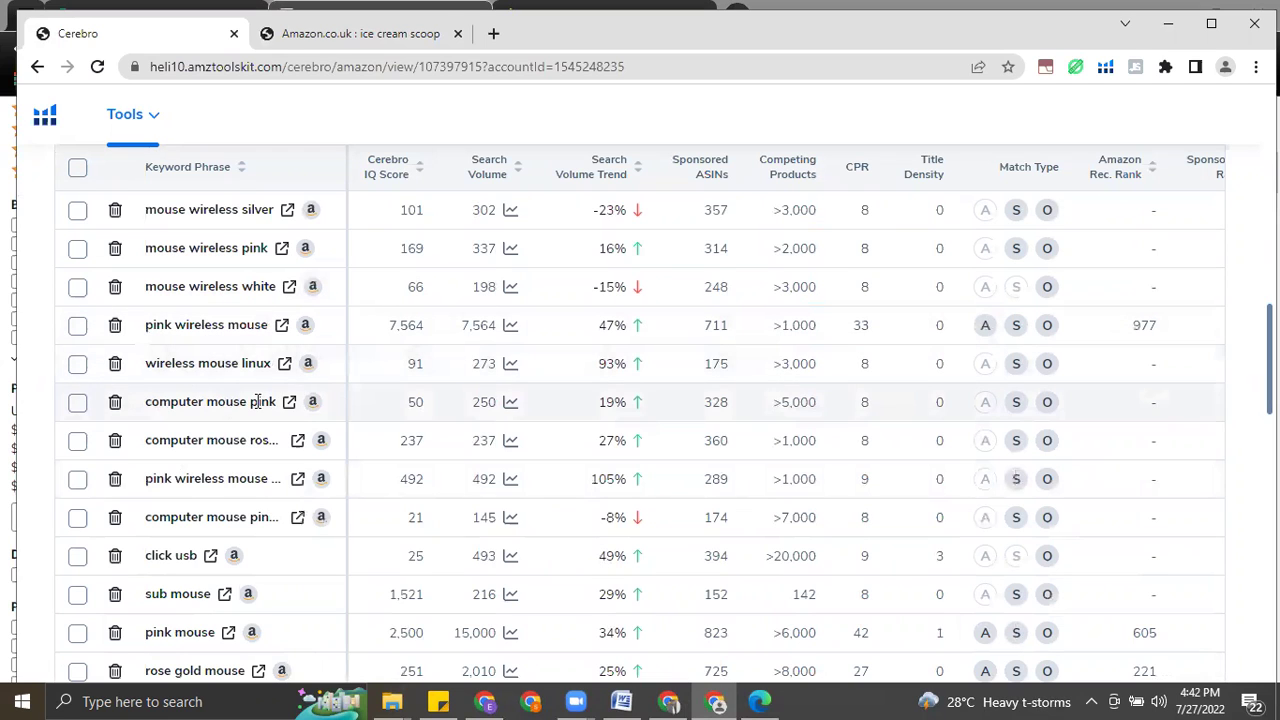
scroll(200, 436, "down", 1)
scroll(200, 436, "down", 1)
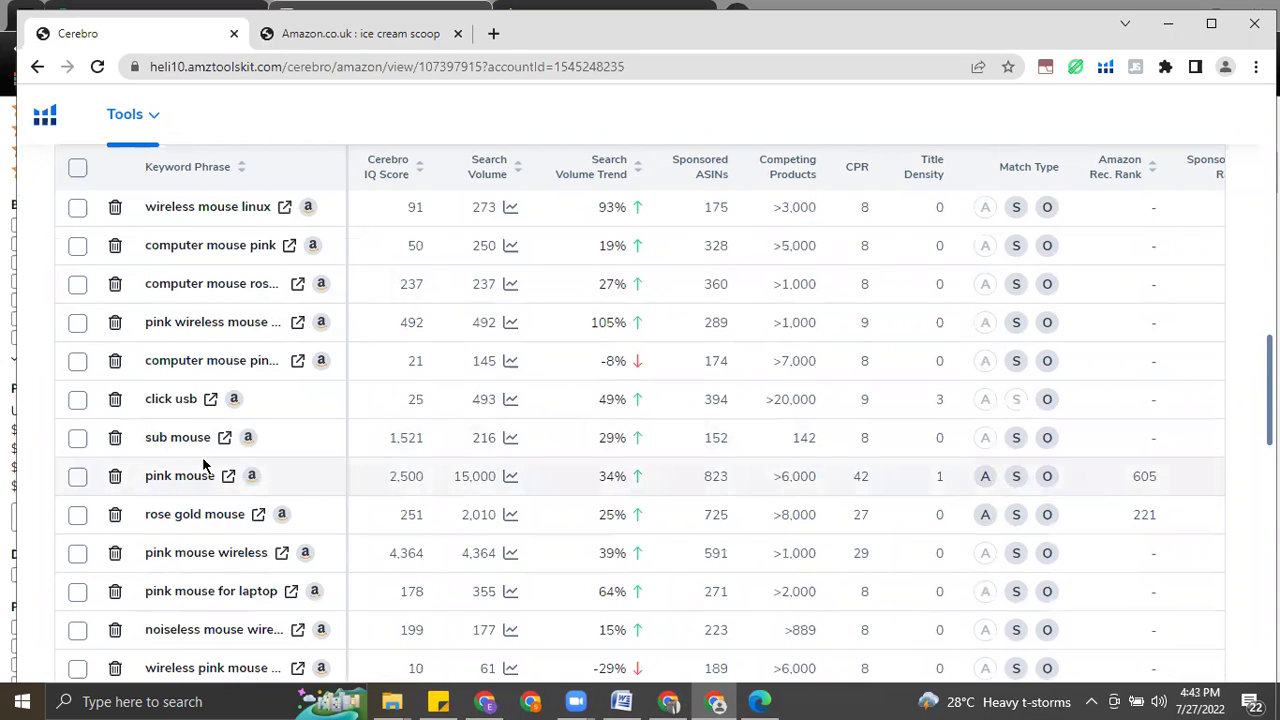
scroll(196, 480, "down", 2)
scroll(193, 502, "down", 6)
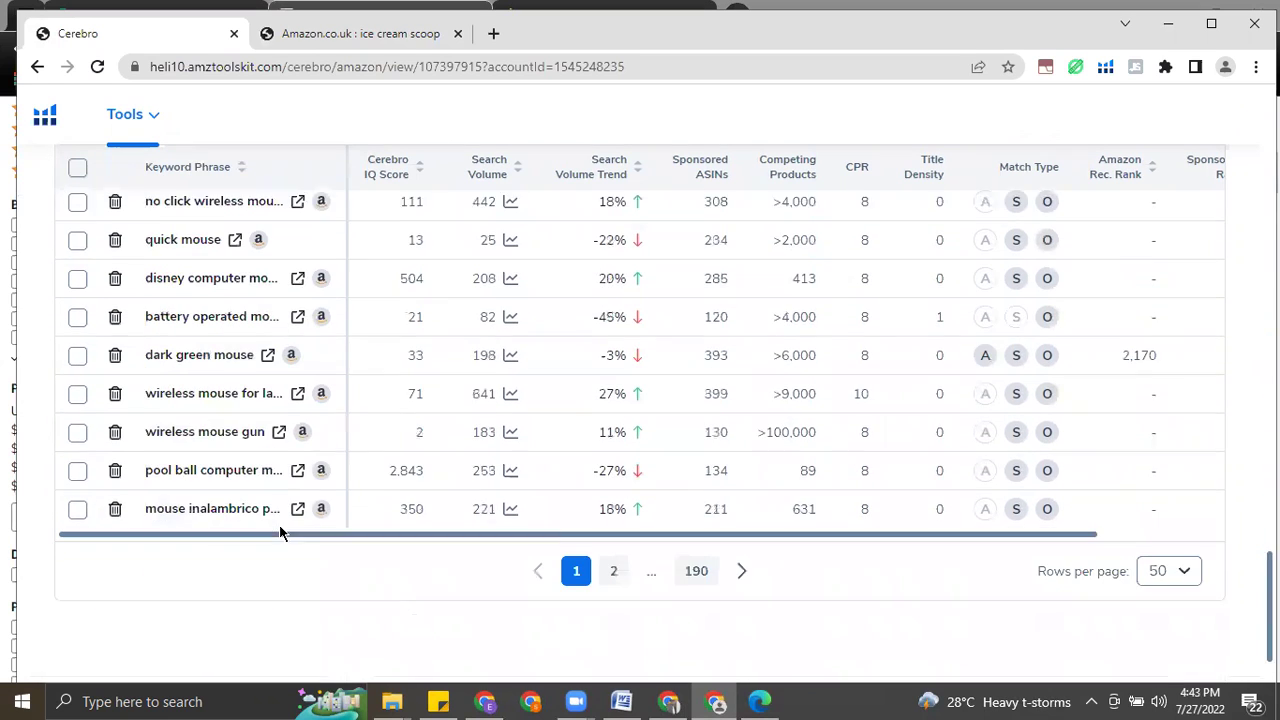
scroll(422, 470, "up", 20)
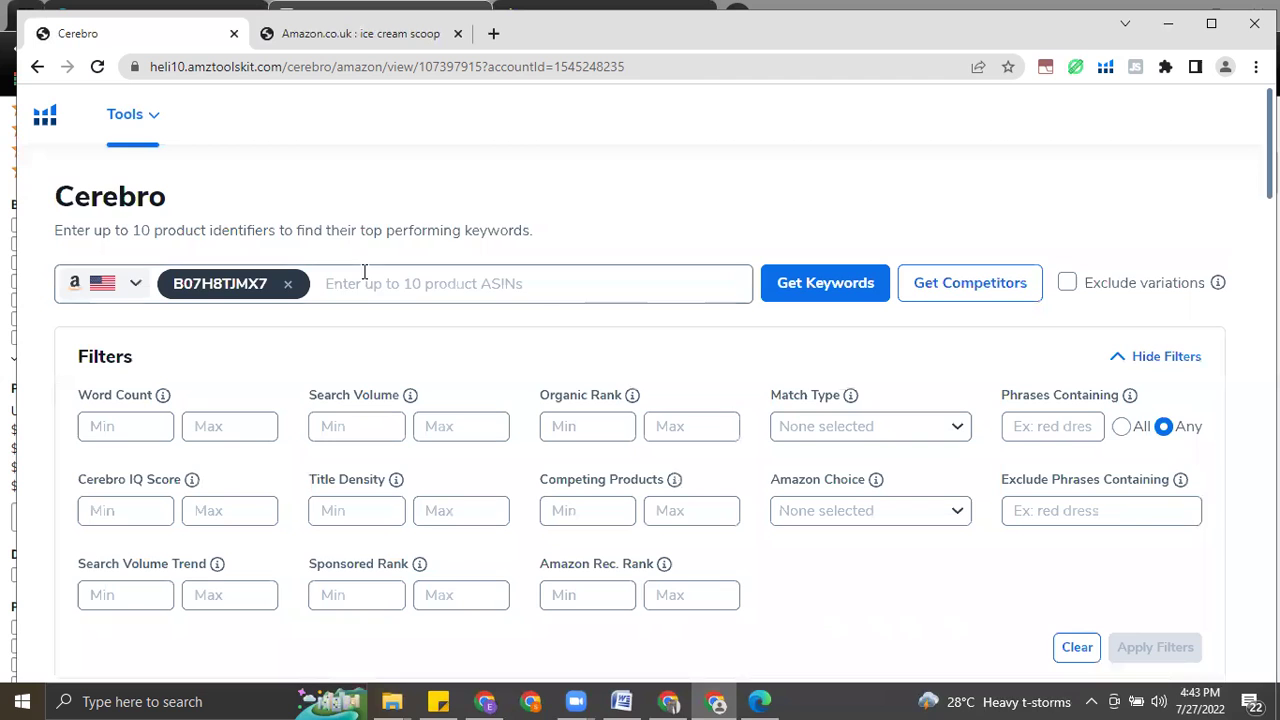
- Review the Cerebro keyword table for the seenda mouse again, highlighting the phrase "sub mouse", and return to the page start
scroll(303, 475, "down", 9)
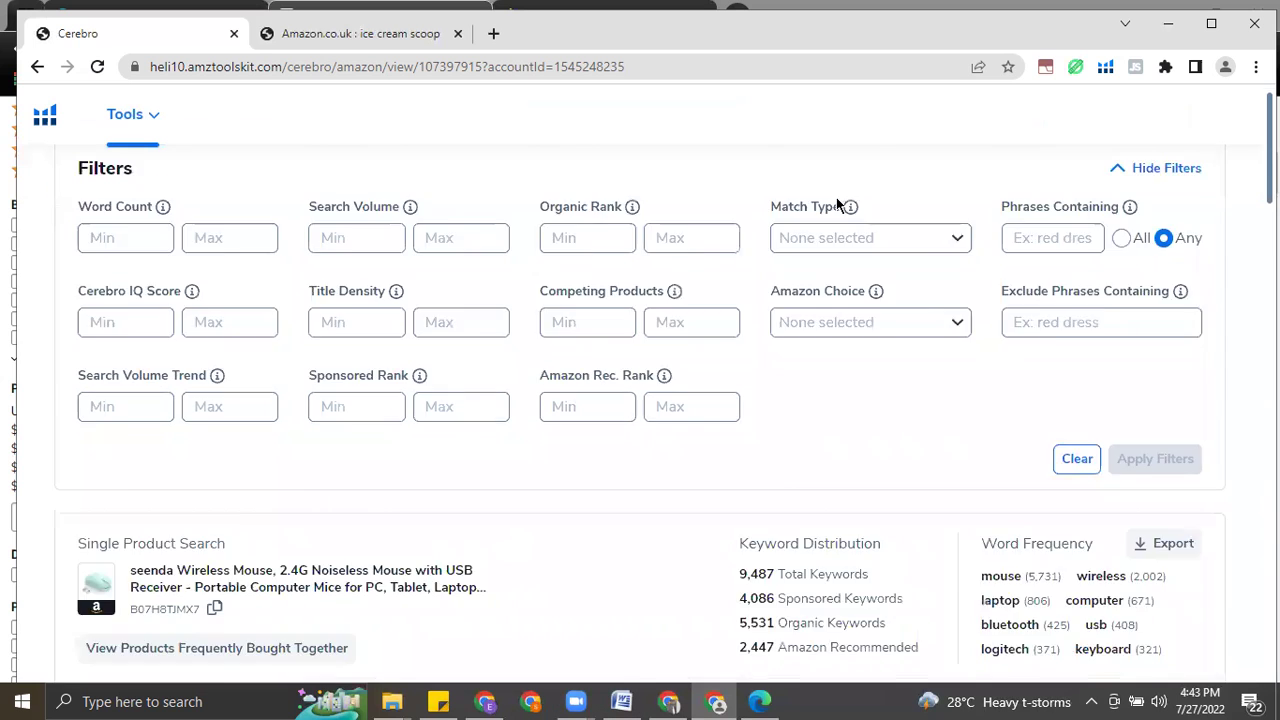
scroll(204, 400, "down", 4)
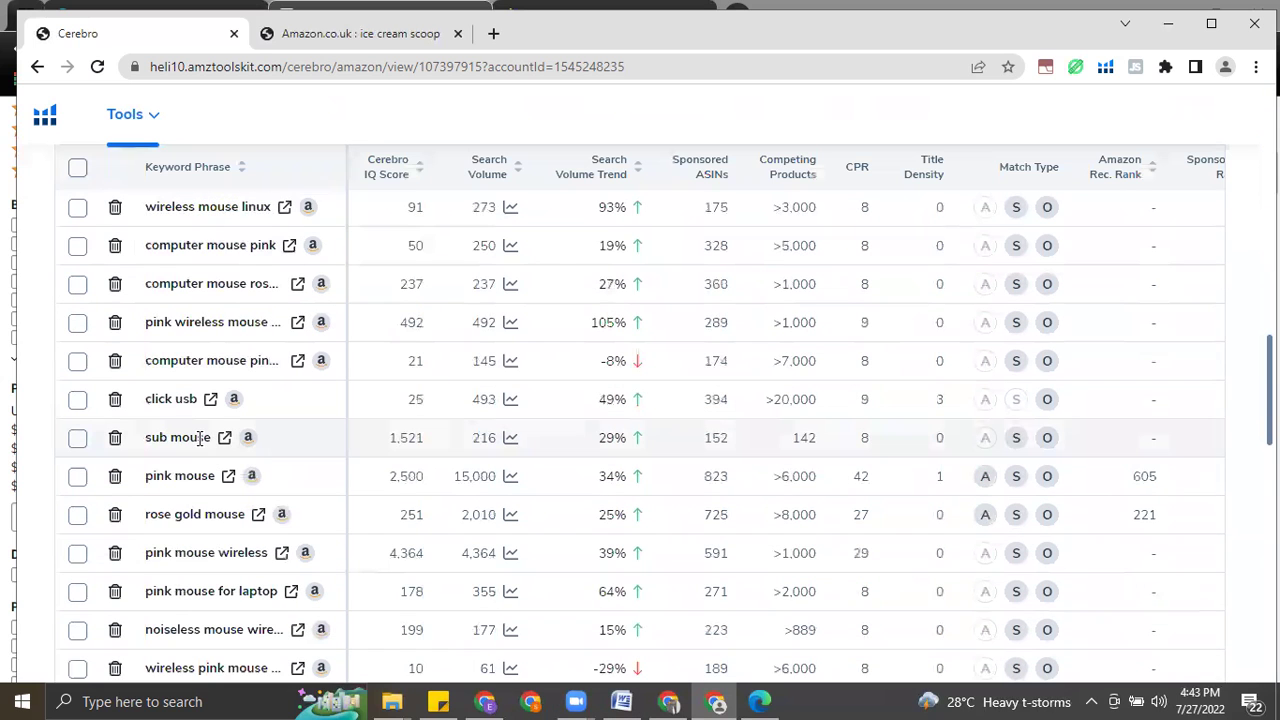
left_click_drag(143, 447, 247, 449)
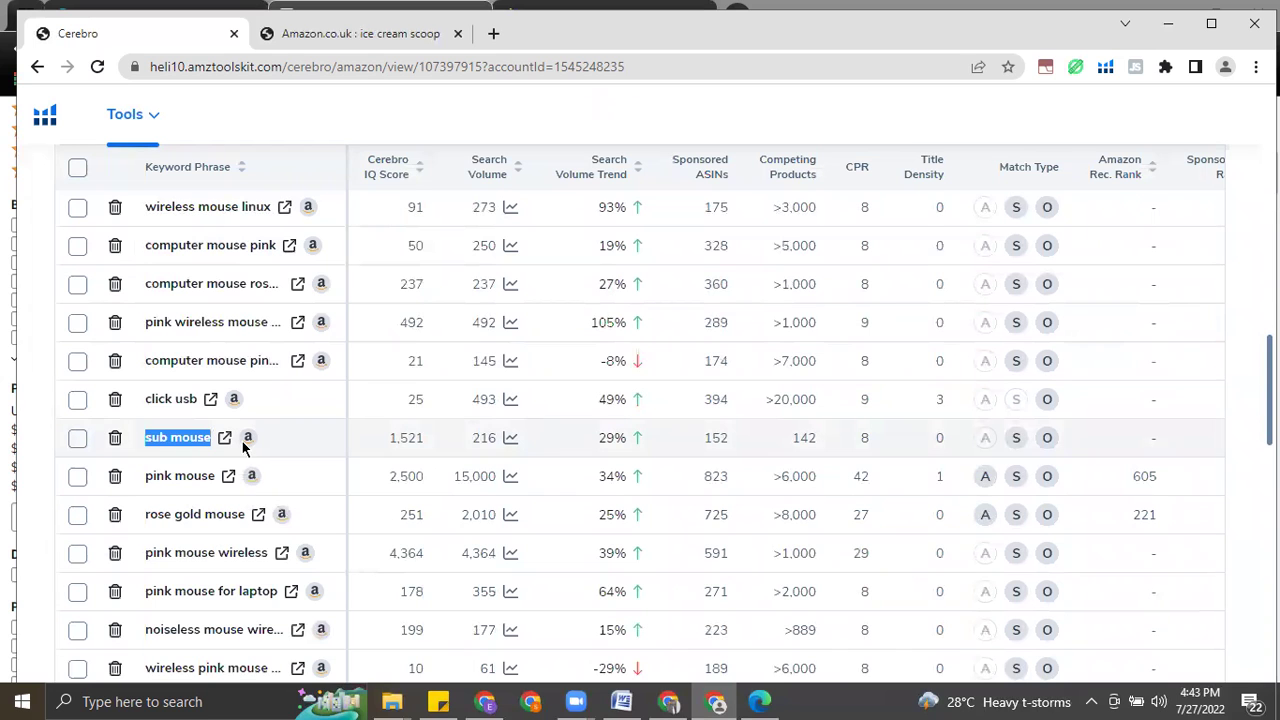
scroll(249, 478, "down", 5)
scroll(249, 470, "down", 3)
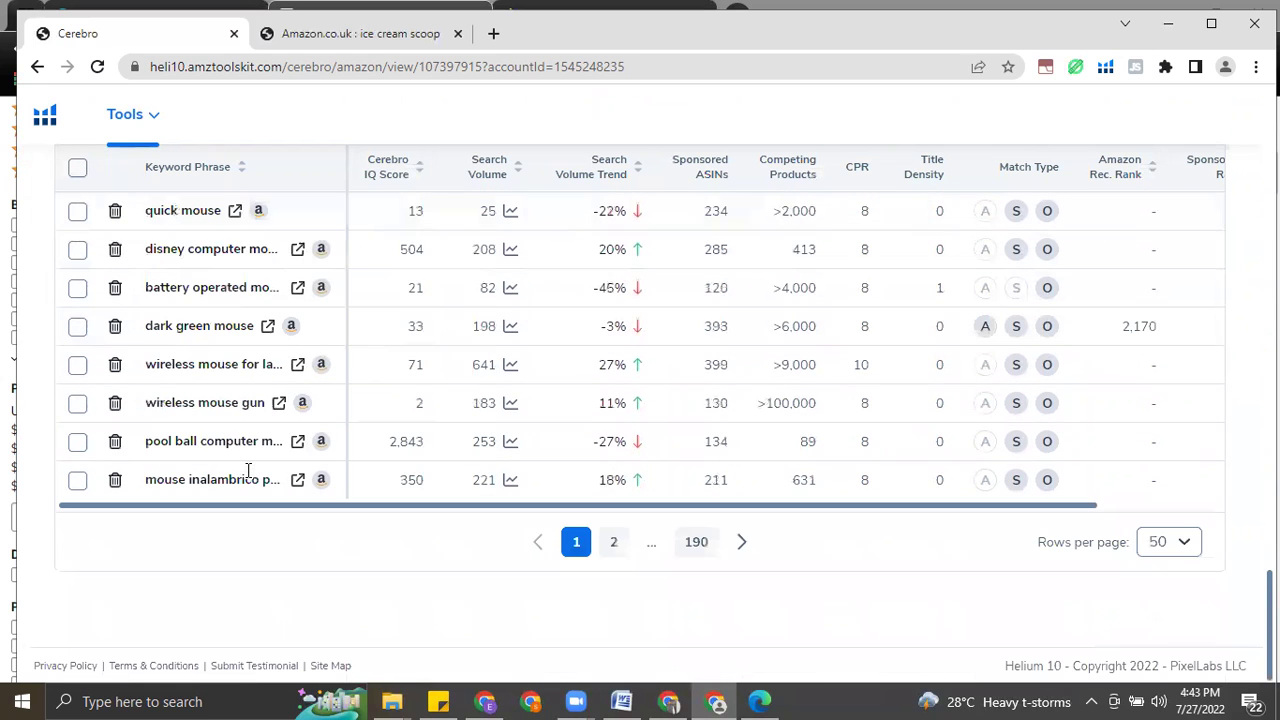
scroll(349, 340, "up", 6)
scroll(772, 99, "up", 5)
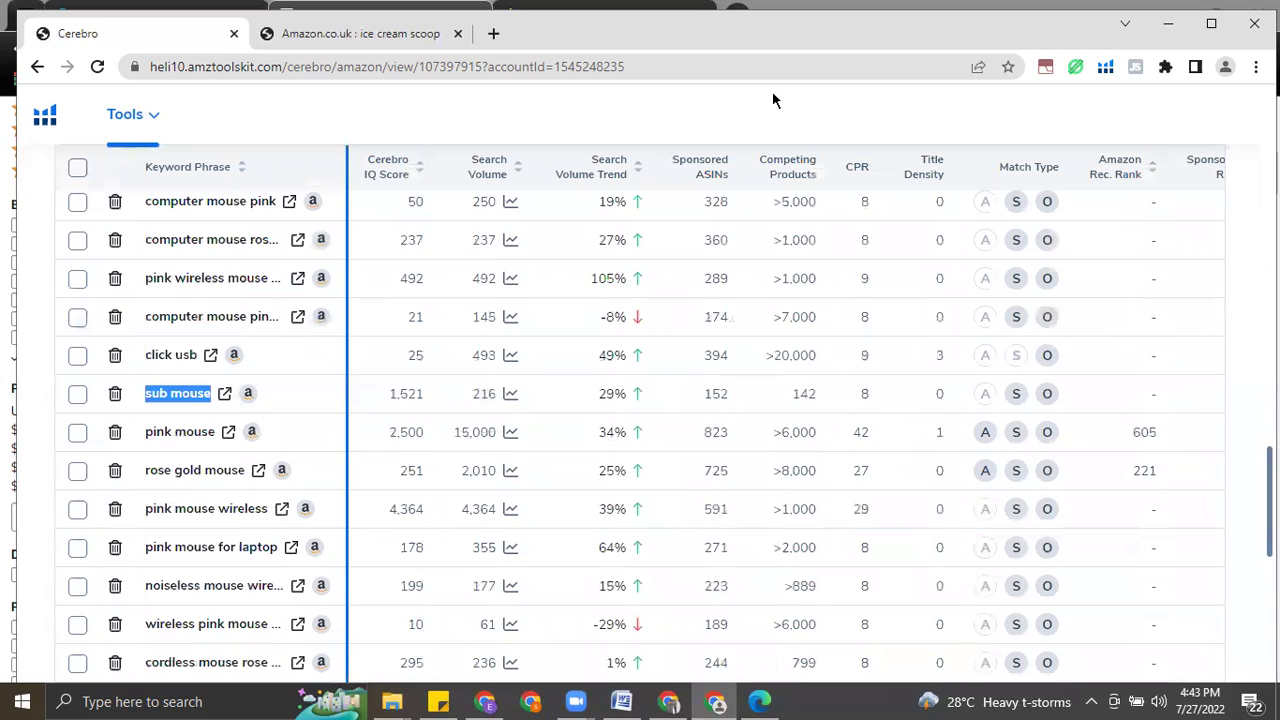
key("Home")
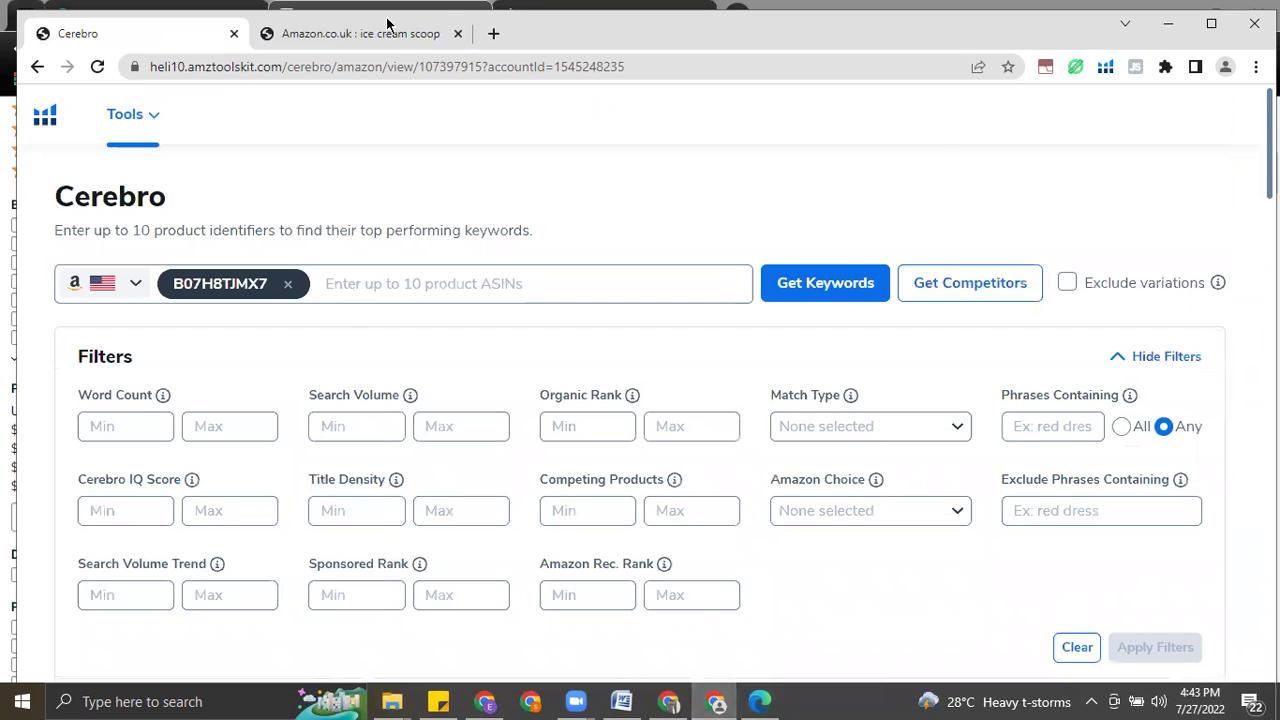
- Check the product evaluation criteria slide in the Canva presentation, and open Black Box from the Helium 10 dashboard
left_click(667, 701)
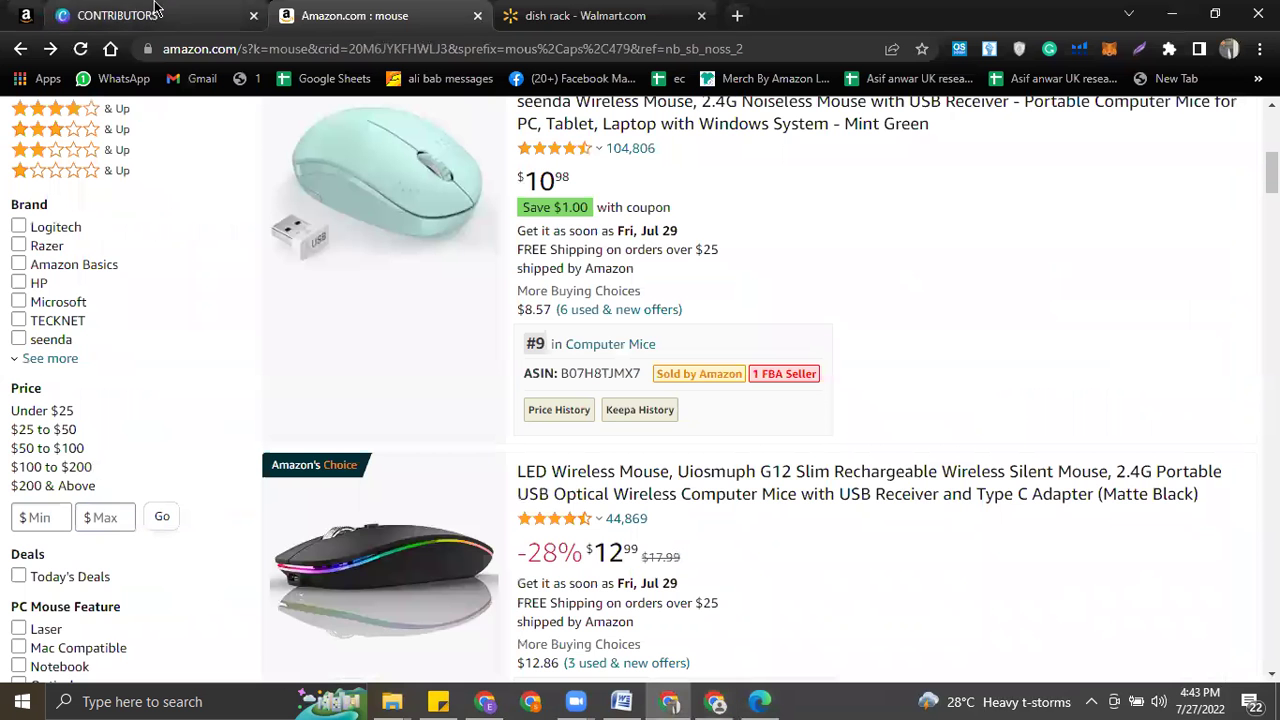
left_click(160, 16)
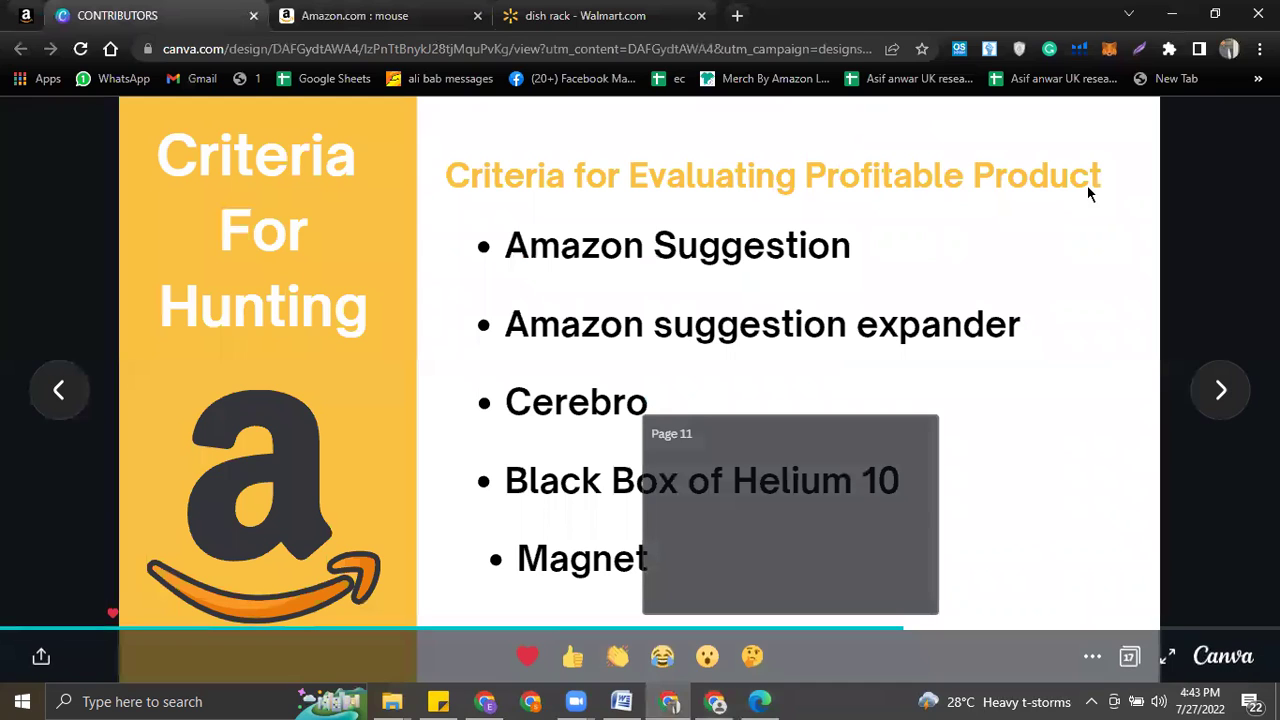
left_click(716, 701)
left_click(48, 139)
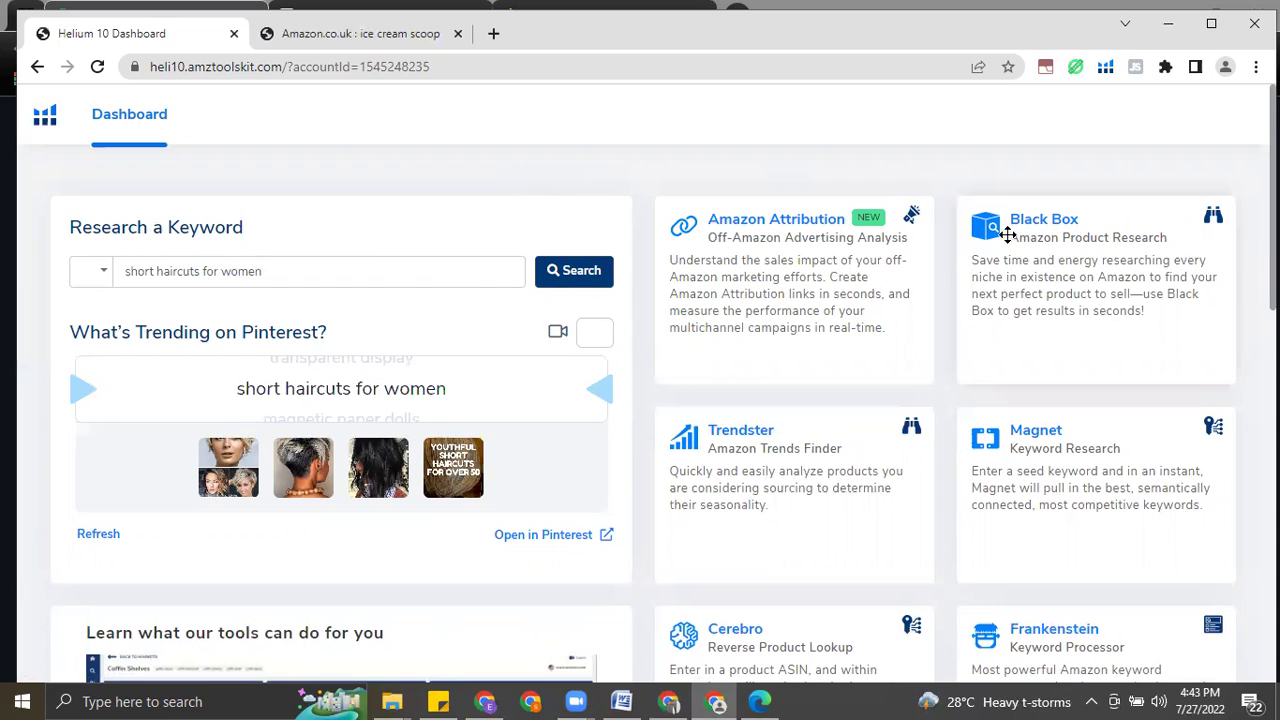
left_click(1066, 220)
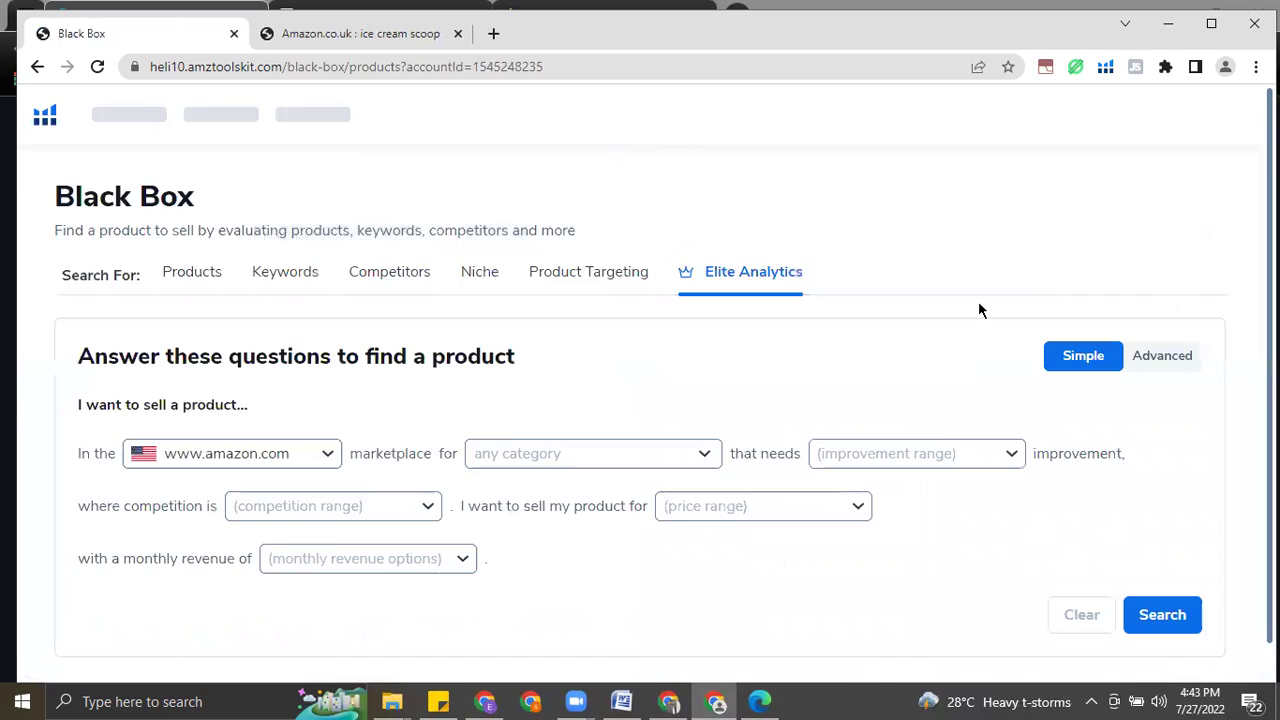
scroll(486, 390, "down", 1)
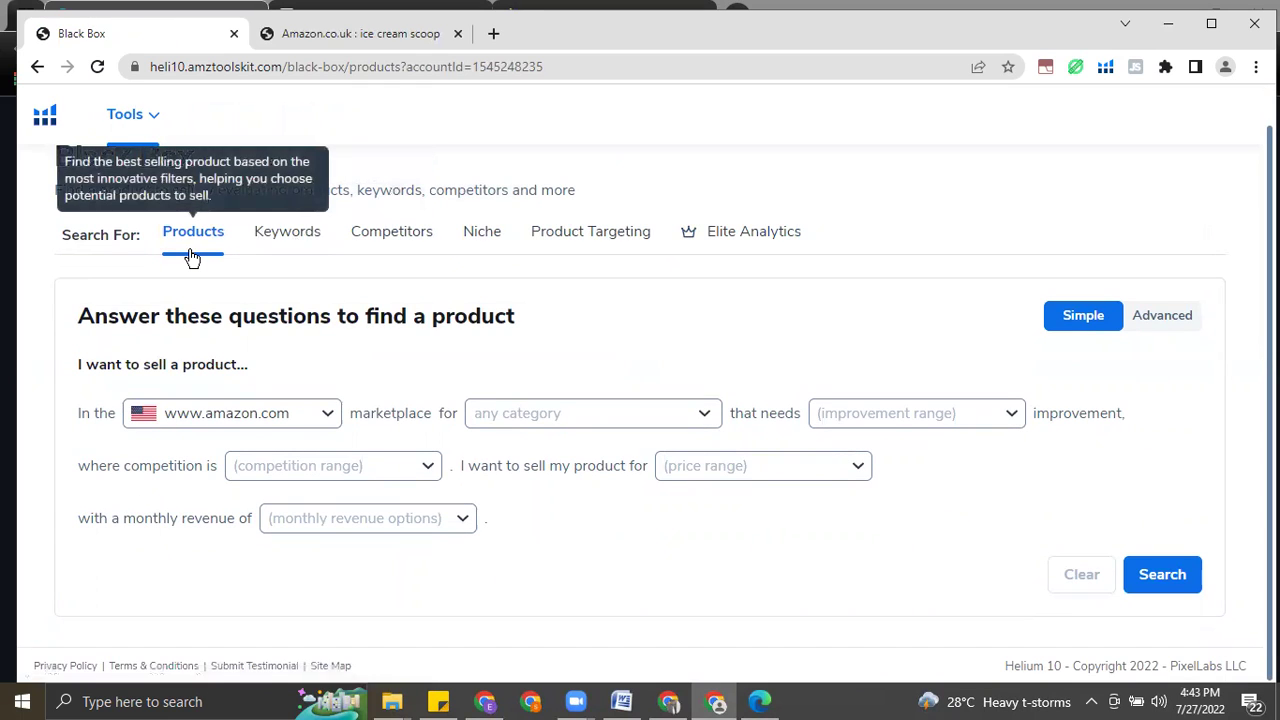
left_click(295, 249)
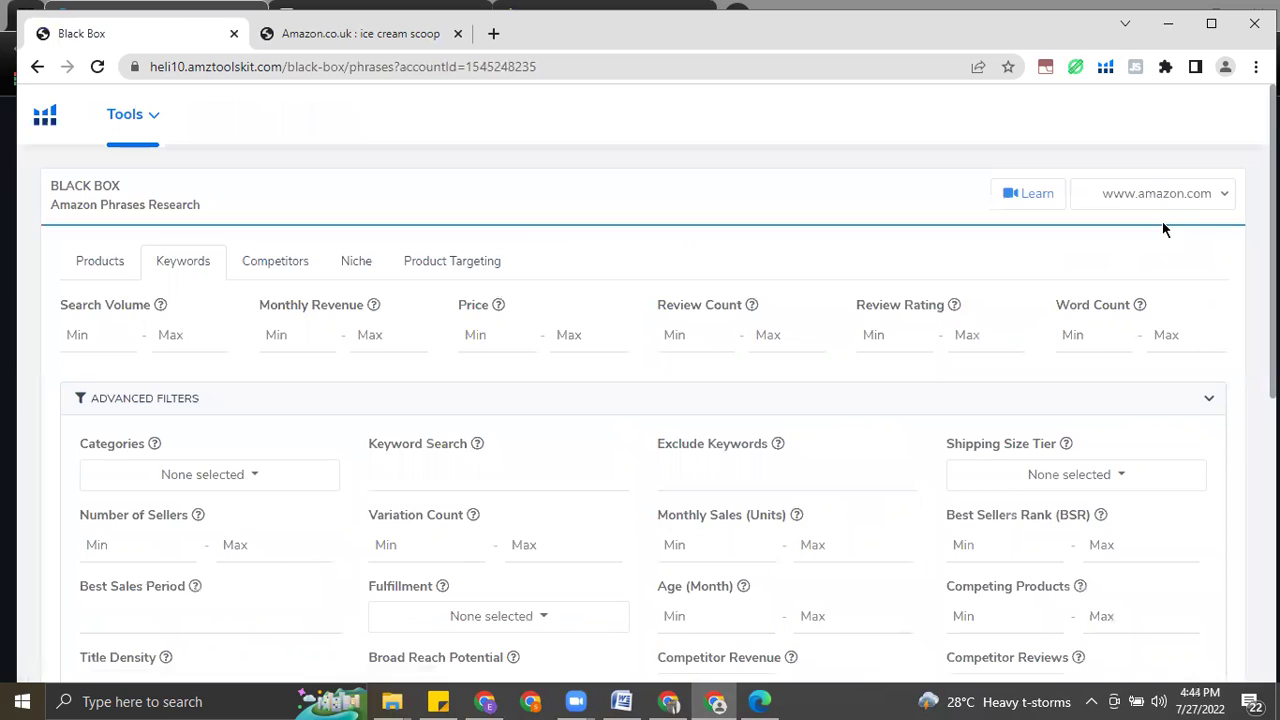
left_click(1186, 194)
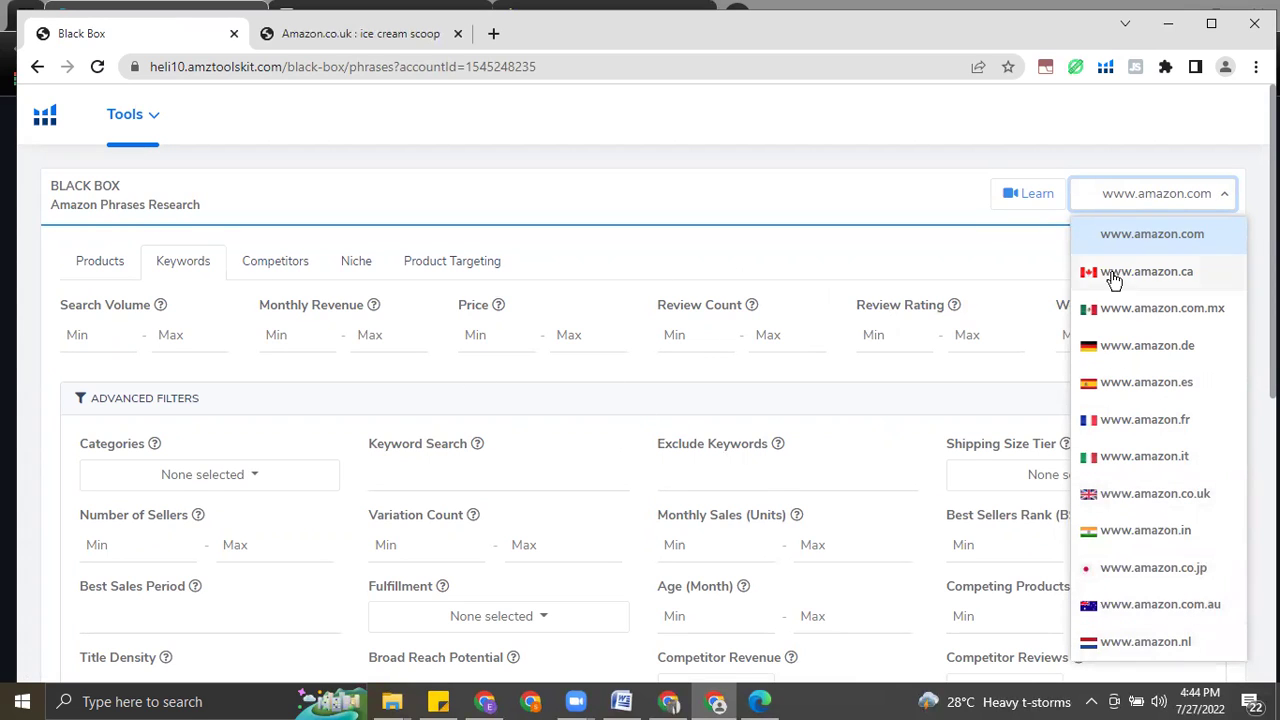
left_click(562, 170)
left_click(100, 336)
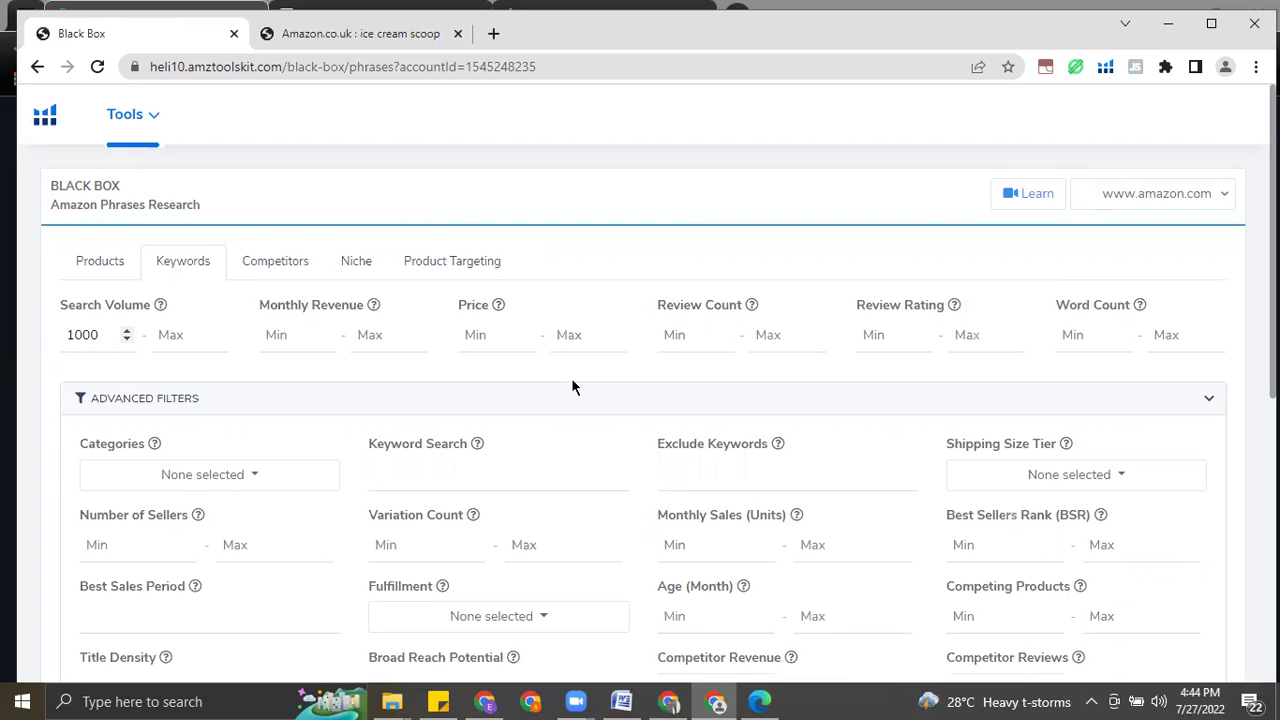
scroll(1051, 480, "down", 5)
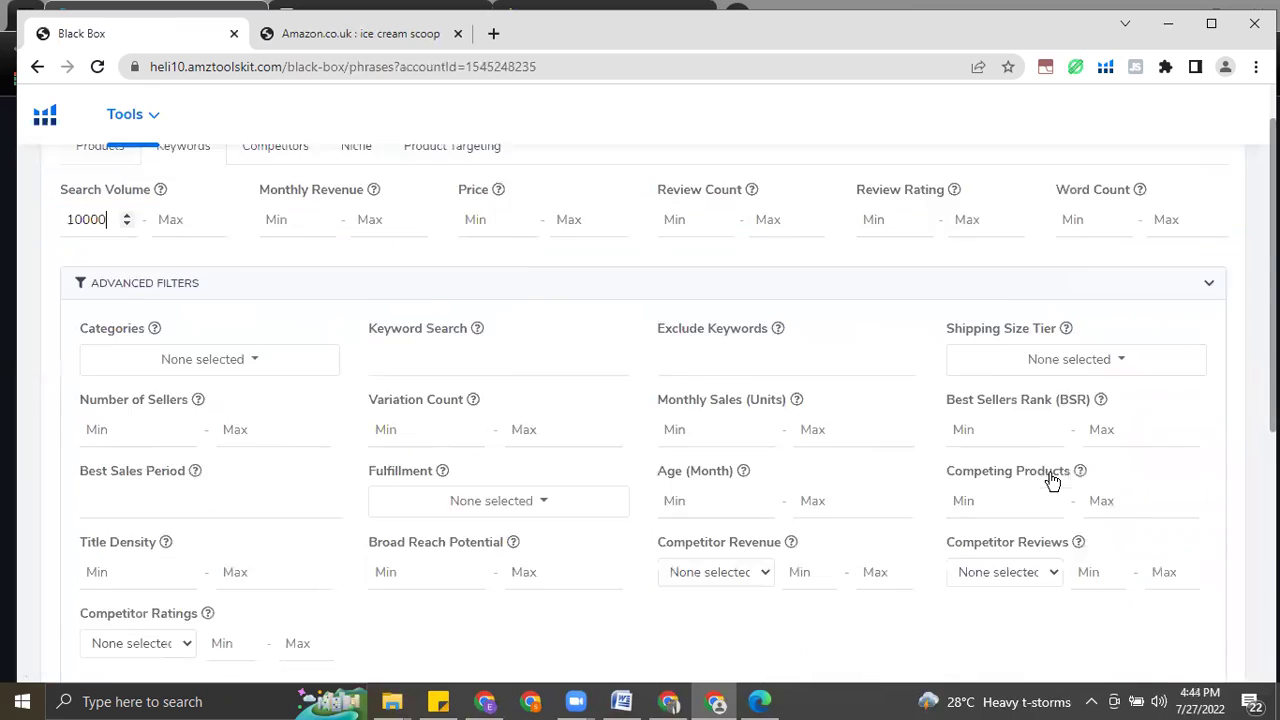
left_click(1195, 303)
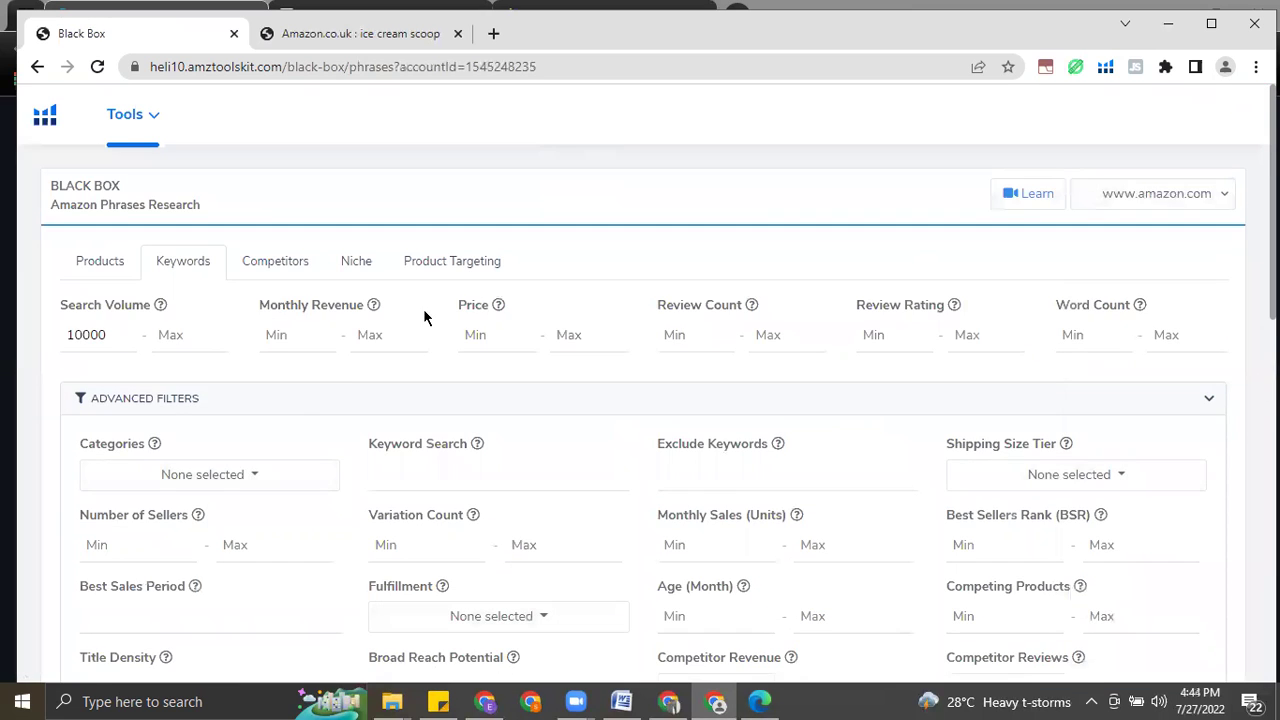
- Examine the Black Box phrases with their search volumes, prices, revenue and competing products, the sorting options, and briefly the presentation window
scroll(294, 432, "down", 10)
scroll(497, 631, "up", 3)
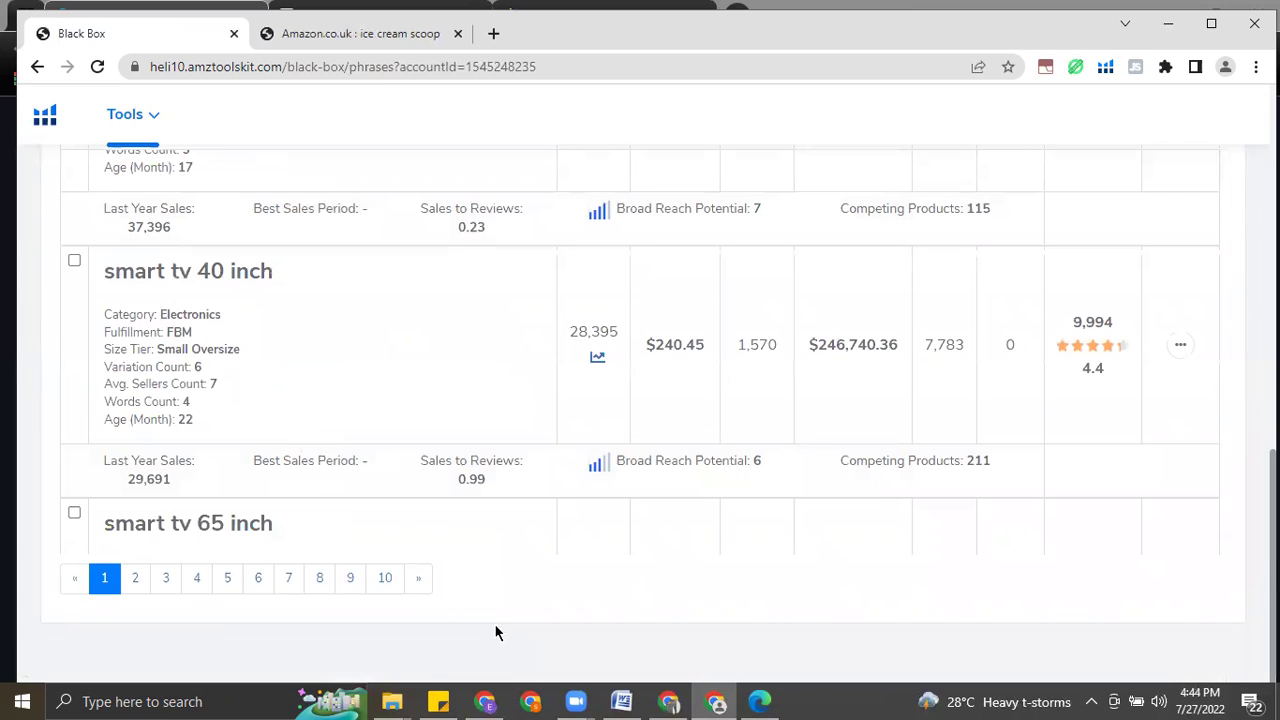
scroll(461, 585, "up", 10)
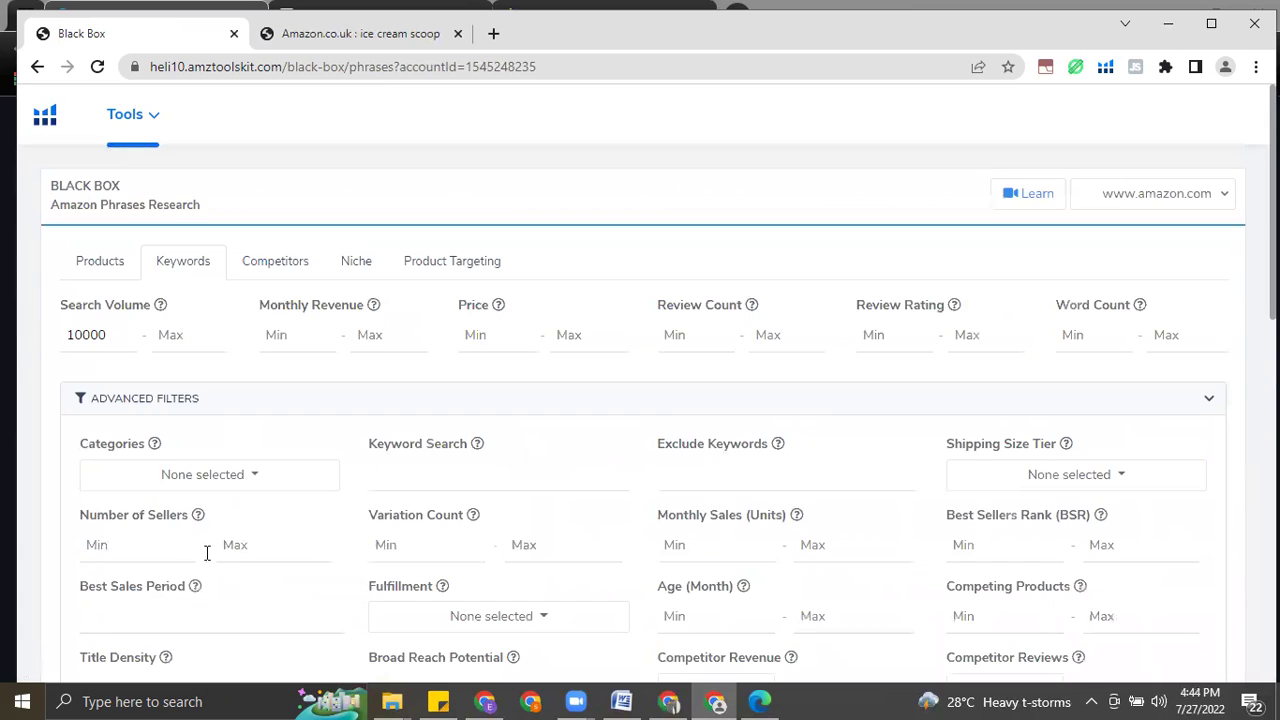
scroll(148, 367, "down", 8)
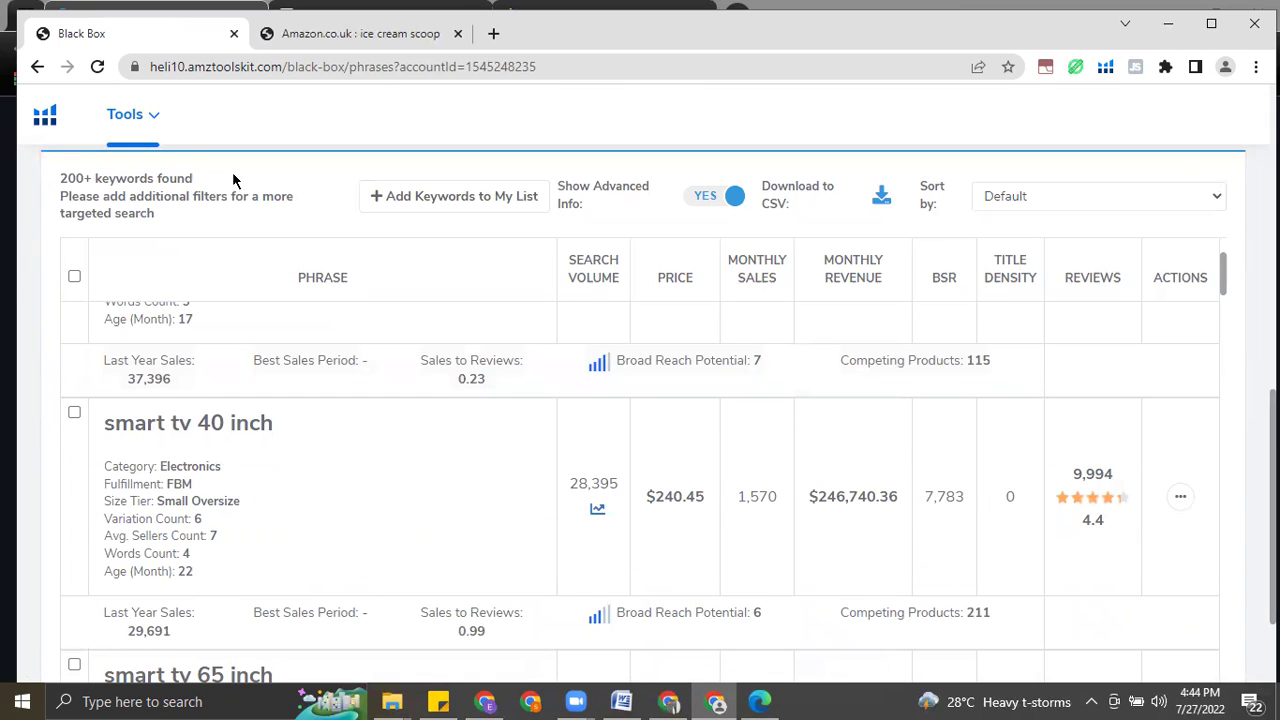
scroll(686, 523, "down", 15)
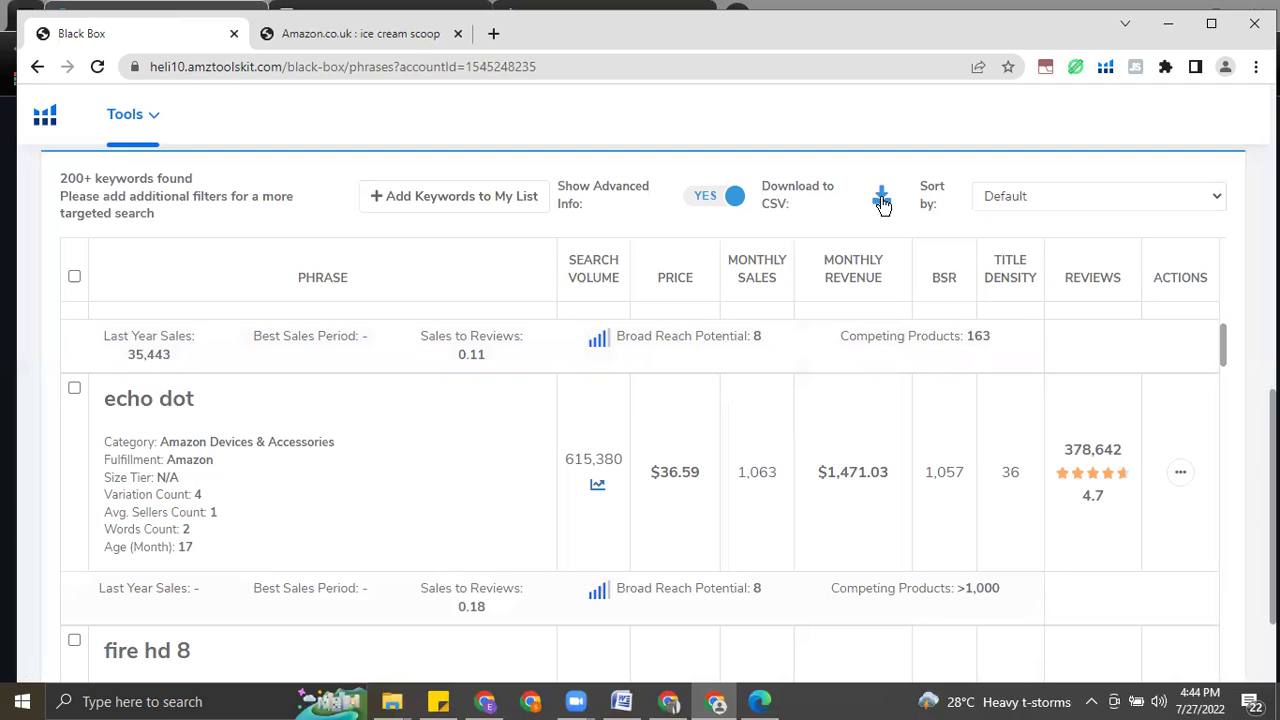
left_click(1094, 196)
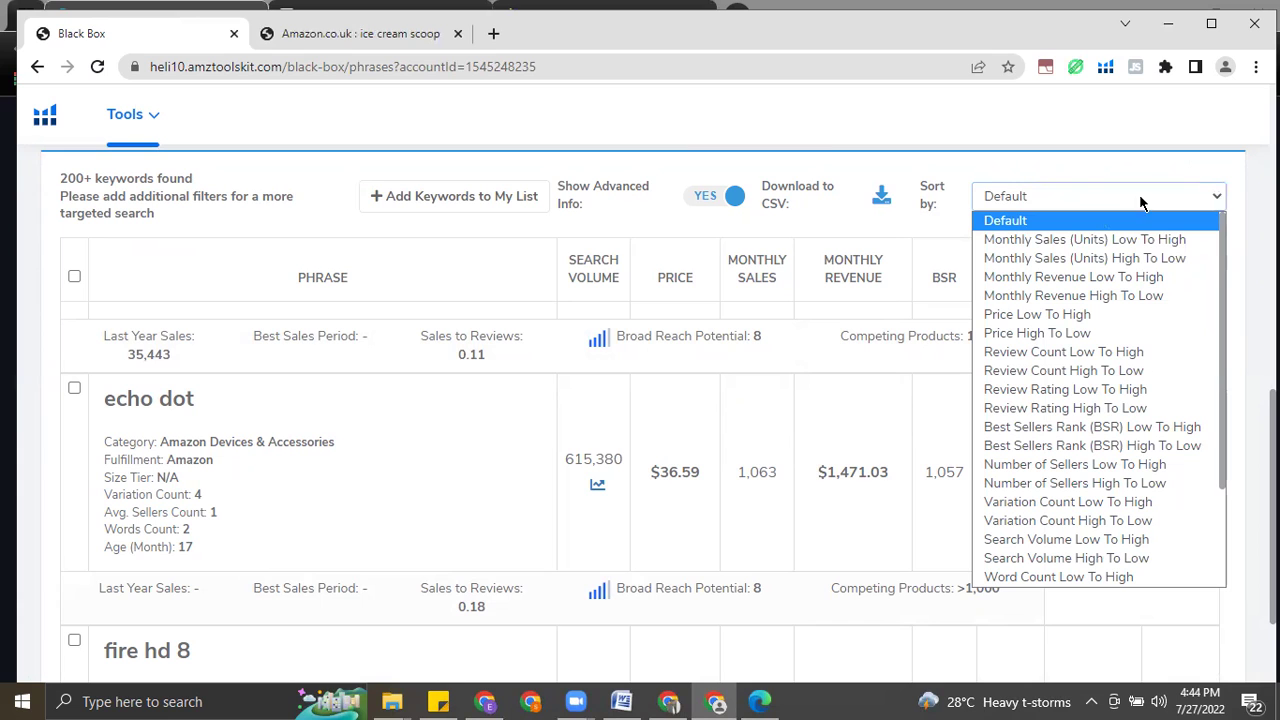
left_click(680, 146)
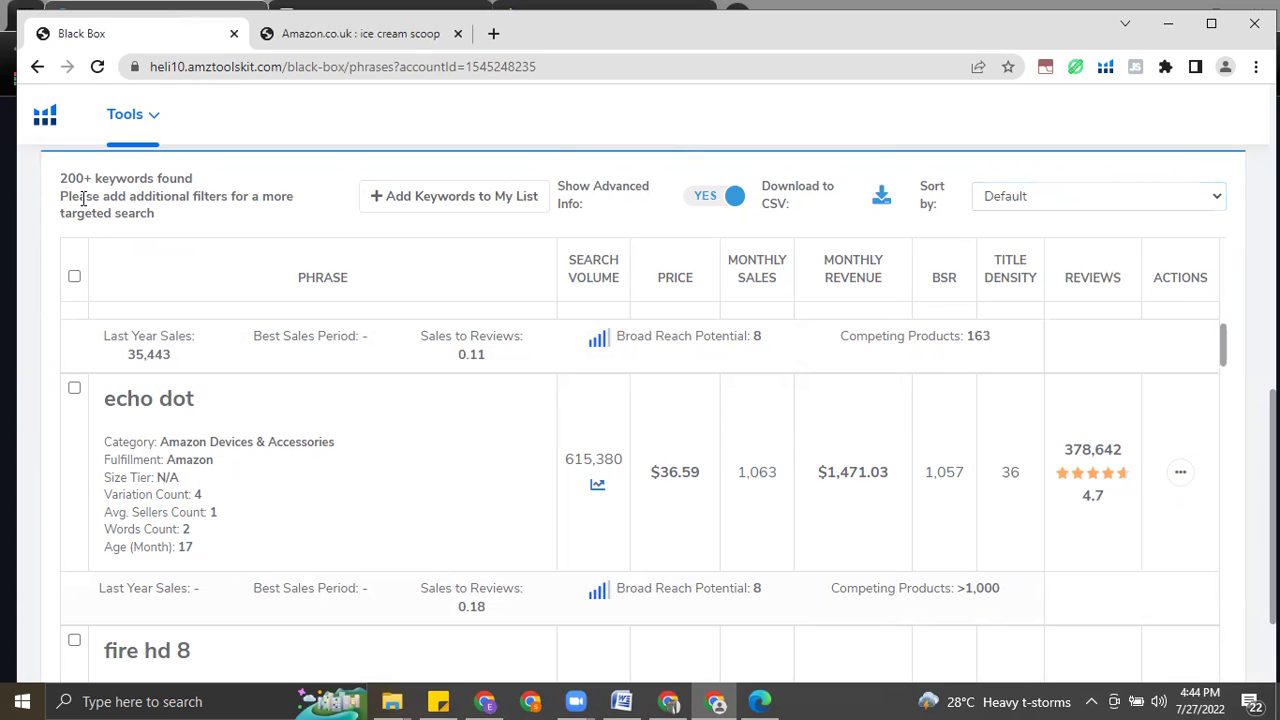
scroll(140, 313, "down", 15)
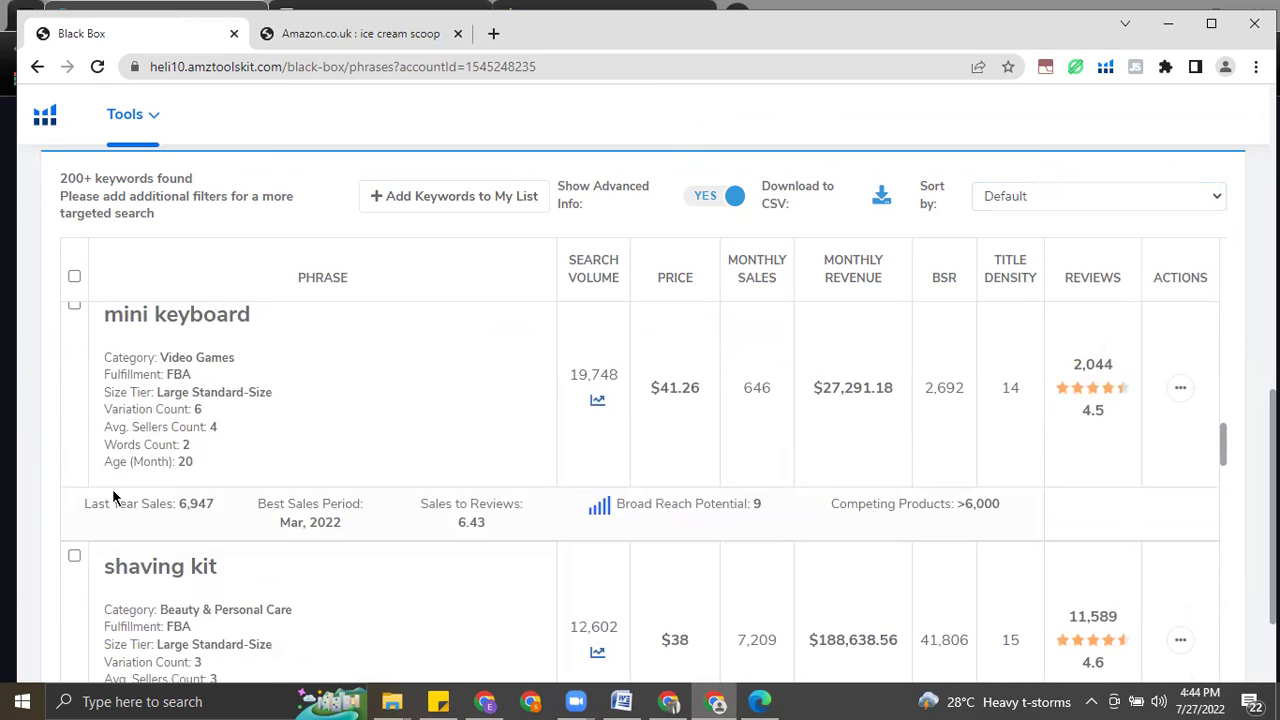
scroll(88, 600, "down", 10)
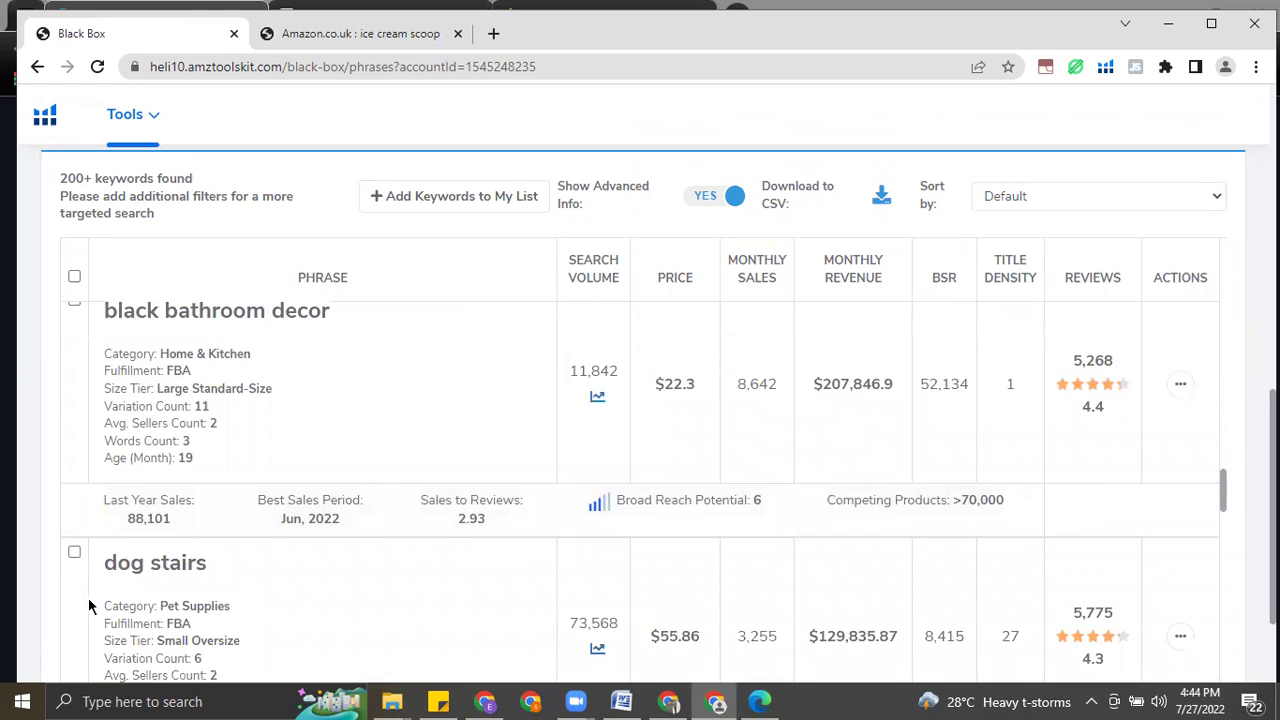
scroll(109, 480, "down", 1)
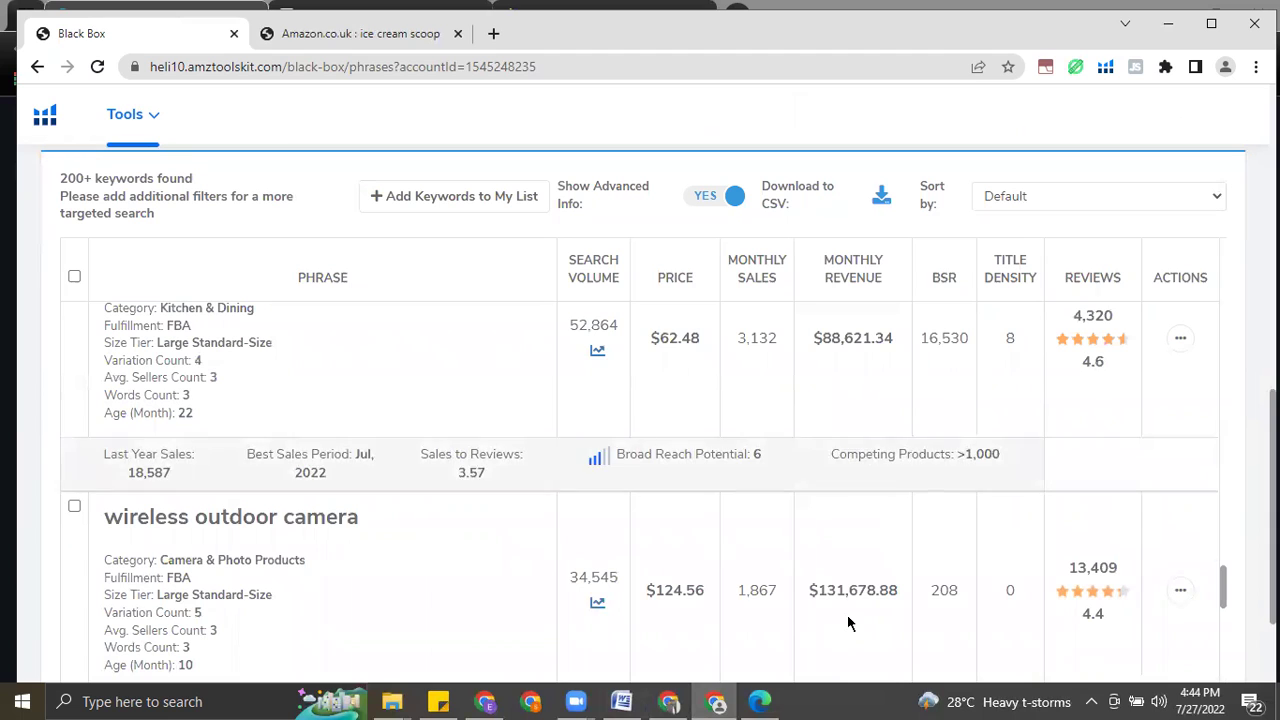
left_click(756, 693)
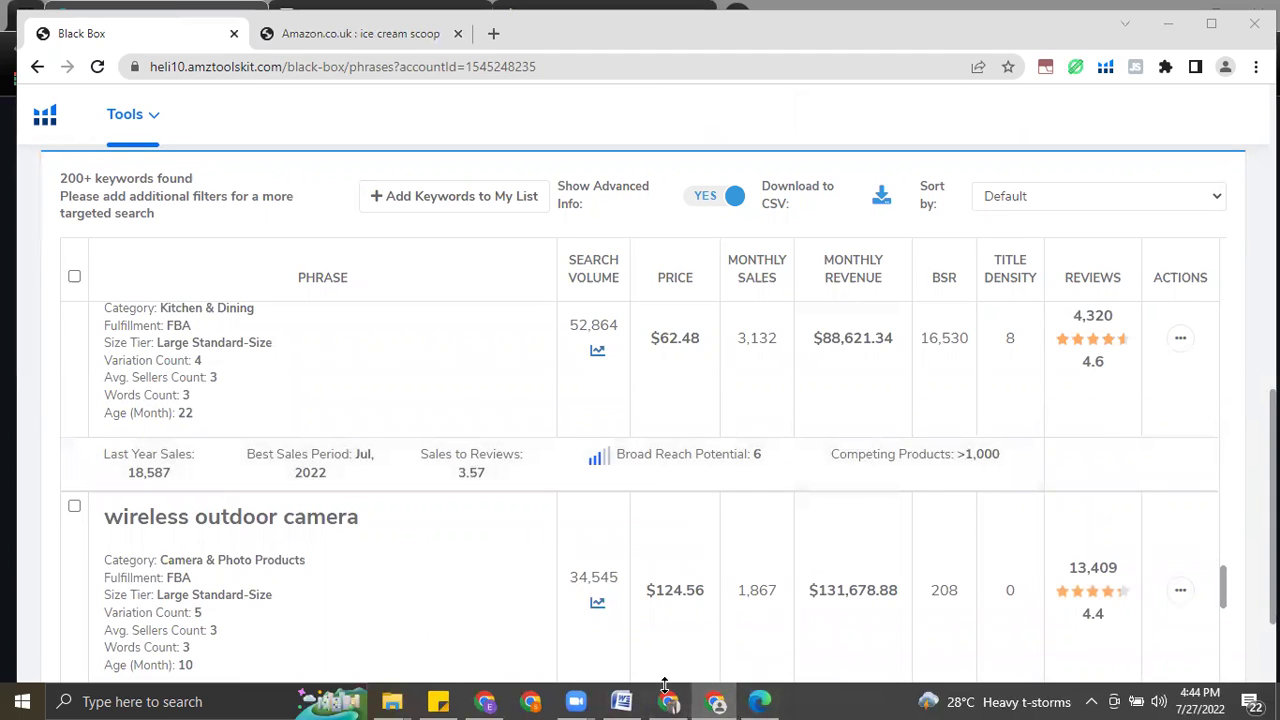
left_click(664, 700)
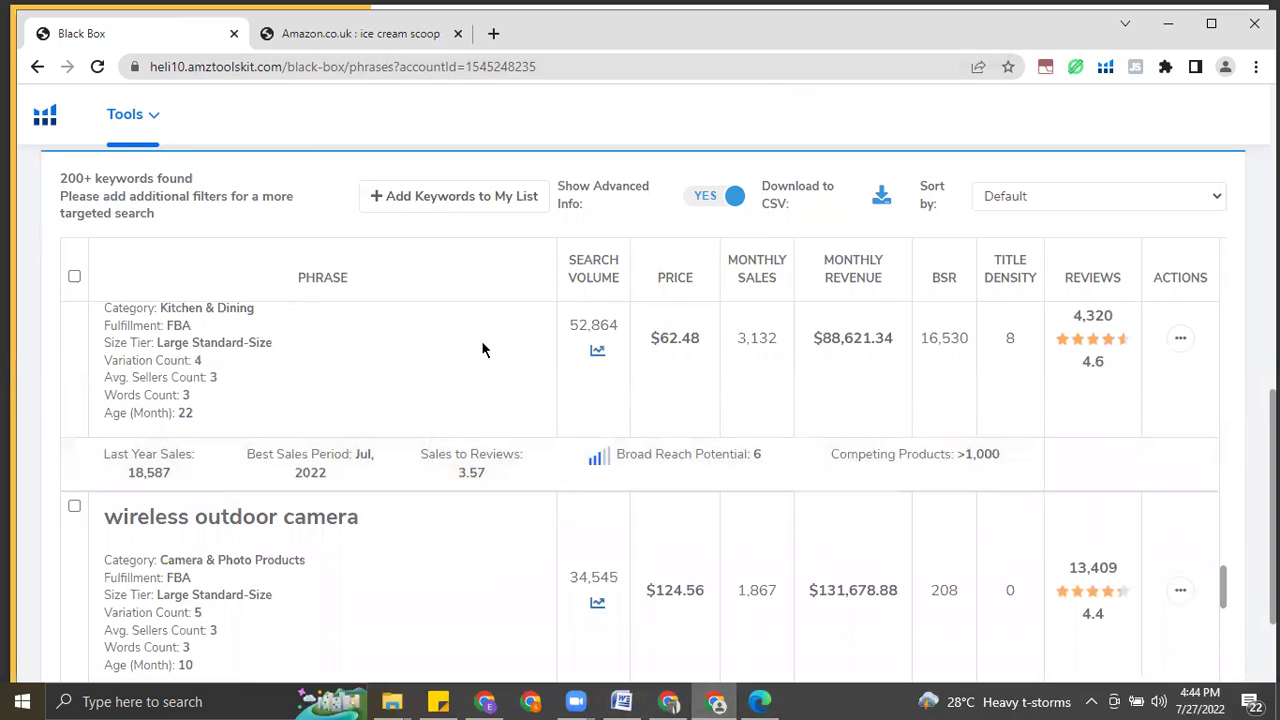
scroll(491, 350, "up", 20)
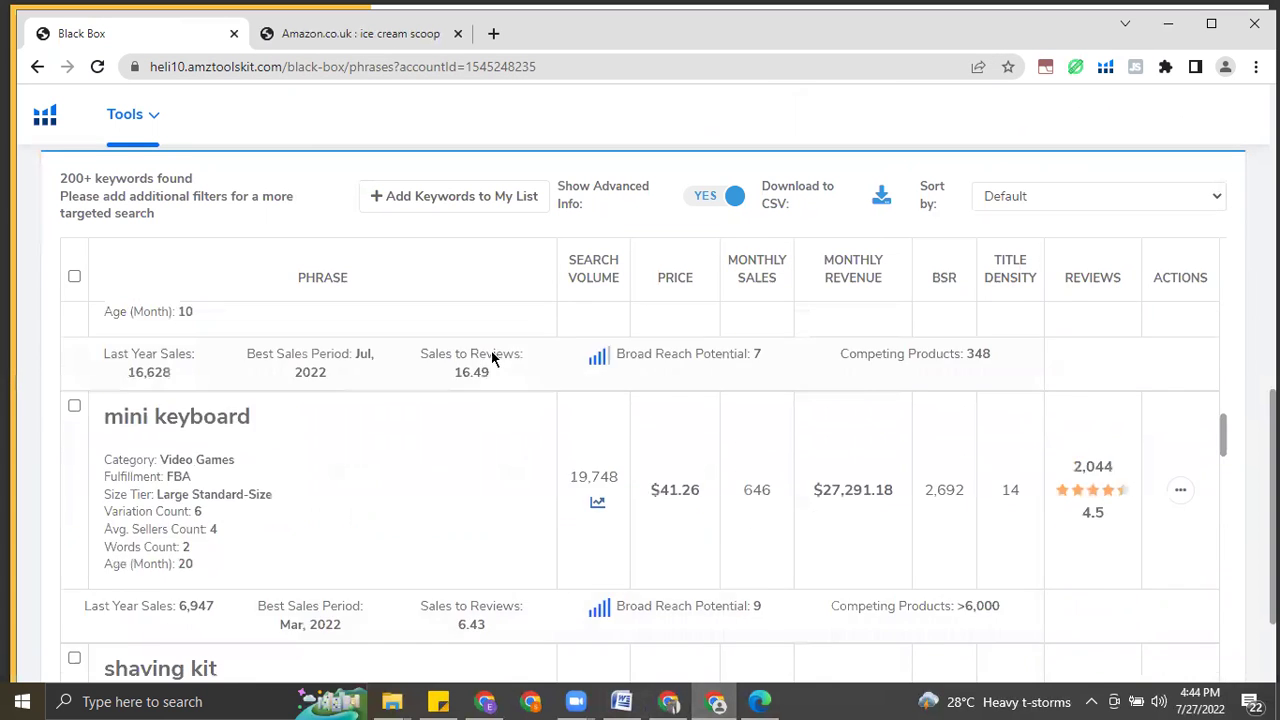
- Open Magnet from the Helium 10 dashboard and get US keyword suggestions for "ice cream scoop"
left_click(53, 118)
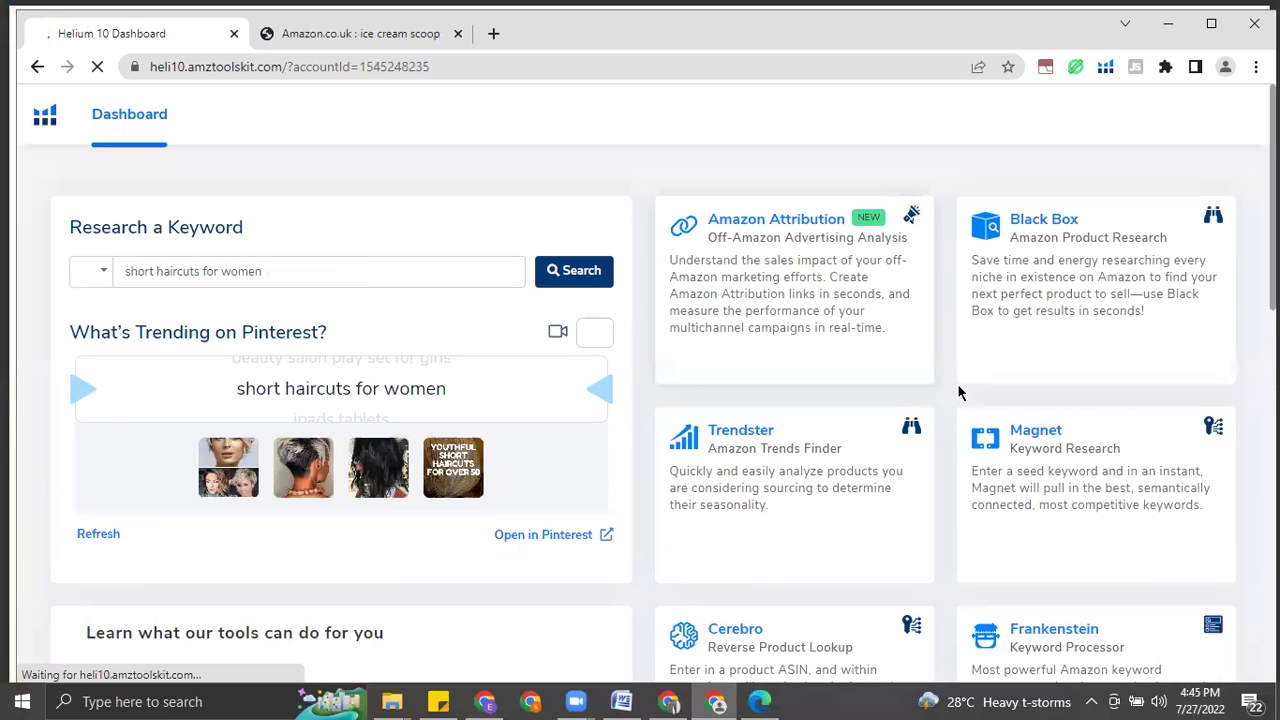
left_click(1033, 430)
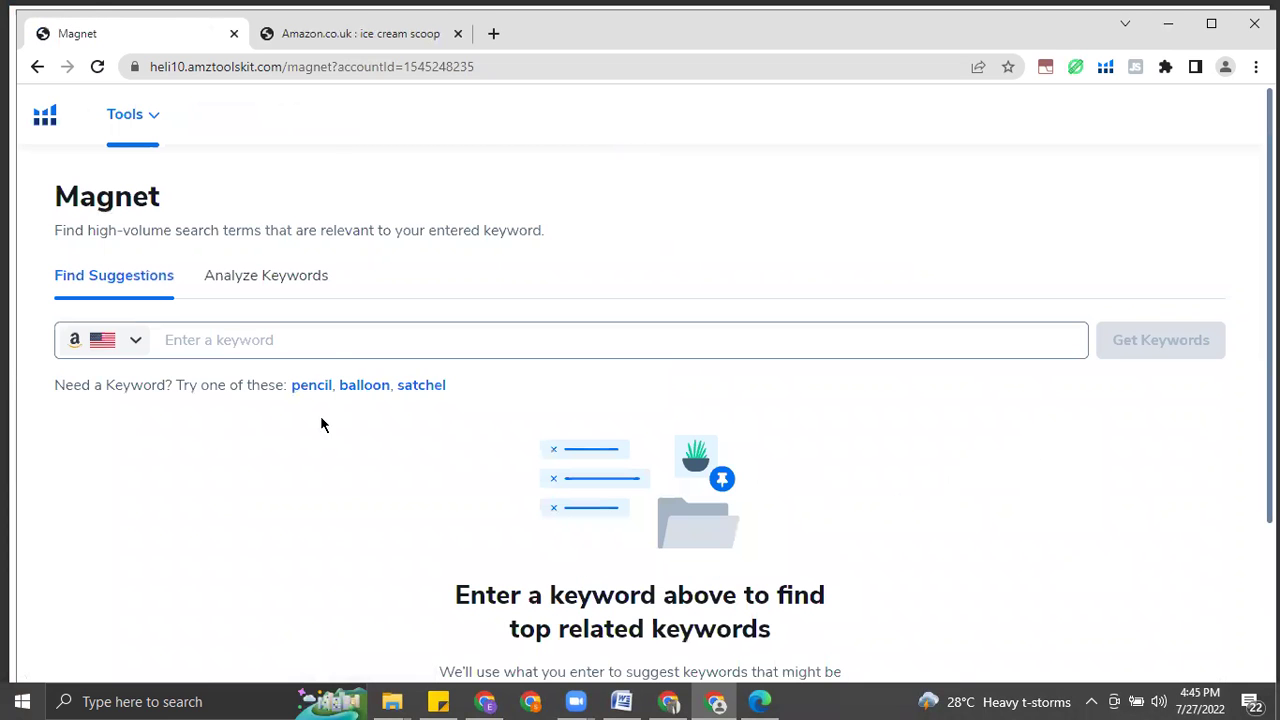
left_click(323, 343)
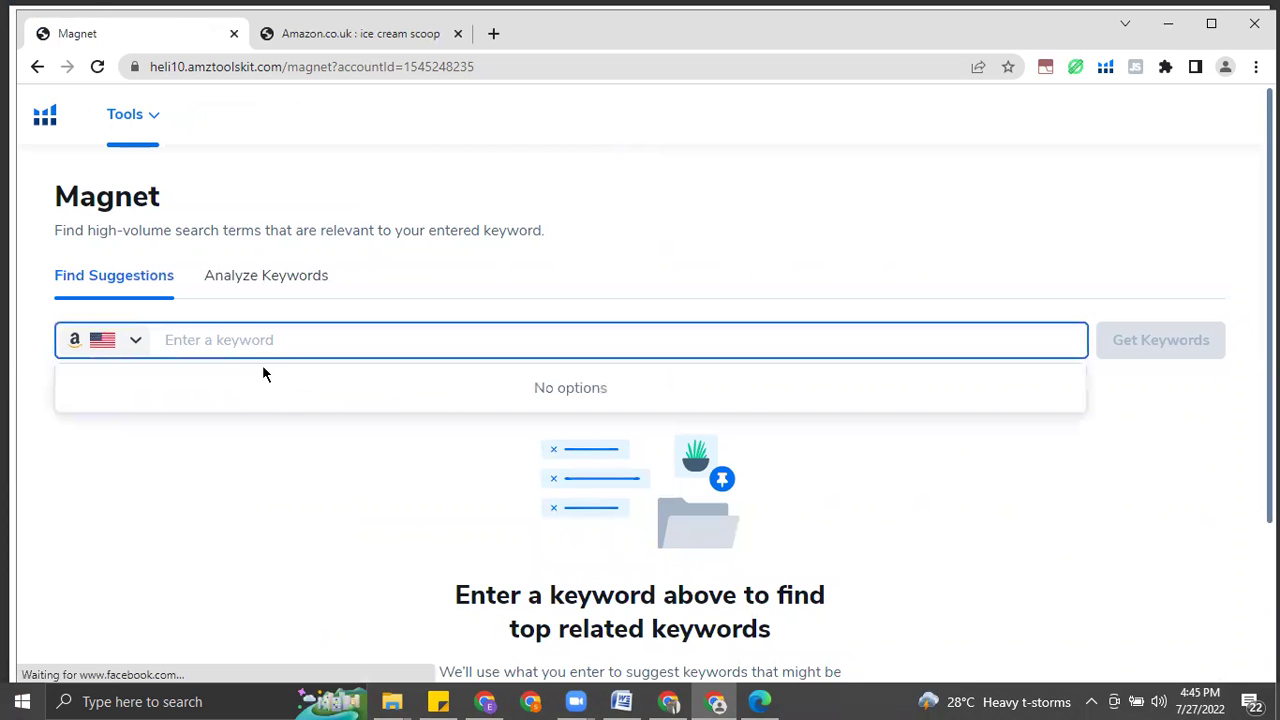
type("ic")
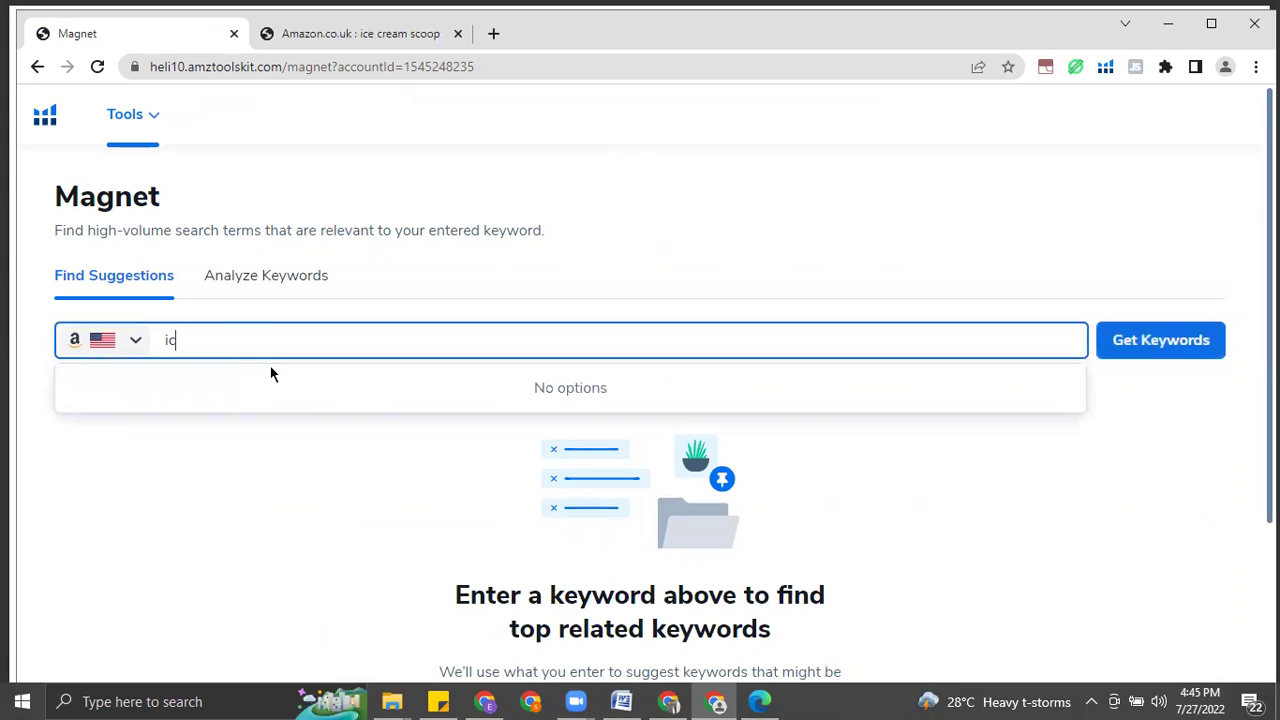
type("e cream scoop")
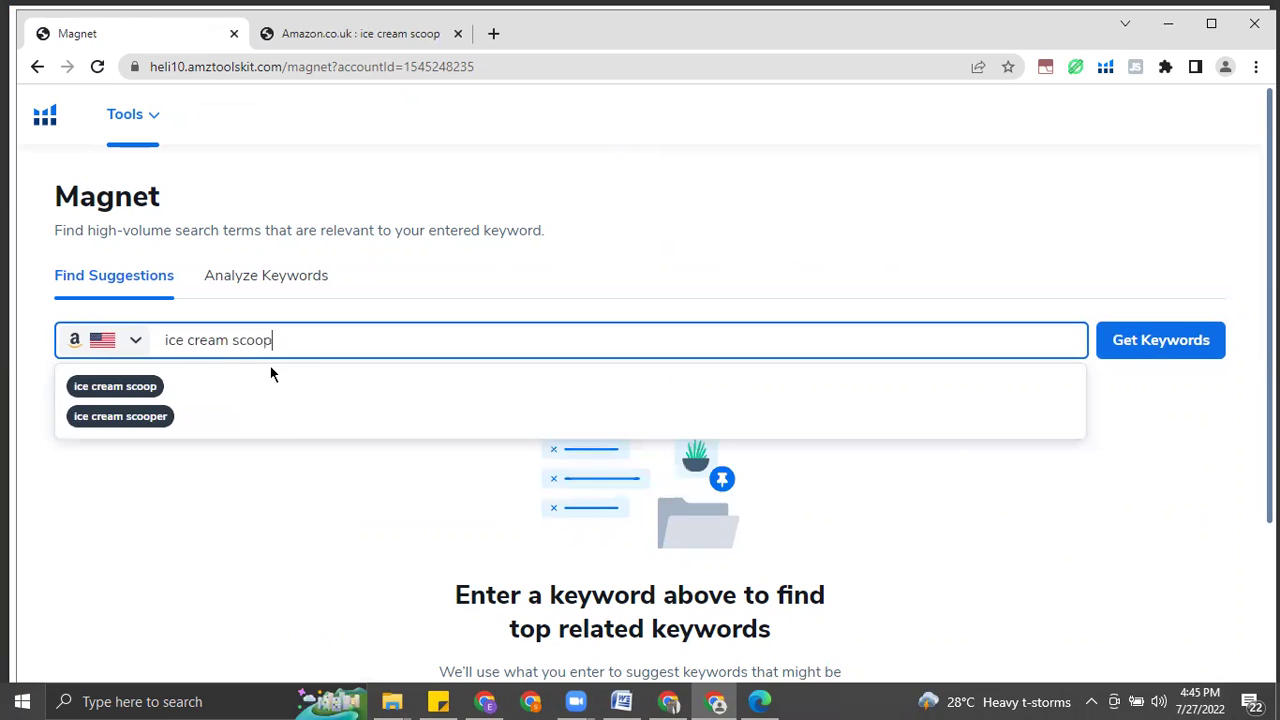
key("Return")
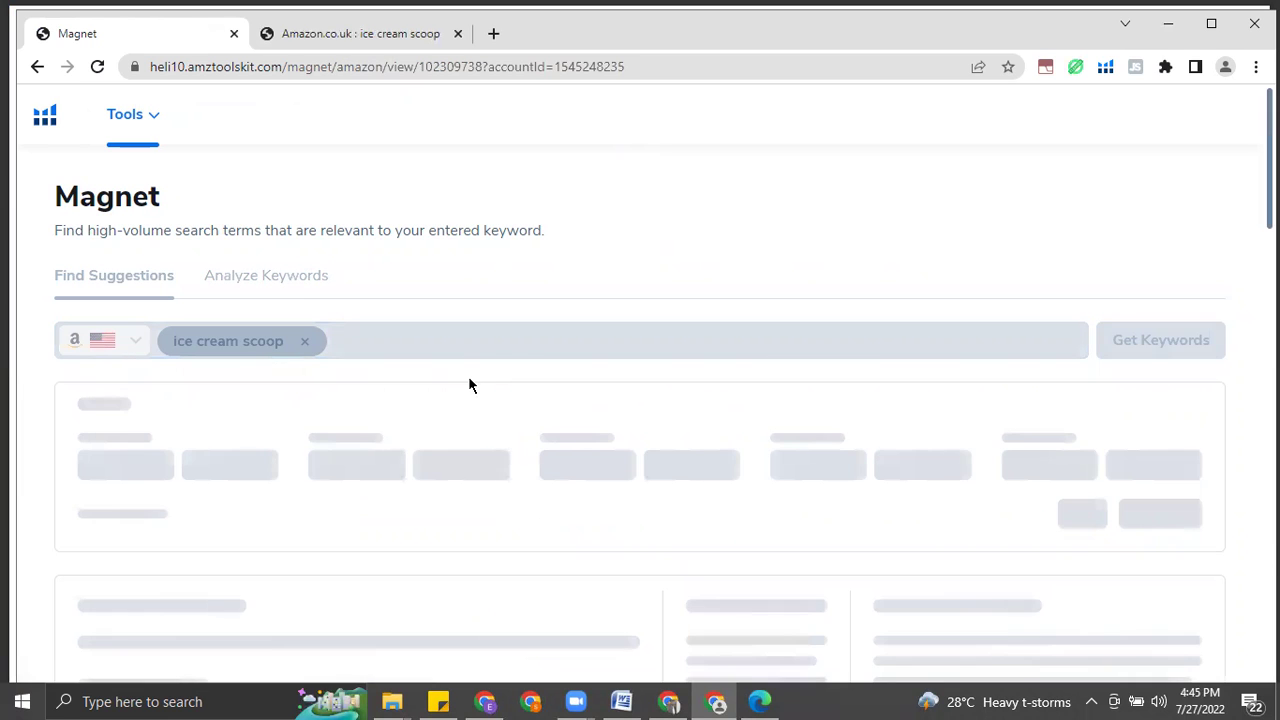
scroll(470, 385, "down", 2)
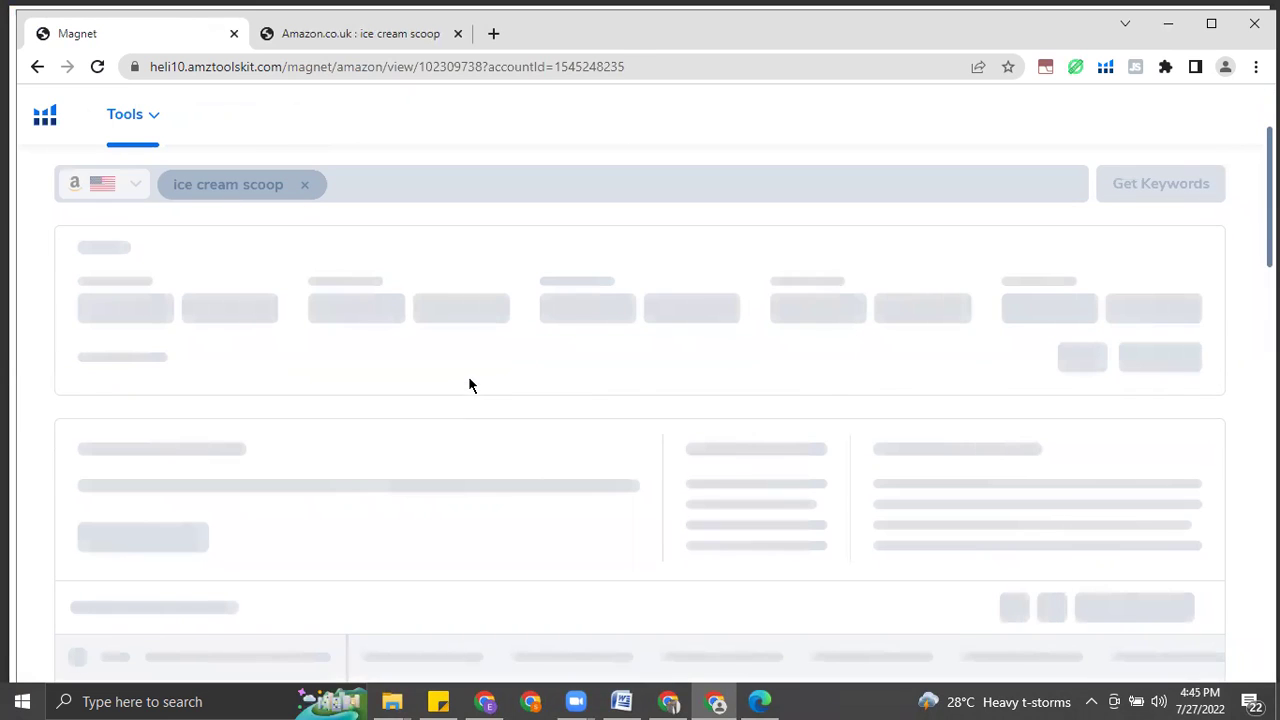
- Examine the Magnet results for "ice cream scoop", including the keyword search summary, word frequency and list of keyword phrases
scroll(468, 385, "down", 3)
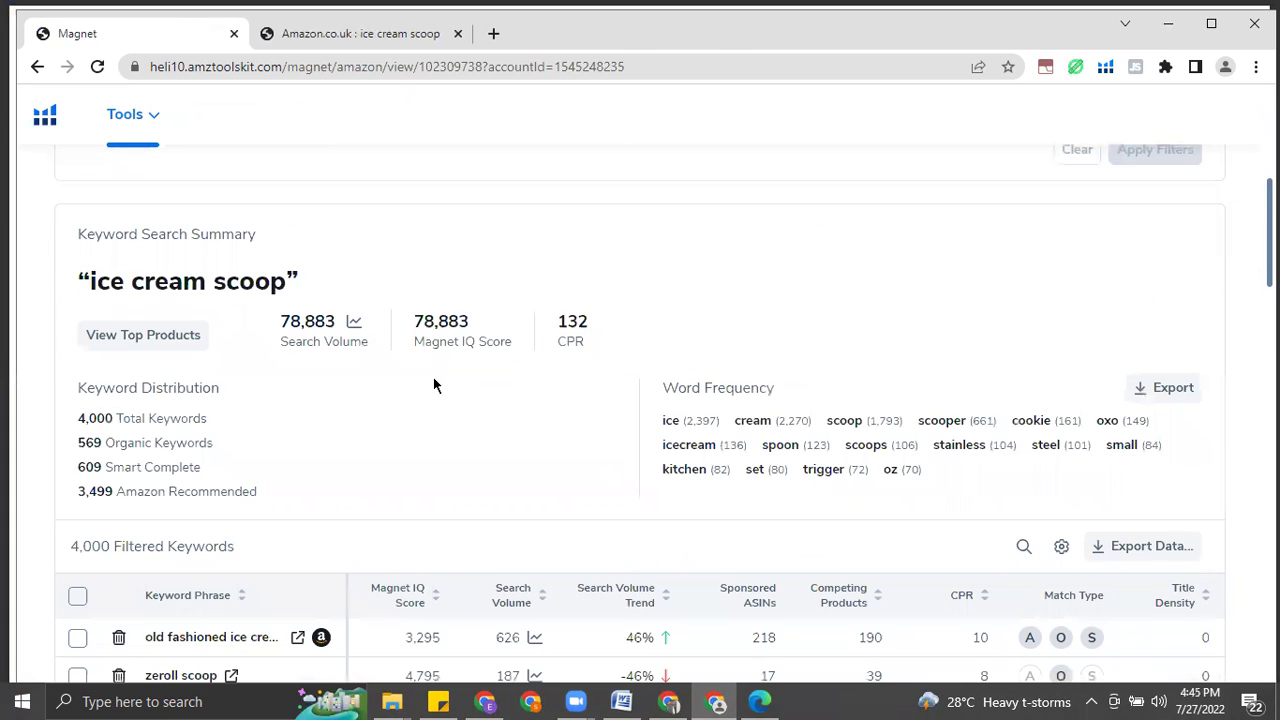
scroll(219, 410, "down", 5)
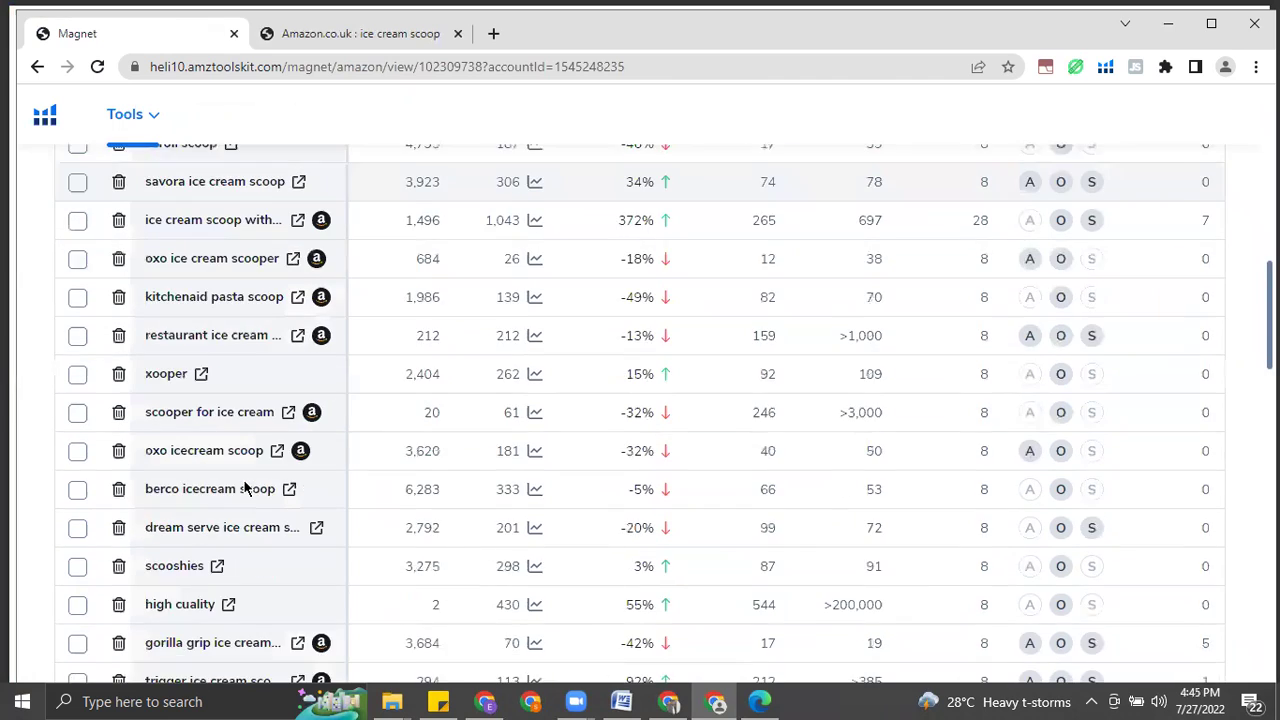
scroll(245, 488, "down", 10)
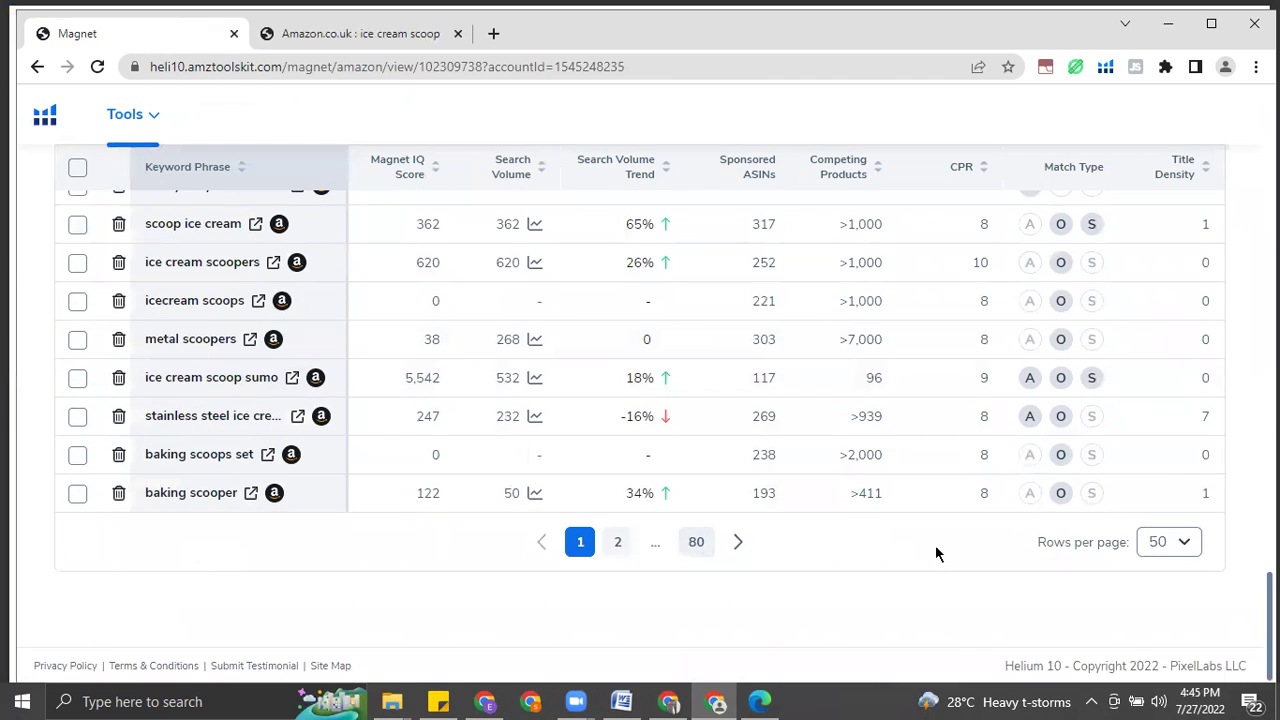
scroll(217, 565, "up", 20)
scroll(88, 506, "down", 3)
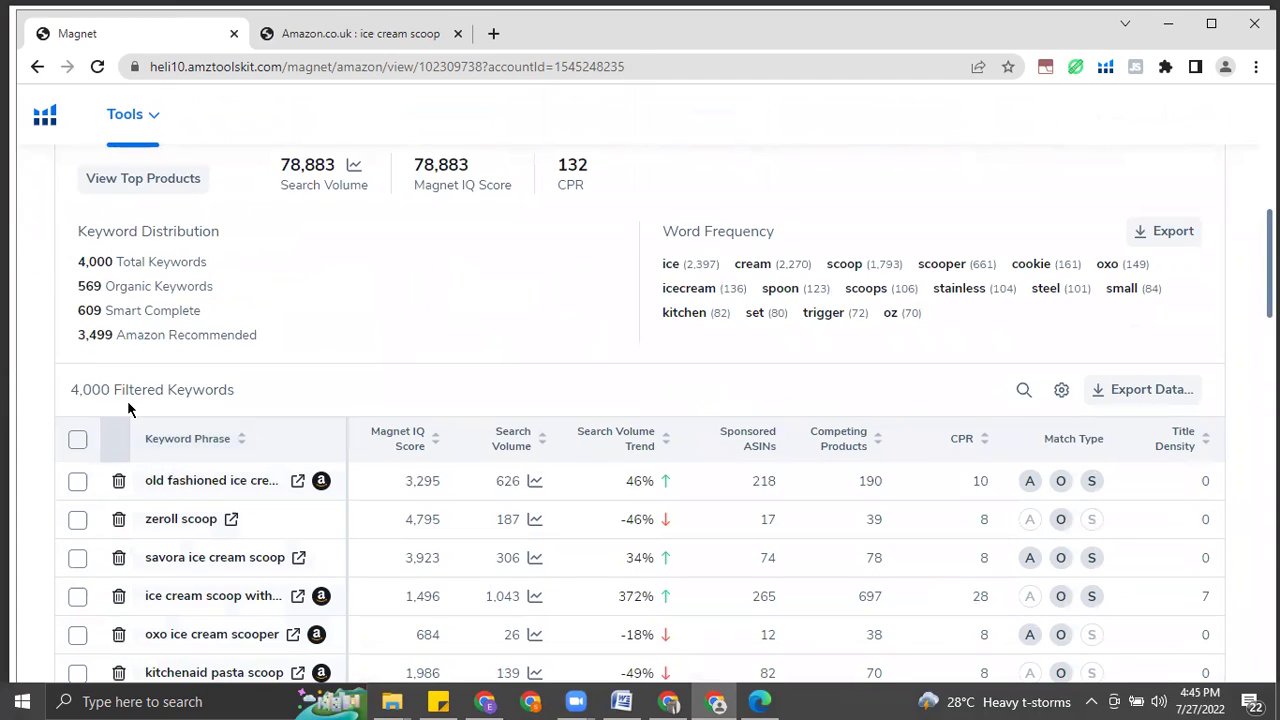
scroll(506, 350, "up", 2)
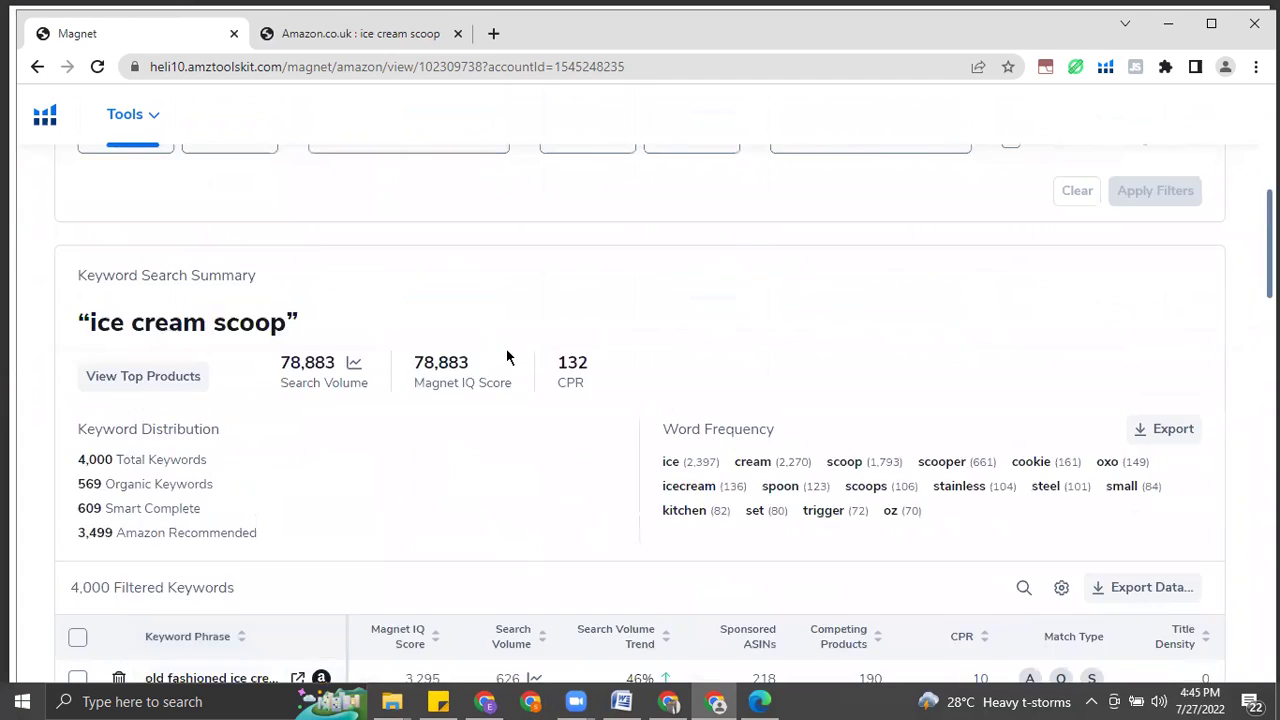
- Enter a minimum search volume of 10000 in the Magnet filters and look through the keyword phrases
scroll(500, 358, "up", 3)
left_click(320, 328)
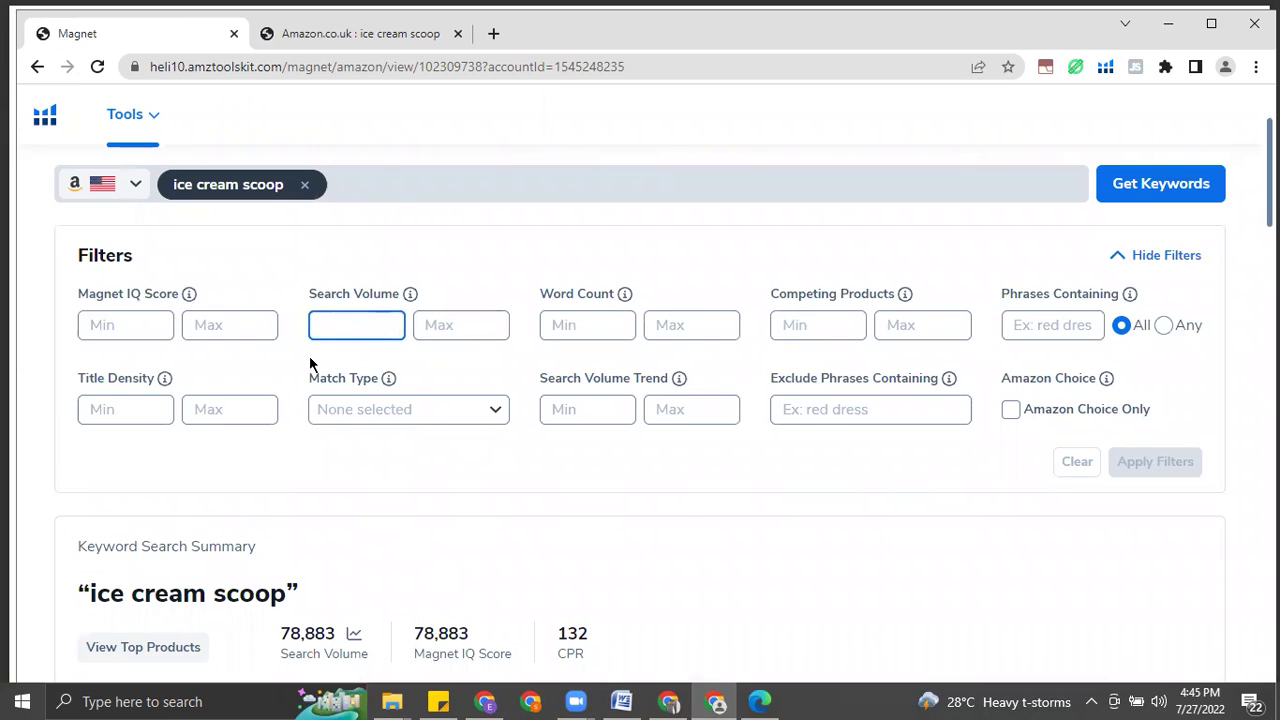
type("10000")
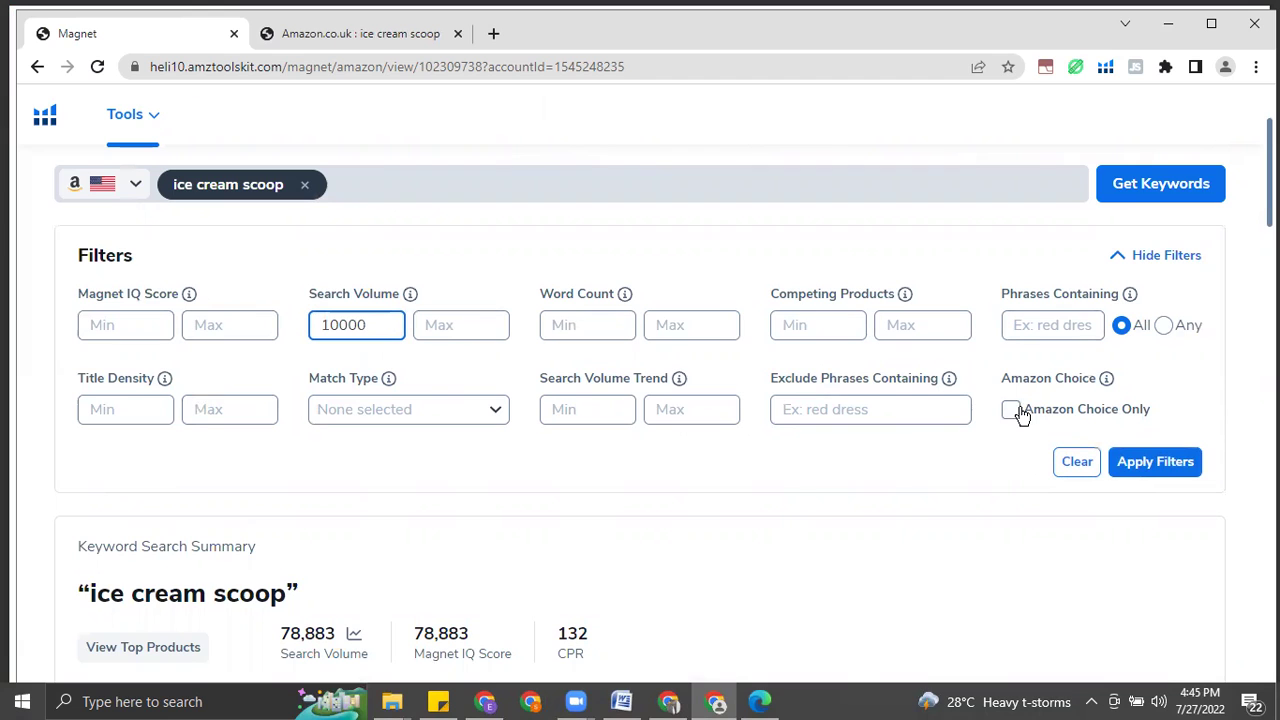
scroll(858, 515, "down", 1)
scroll(1000, 400, "up", 1)
scroll(100, 375, "down", 20)
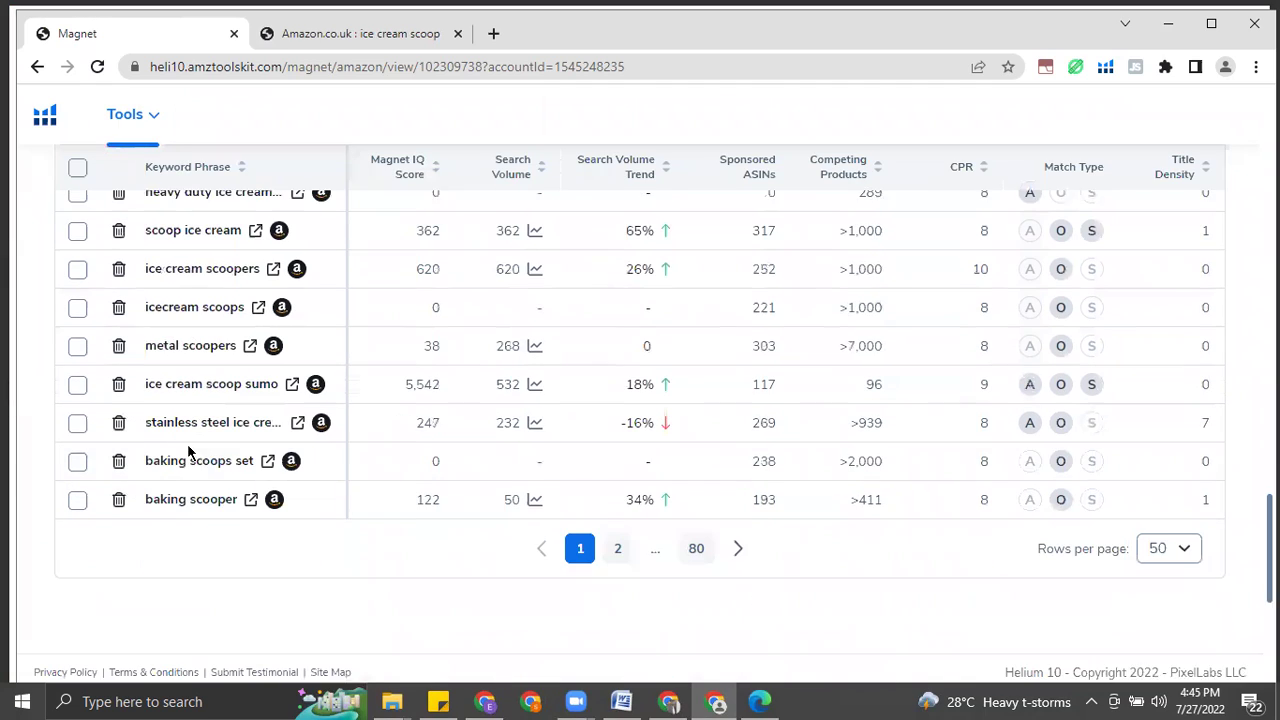
scroll(476, 405, "up", 20)
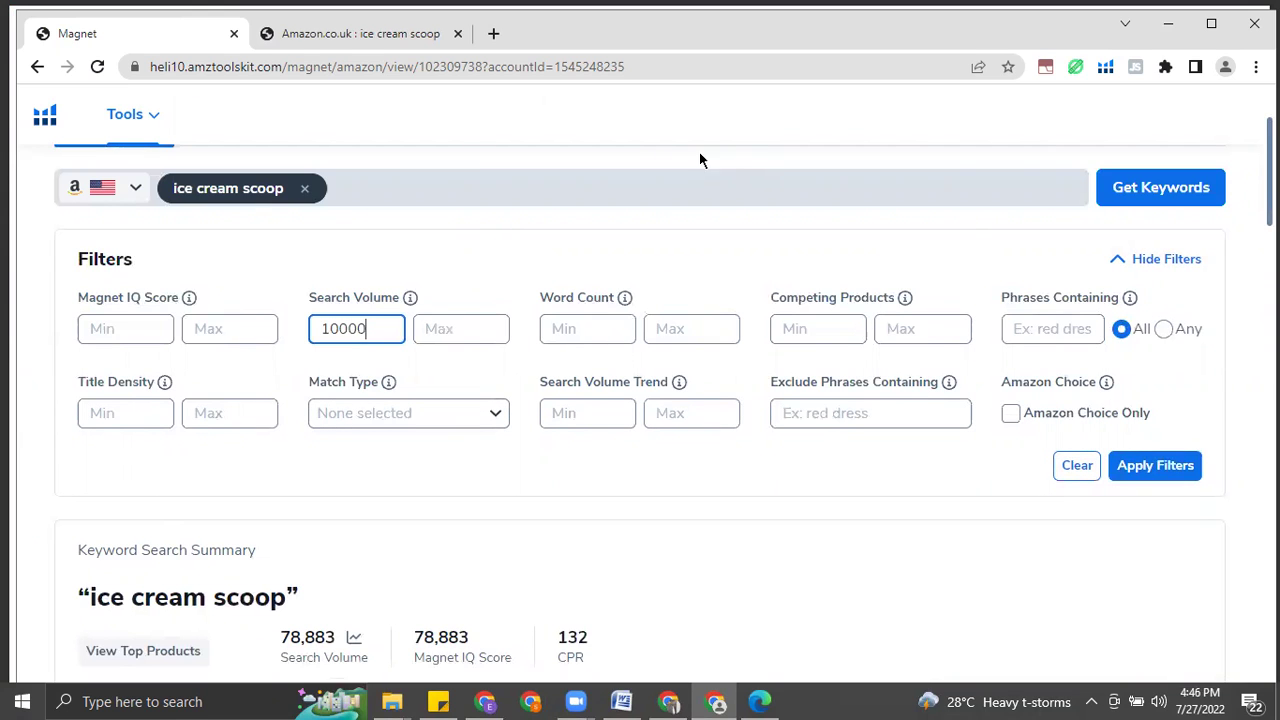
scroll(828, 544, "down", 3)
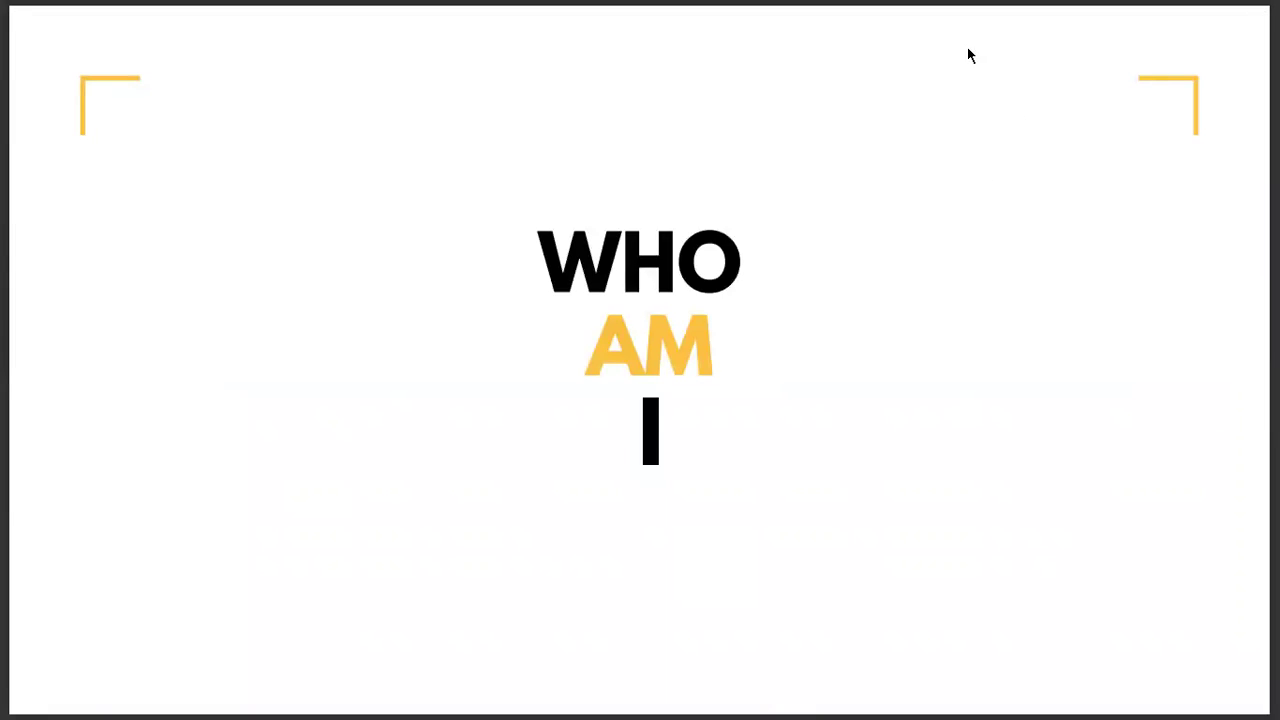
- Exit the full-screen view of the CONTRIBUTORS PDF and switch to the hunting criteria slide in the Canva presentation in Chrome
key("F11")
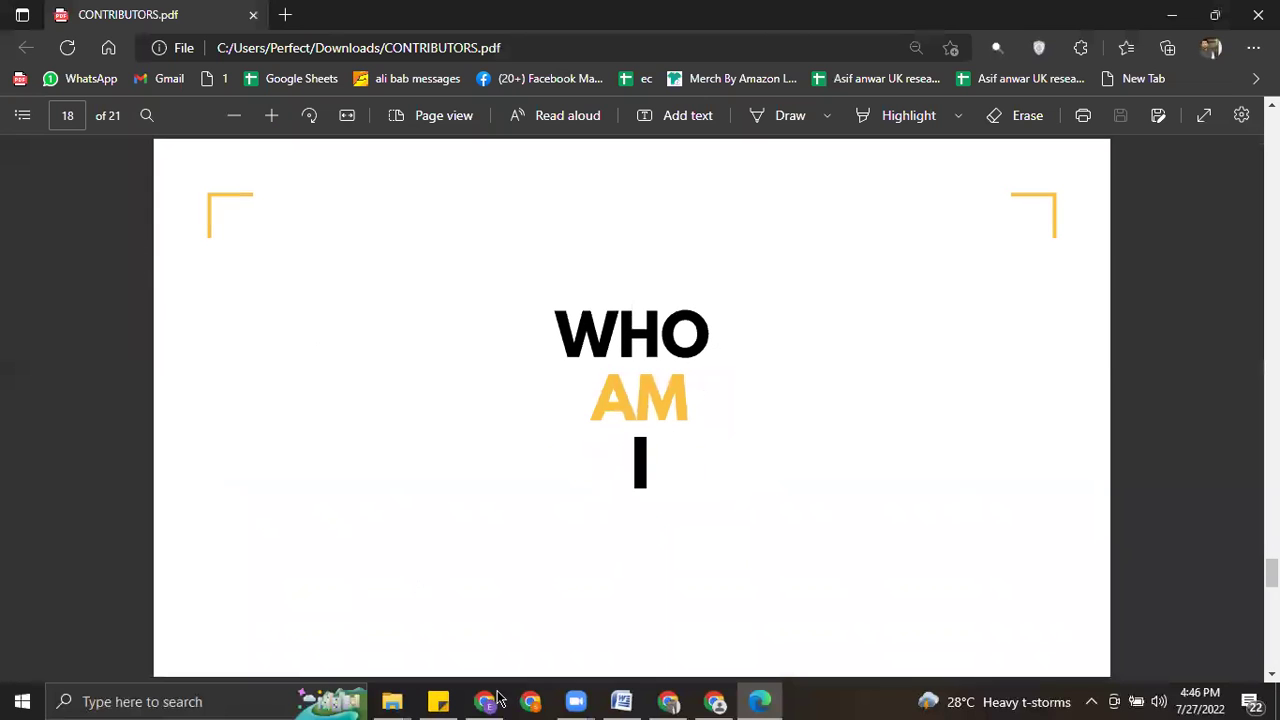
left_click(668, 701)
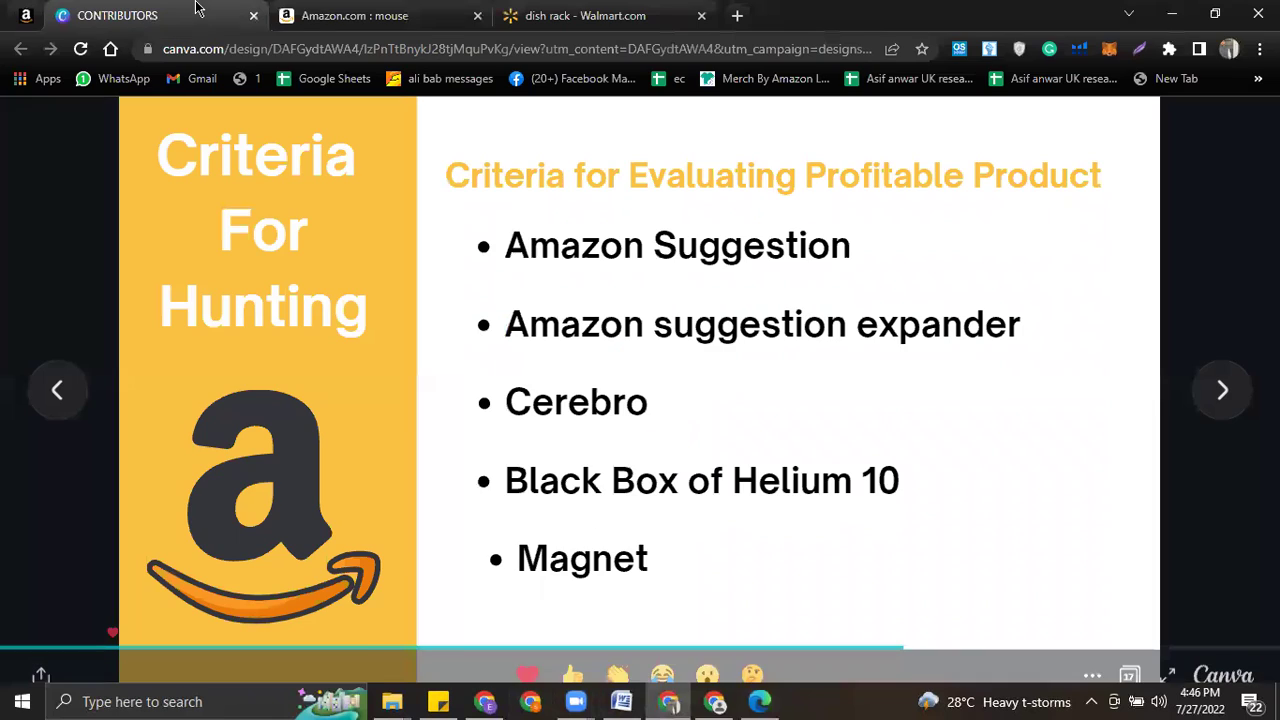